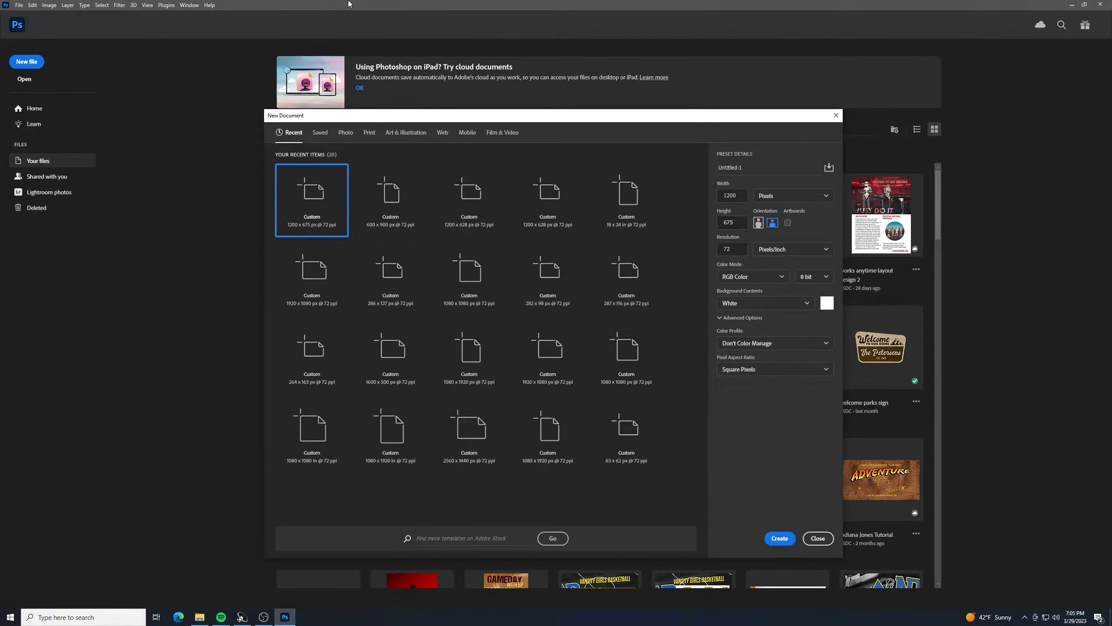
Create a 1200 x 675 px document and draw a black square about 396 px wide on the left half of the canvas.
{"action": "left_click", "coordinate": [779, 538]}
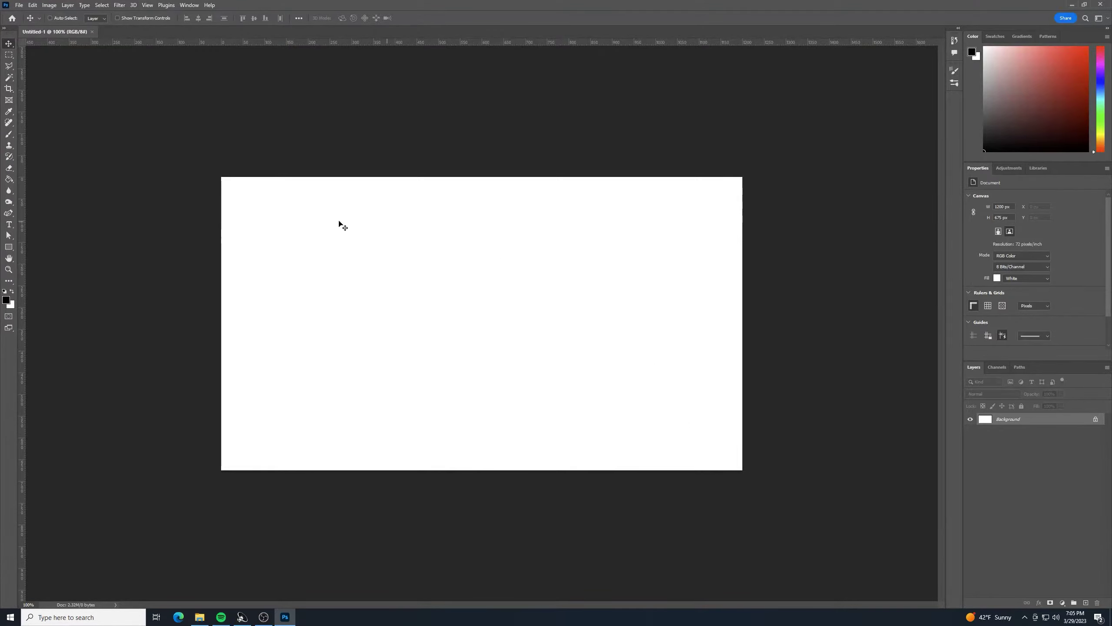
{"action": "left_click", "coordinate": [8, 250]}
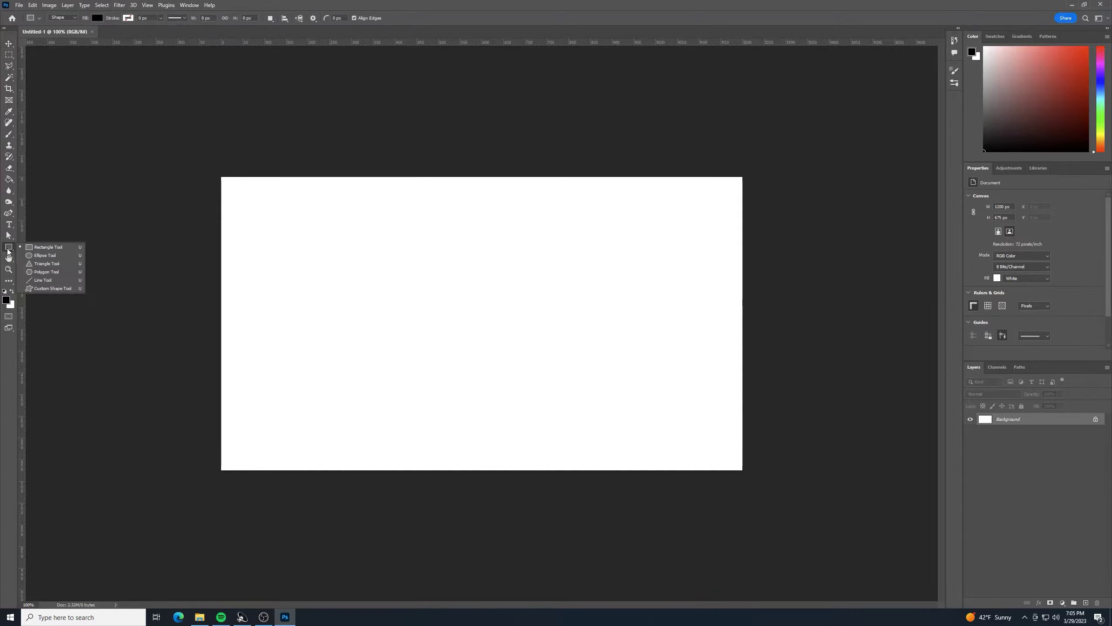
{"action": "left_click", "coordinate": [41, 246]}
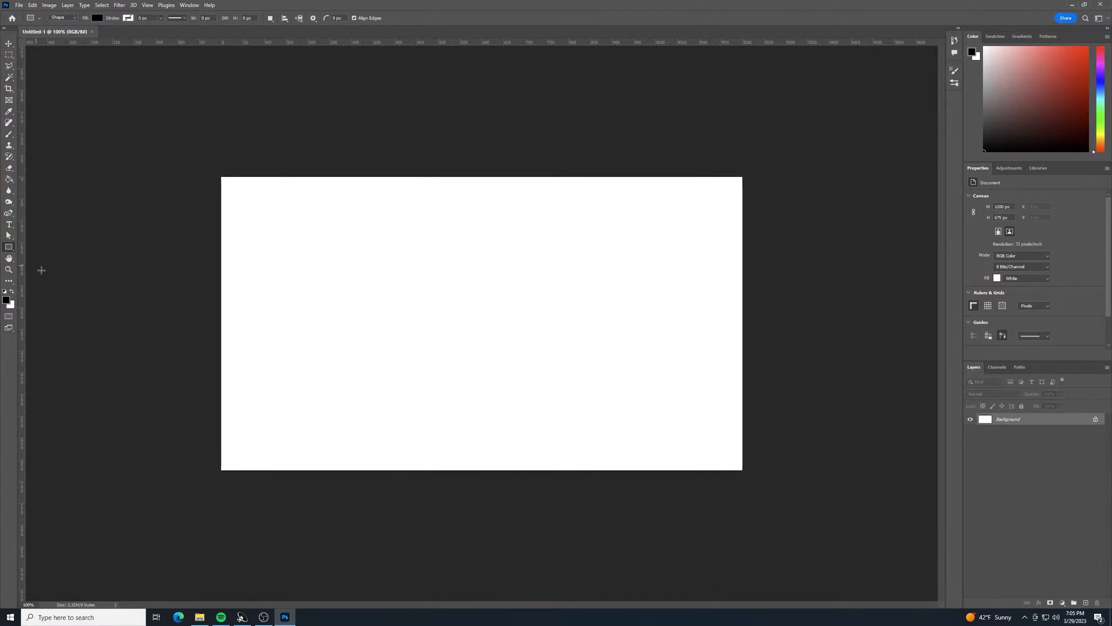
{"action": "left_click_drag", "start_coordinate": [315, 251], "coordinate": [516, 421]}
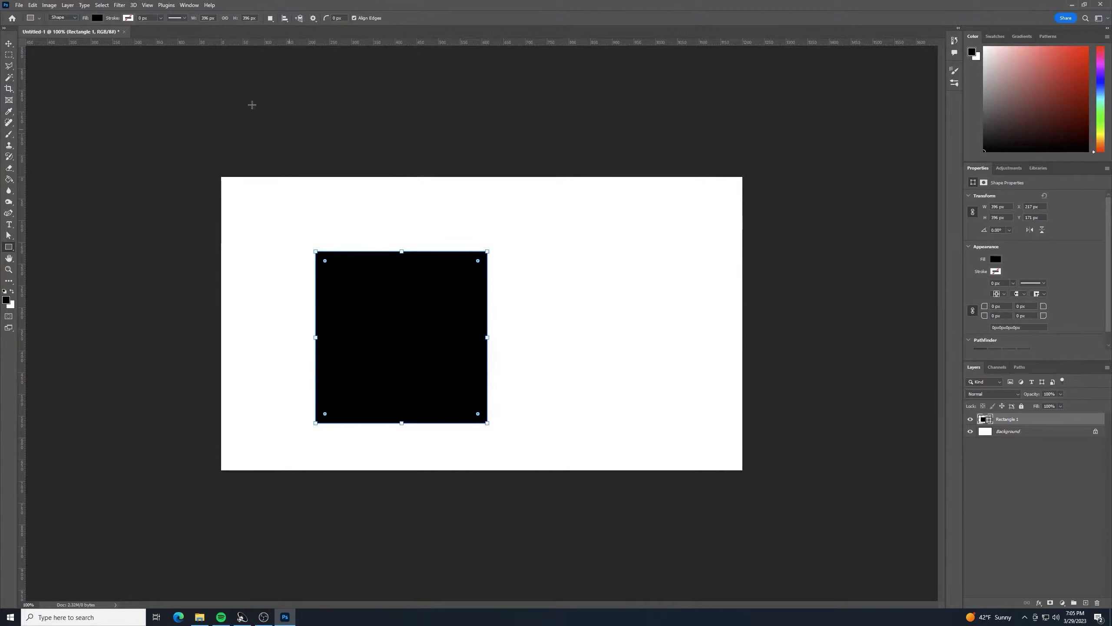
{"action": "key", "text": "v"}
{"action": "left_click_drag", "start_coordinate": [370, 284], "coordinate": [360, 267]}
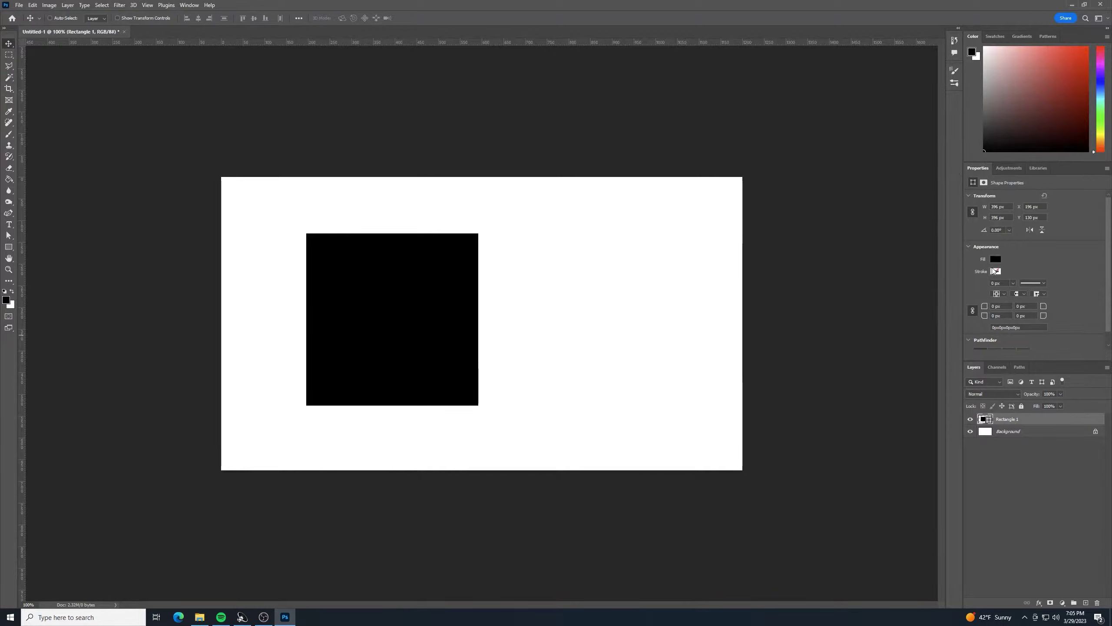
Set the square's size to 450 x 450 px and move it to about X 180 px, Y 113 px.
{"action": "left_click_drag", "start_coordinate": [1006, 207], "coordinate": [982, 210]}
{"action": "type", "text": "450"}
{"action": "key", "text": "Tab"}
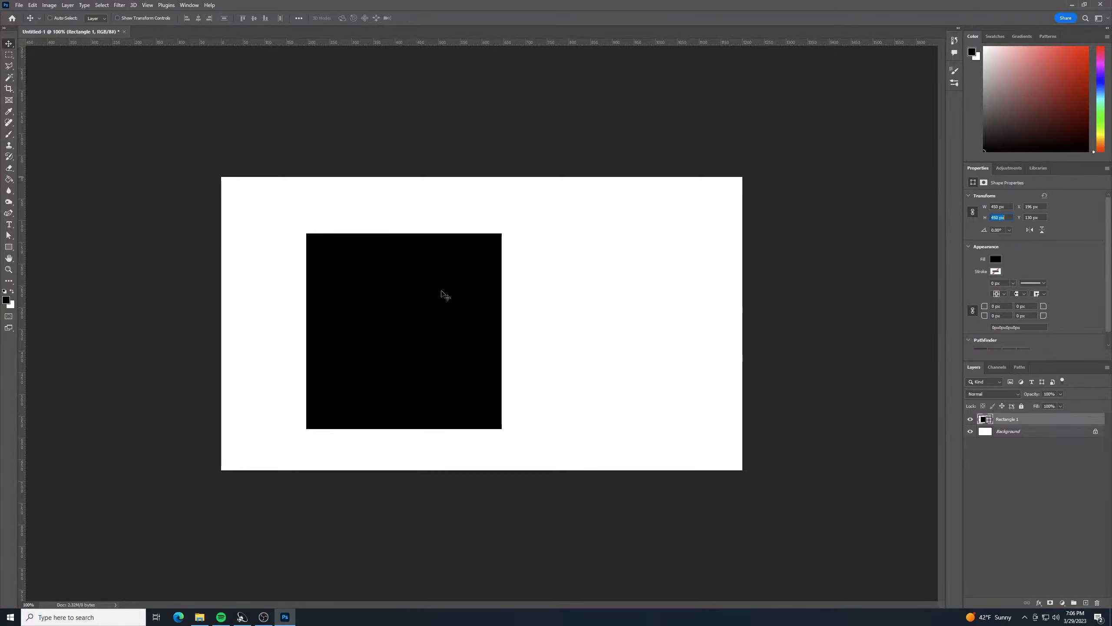
{"action": "left_click", "coordinate": [997, 271]}
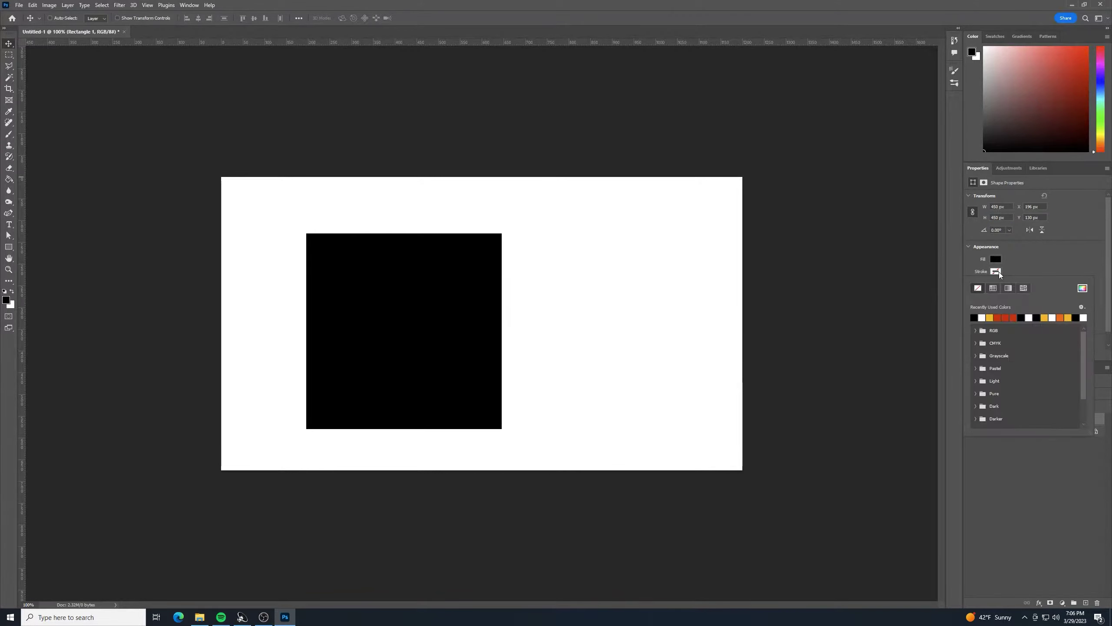
{"action": "left_click", "coordinate": [1027, 265]}
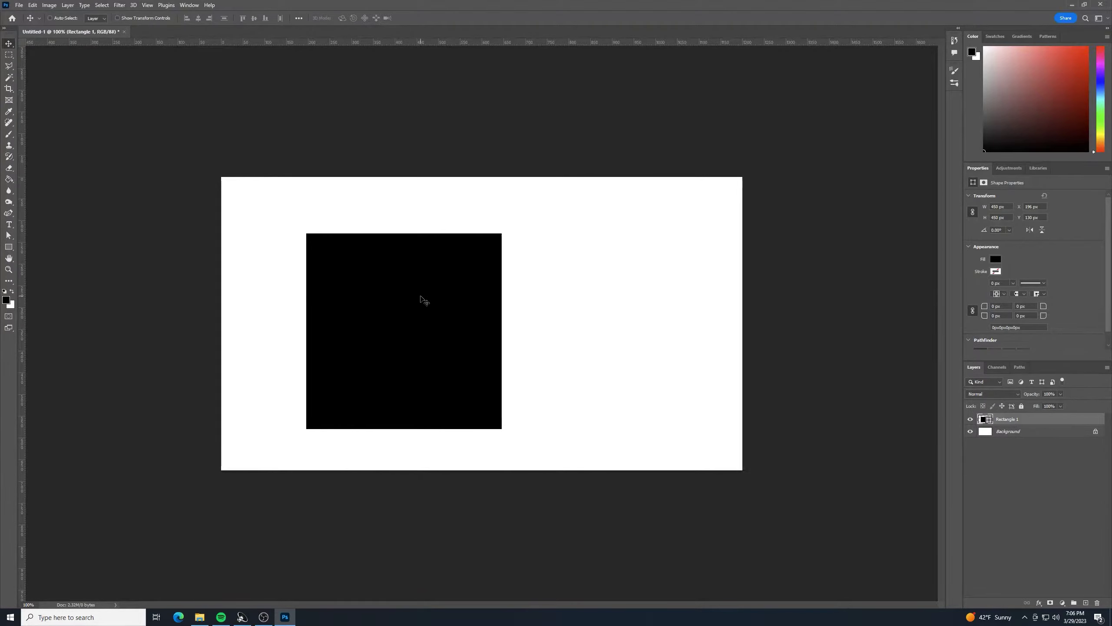
{"action": "left_click_drag", "start_coordinate": [434, 309], "coordinate": [436, 294]}
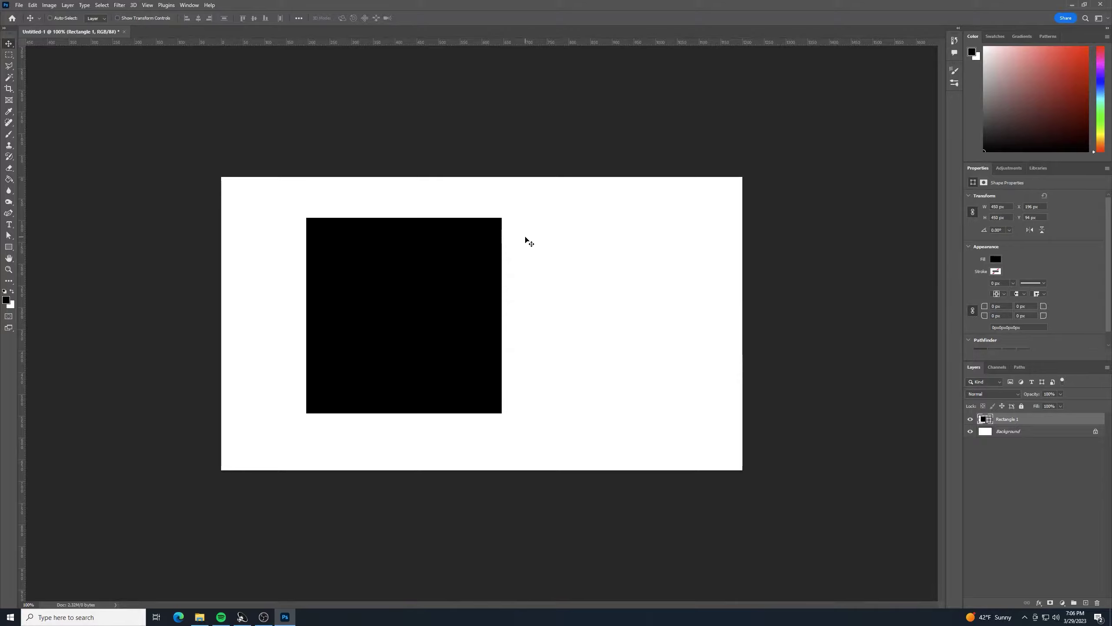
{"action": "left_click_drag", "start_coordinate": [428, 262], "coordinate": [420, 271]}
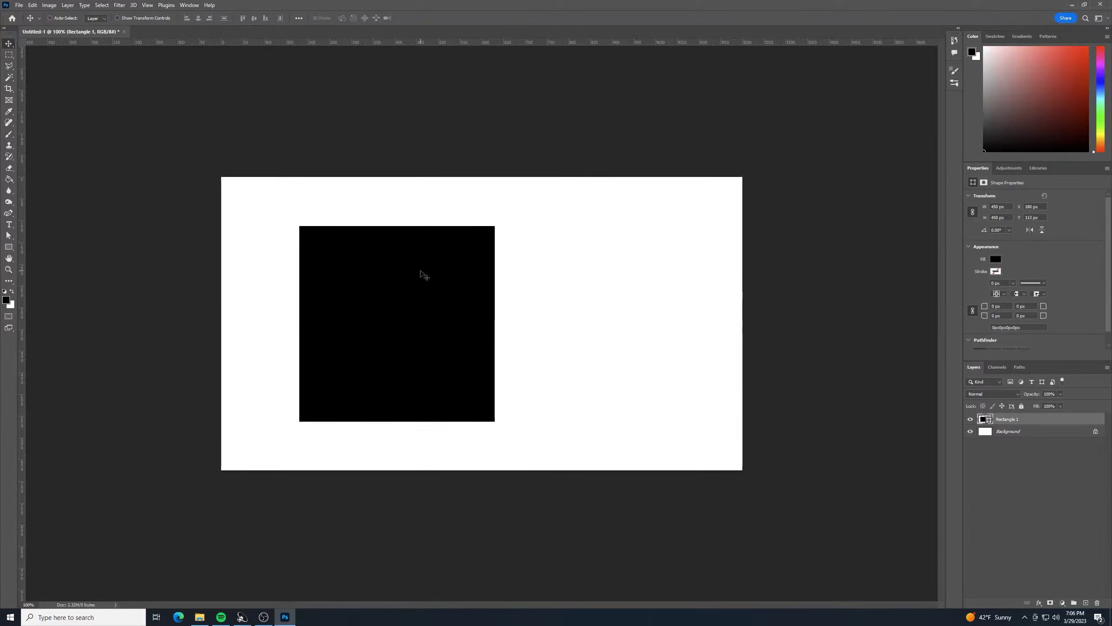
Place the musical instruments photo from the project folder over the square, scaled to about 22.47%.
{"action": "left_click", "coordinate": [201, 617]}
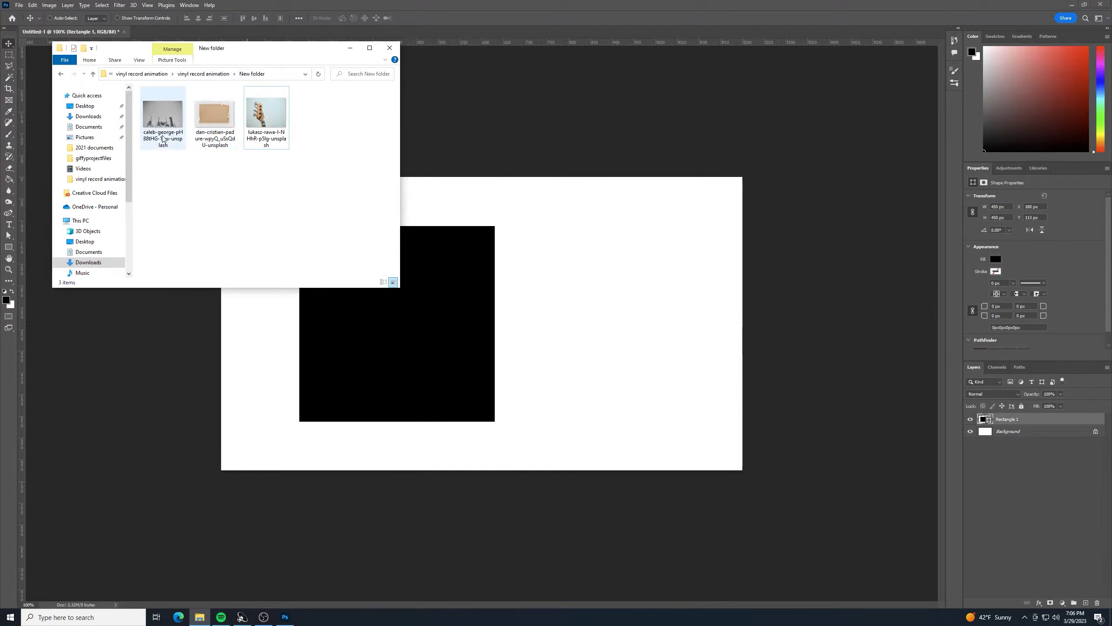
{"action": "left_click_drag", "start_coordinate": [163, 116], "coordinate": [453, 337]}
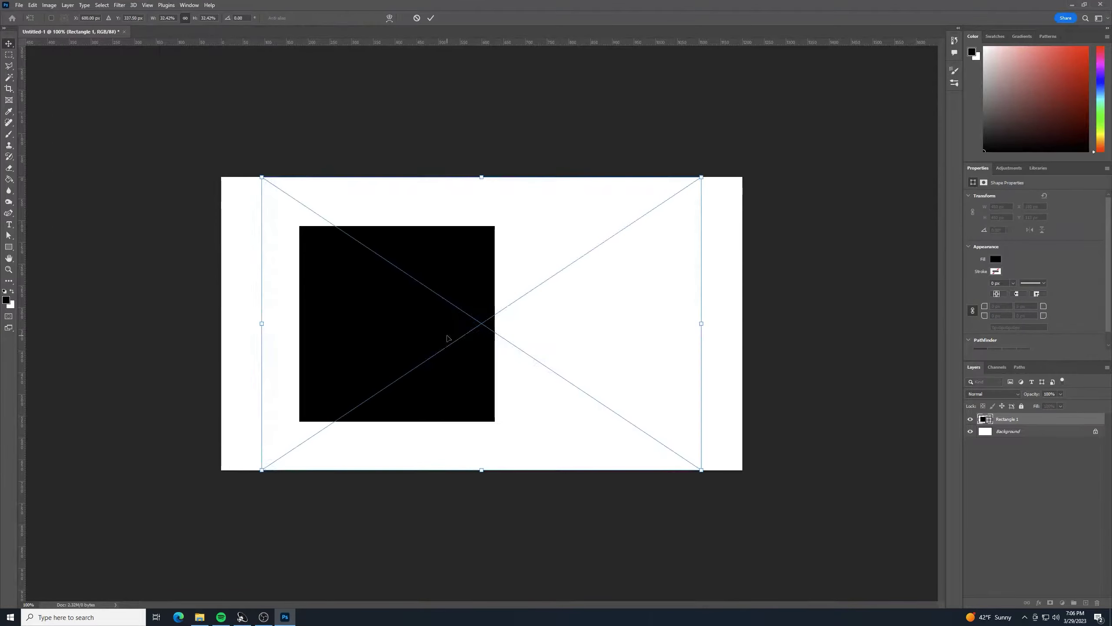
{"action": "left_click_drag", "start_coordinate": [706, 188], "coordinate": [431, 246]}
{"action": "left_click_drag", "start_coordinate": [444, 359], "coordinate": [439, 263]}
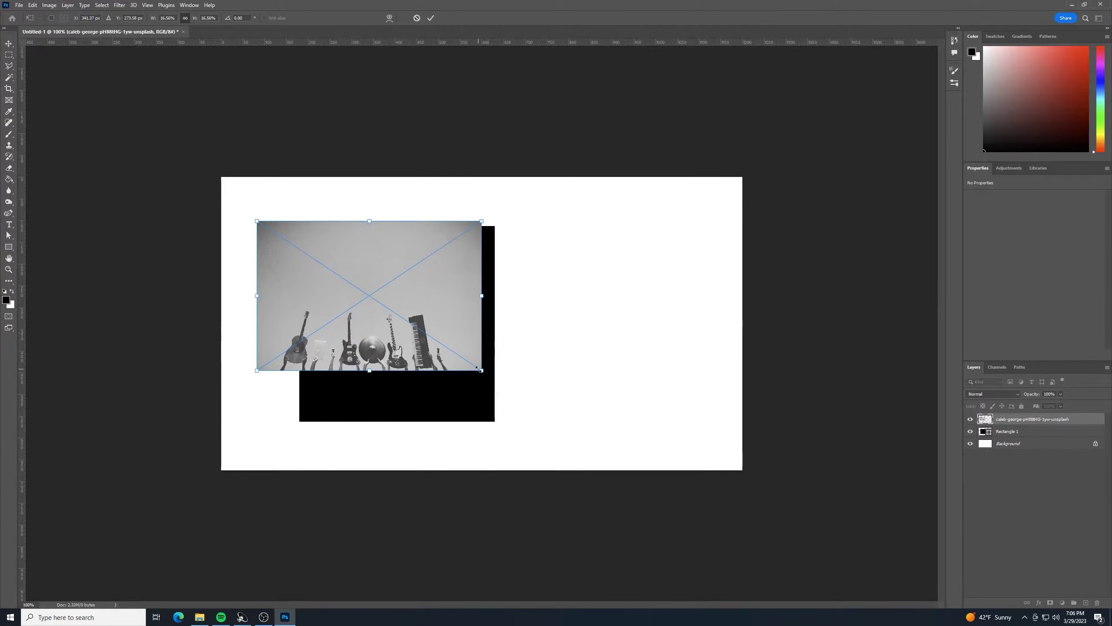
{"action": "left_click_drag", "start_coordinate": [482, 370], "coordinate": [563, 432]}
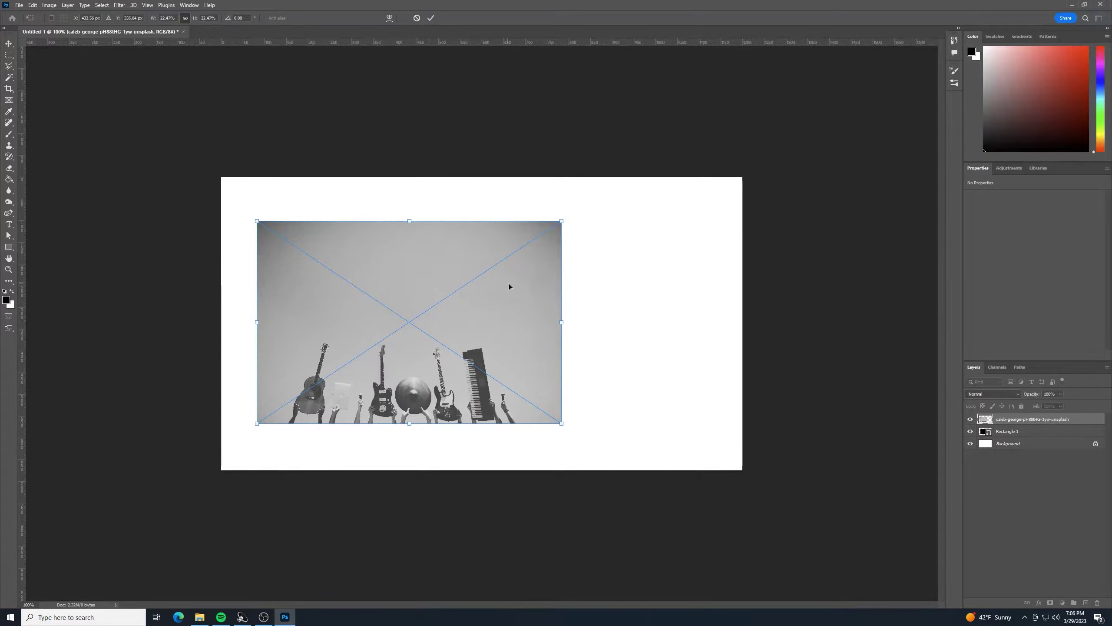
{"action": "key", "text": "Return"}
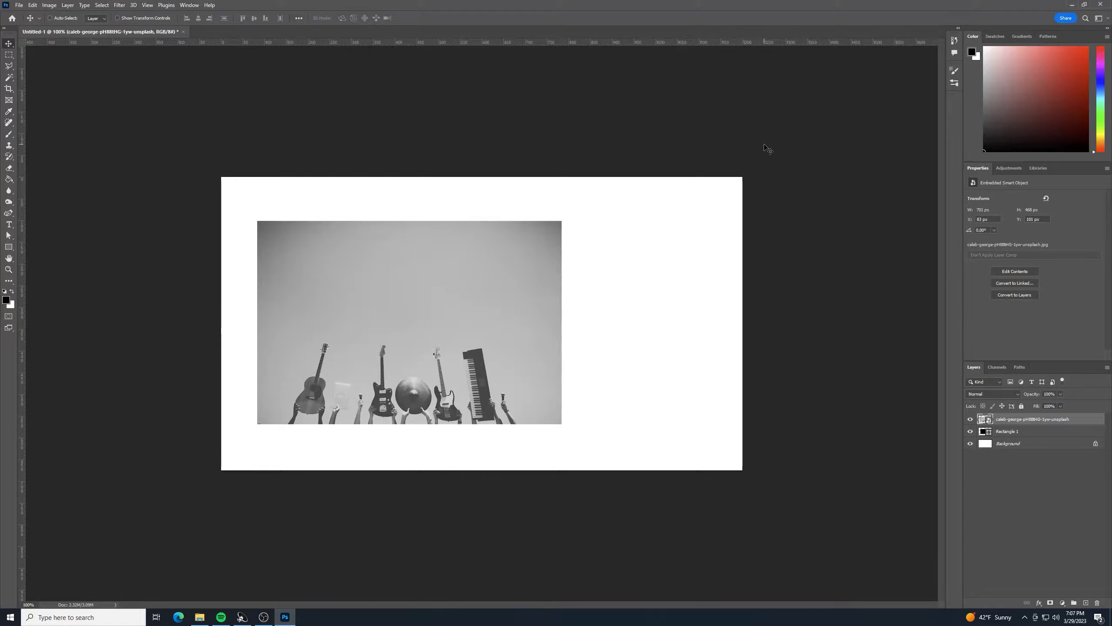
Clip the instruments photo to the square and fit it at about 676 x 451 px with the instruments along the square's lower edge.
{"action": "left_click_drag", "start_coordinate": [1072, 419], "coordinate": [1068, 421]}
{"action": "left_click", "coordinate": [1068, 421], "text": "alt"}
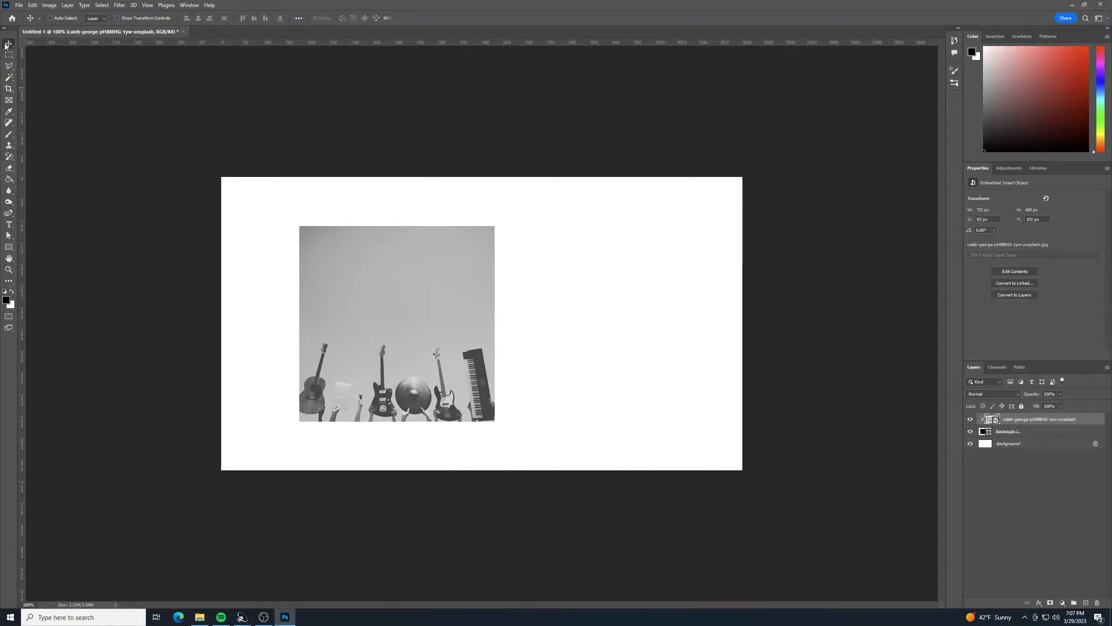
{"action": "left_click_drag", "start_coordinate": [374, 250], "coordinate": [397, 330]}
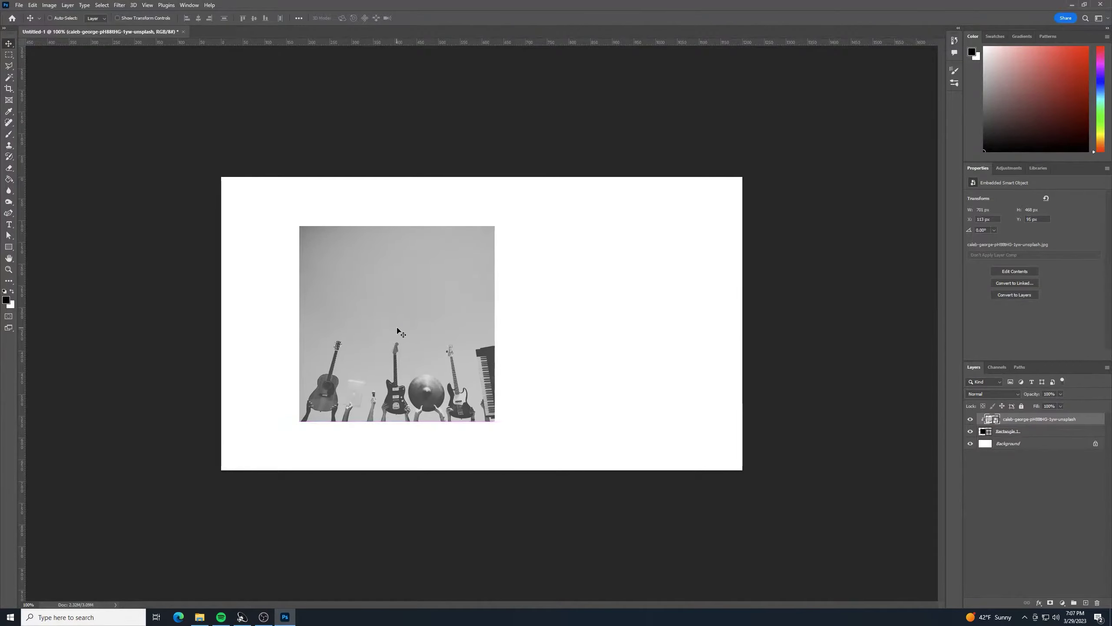
{"action": "key", "text": "ctrl+t"}
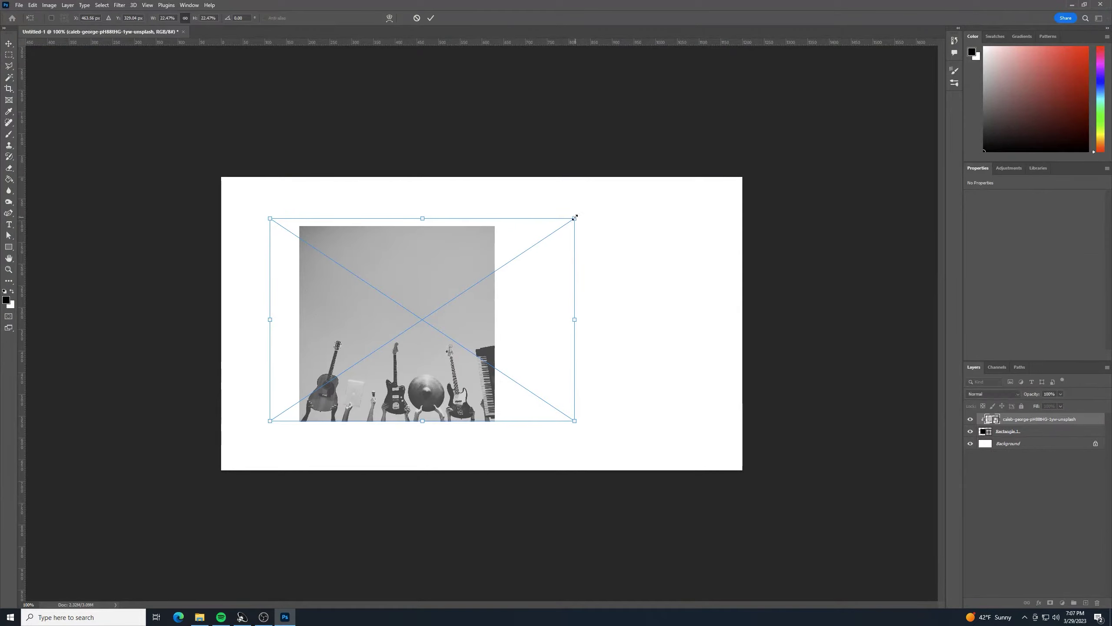
{"action": "left_click_drag", "start_coordinate": [576, 217], "coordinate": [560, 222]}
{"action": "key", "text": "Return"}
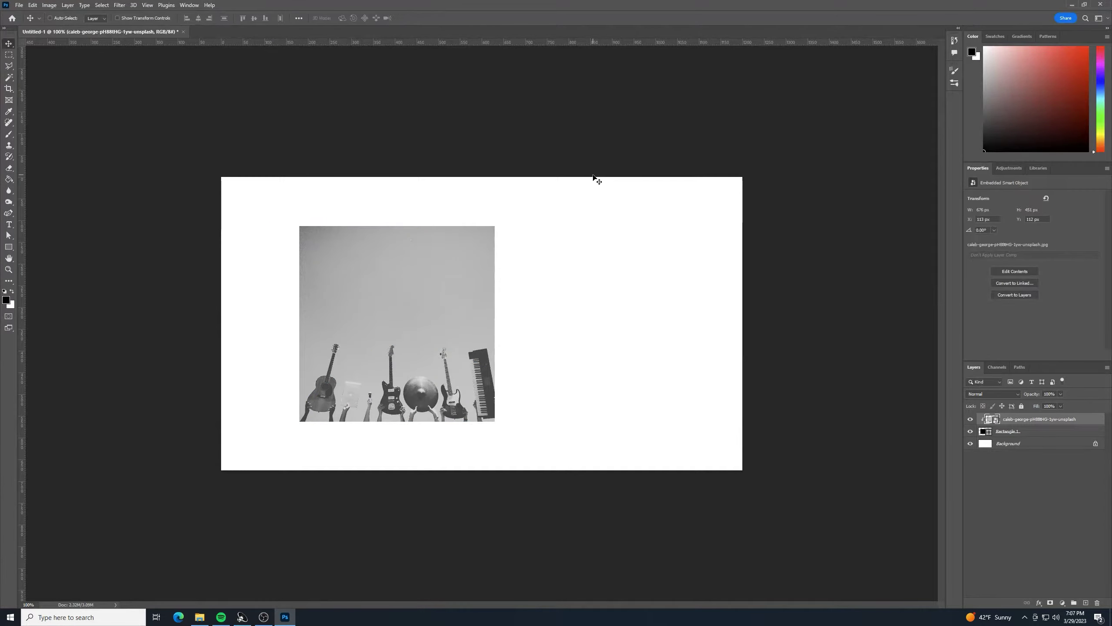
Nudge the clipped instruments photo left to about X 101 px so the keyboard sits inside the square.
{"action": "key", "text": "Left"}
{"action": "key", "text": "Left"}
{"action": "key", "text": "Left"}
{"action": "key", "text": "Left"}
{"action": "key", "text": "Down"}
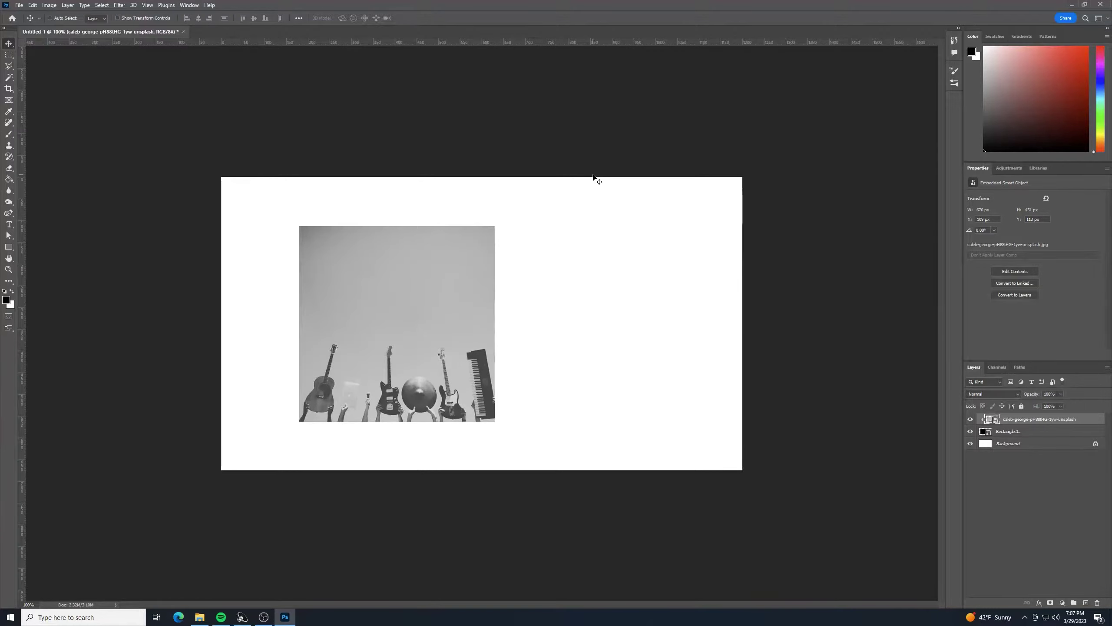
{"action": "key", "text": "Down"}
{"action": "key", "text": "Left"}
{"action": "key", "text": "Left"}
{"action": "key", "text": "Left"}
{"action": "key", "text": "Left"}
{"action": "key", "text": "Left"}
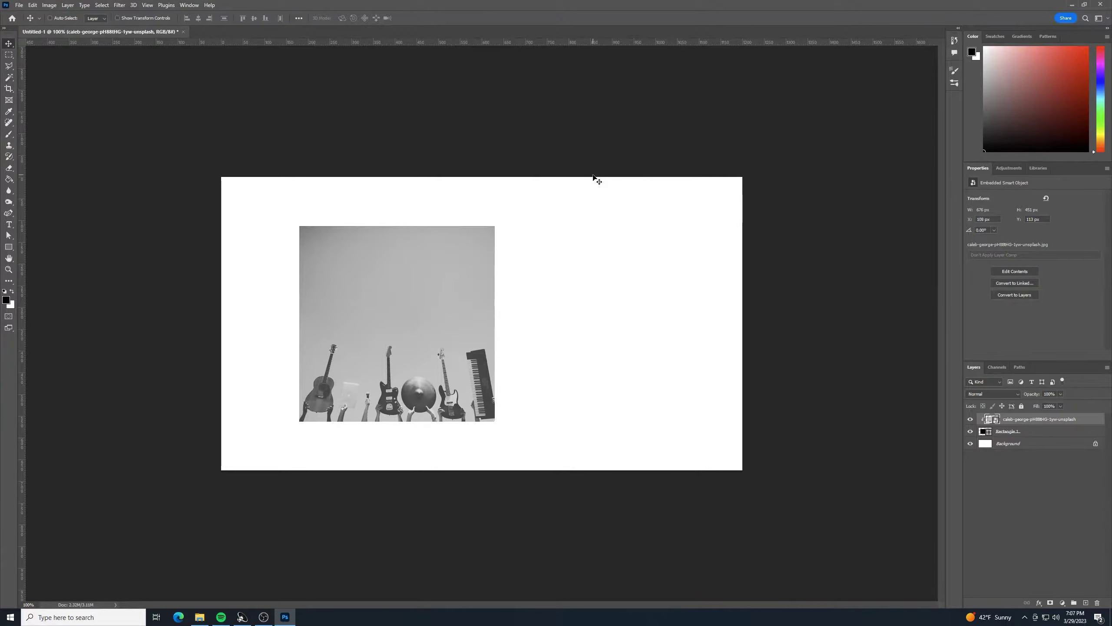
{"action": "key", "text": "Left"}
{"action": "key", "text": "Left"}
{"action": "key", "text": "Left"}
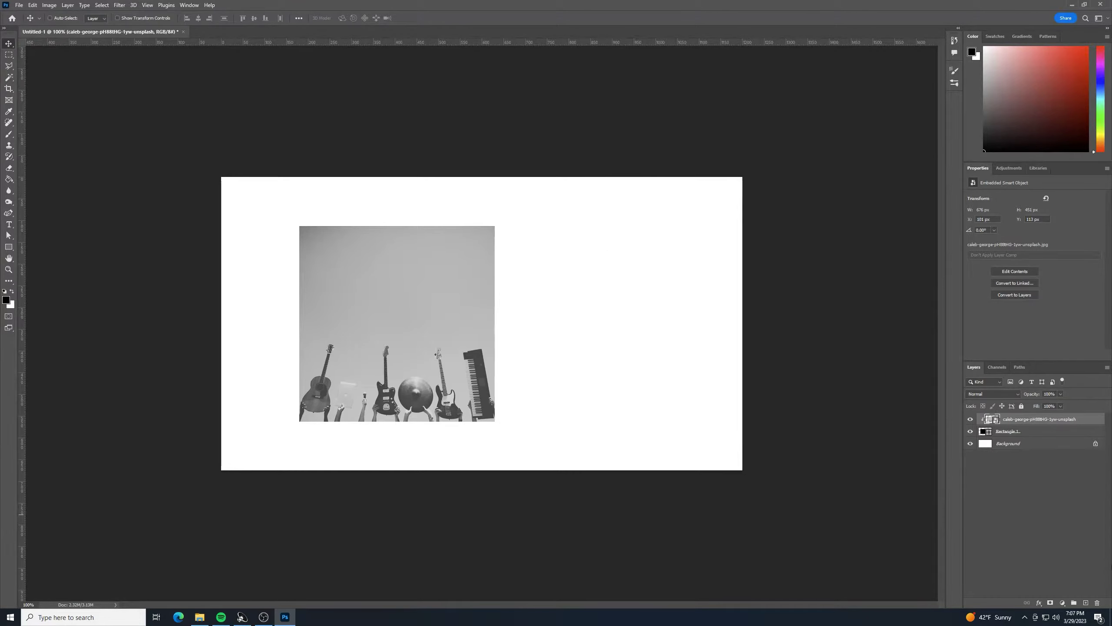
Place the torn brown paper image on a new layer above the instruments photo and clip it to the square.
{"action": "left_click", "coordinate": [1085, 603]}
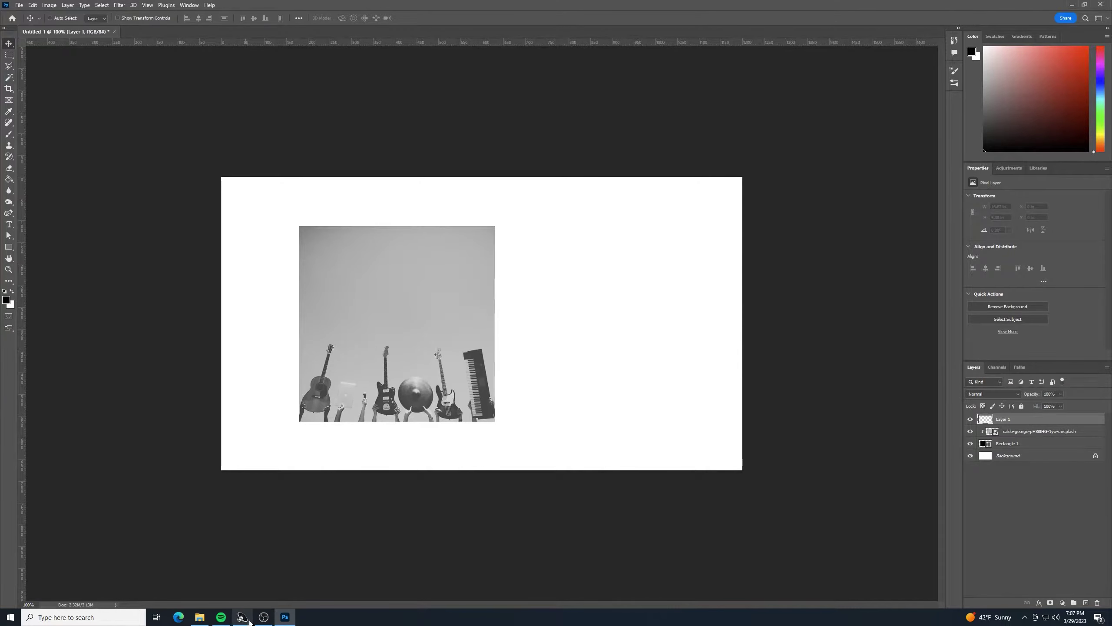
{"action": "left_click", "coordinate": [200, 616]}
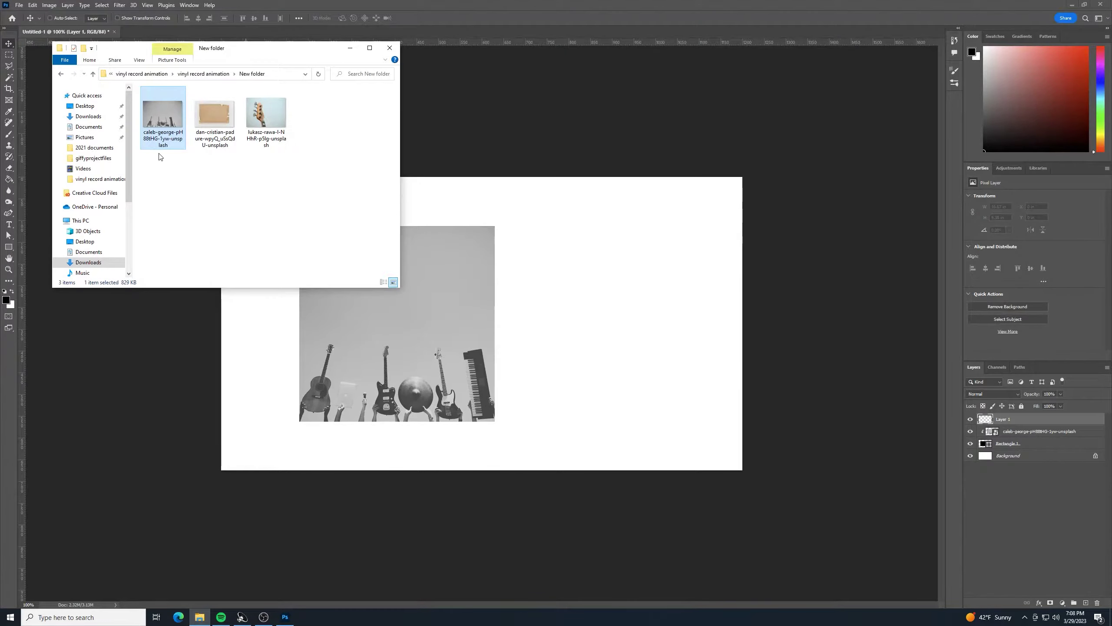
{"action": "left_click_drag", "start_coordinate": [207, 118], "coordinate": [426, 338]}
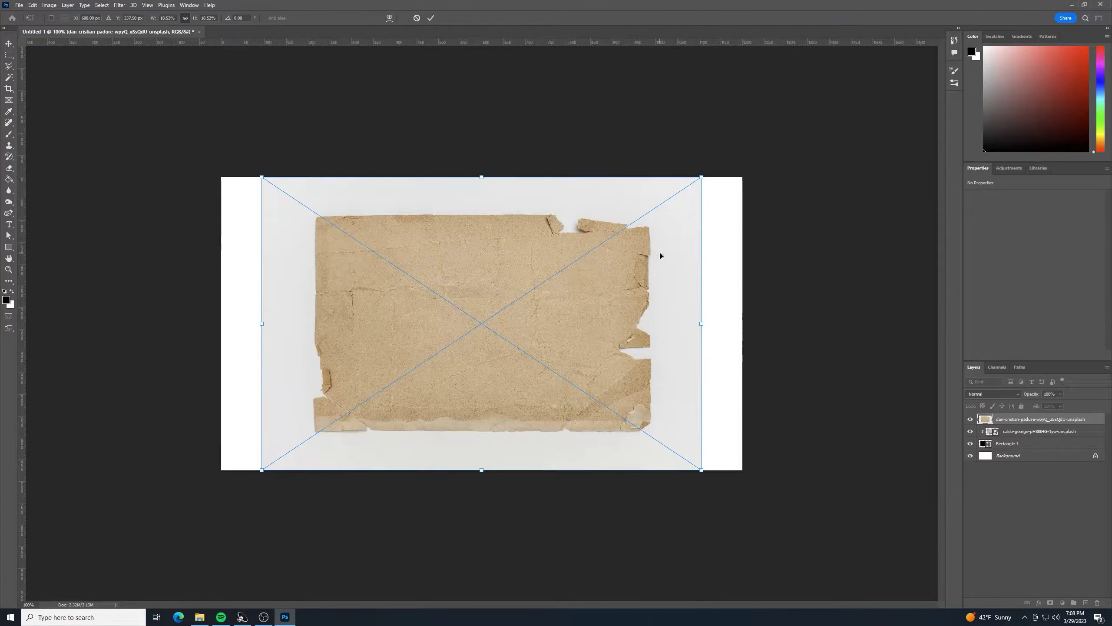
{"action": "key", "text": "Return"}
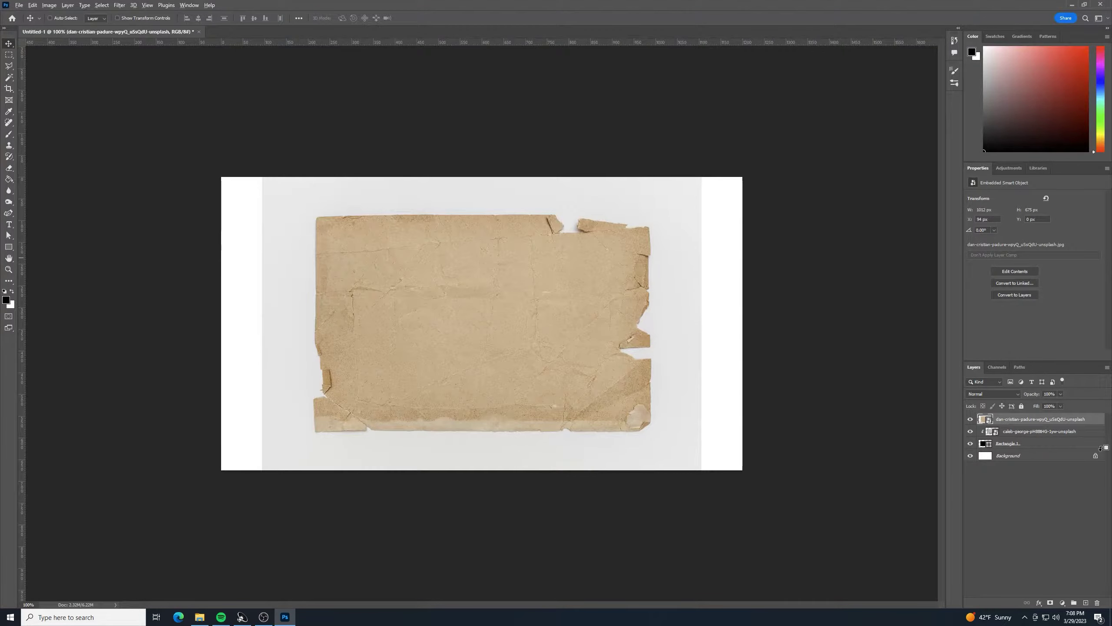
{"action": "left_click_drag", "start_coordinate": [1046, 419], "coordinate": [1046, 422]}
{"action": "left_click", "coordinate": [1046, 422], "text": "alt"}
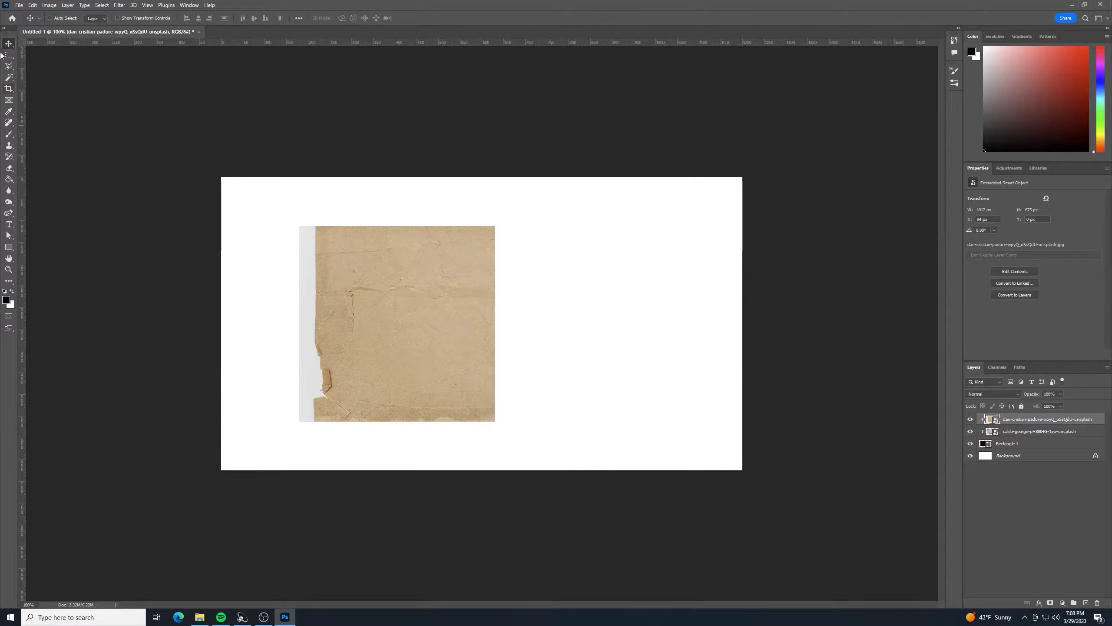
Fit the paper texture over the whole square at about 994 x 663 px and set its blend mode to Overlay.
{"action": "left_click_drag", "start_coordinate": [431, 302], "coordinate": [381, 308]}
{"action": "key", "text": "ctrl+t"}
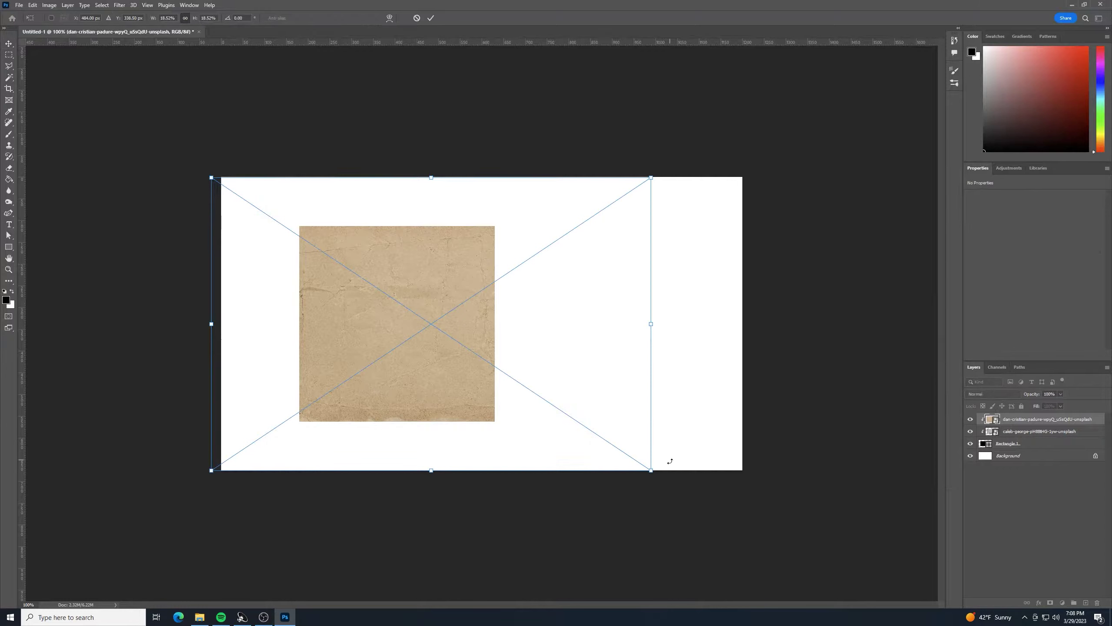
{"action": "mouse_move", "coordinate": [651, 471]}
{"action": "left_mouse_down"}
{"action": "mouse_move", "coordinate": [626, 456]}
{"action": "mouse_move", "coordinate": [633, 476]}
{"action": "left_mouse_up"}
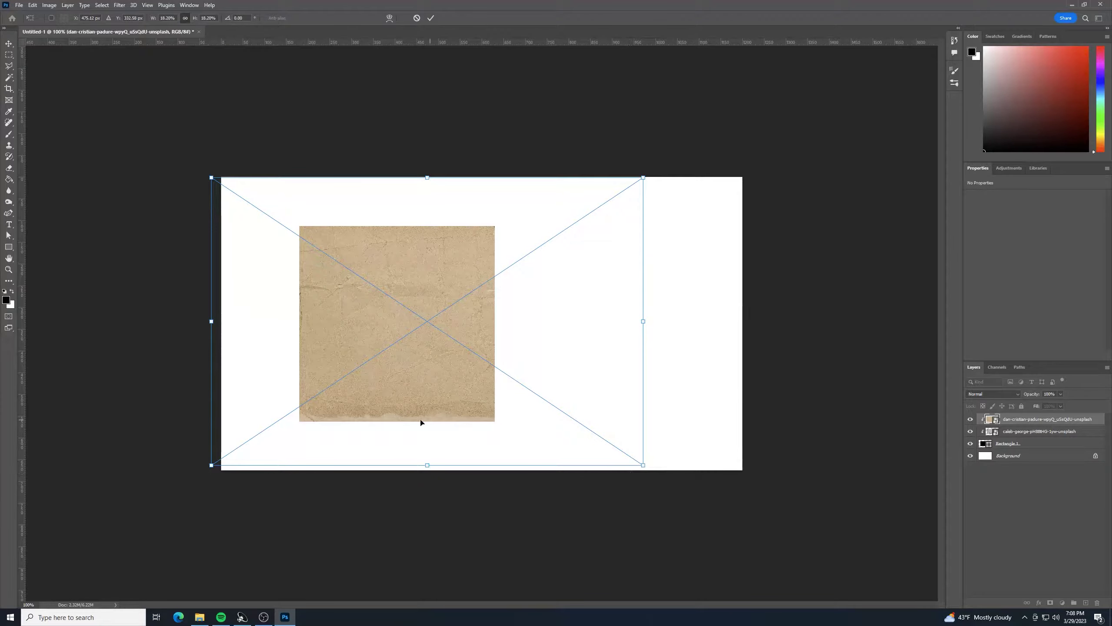
{"action": "key", "text": "Return"}
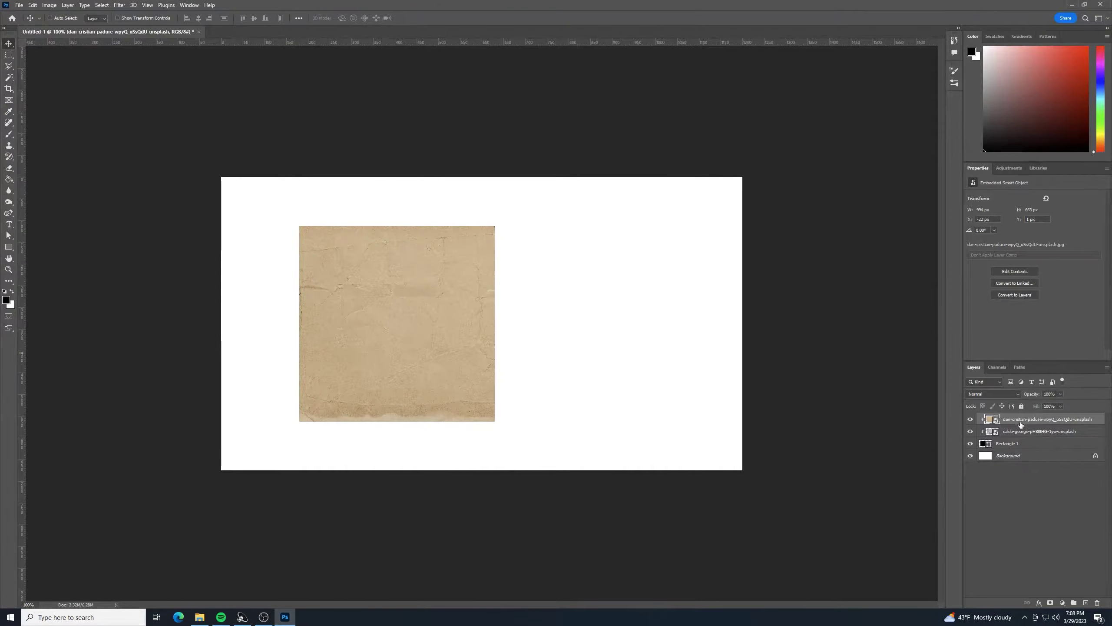
{"action": "left_click", "coordinate": [1016, 394]}
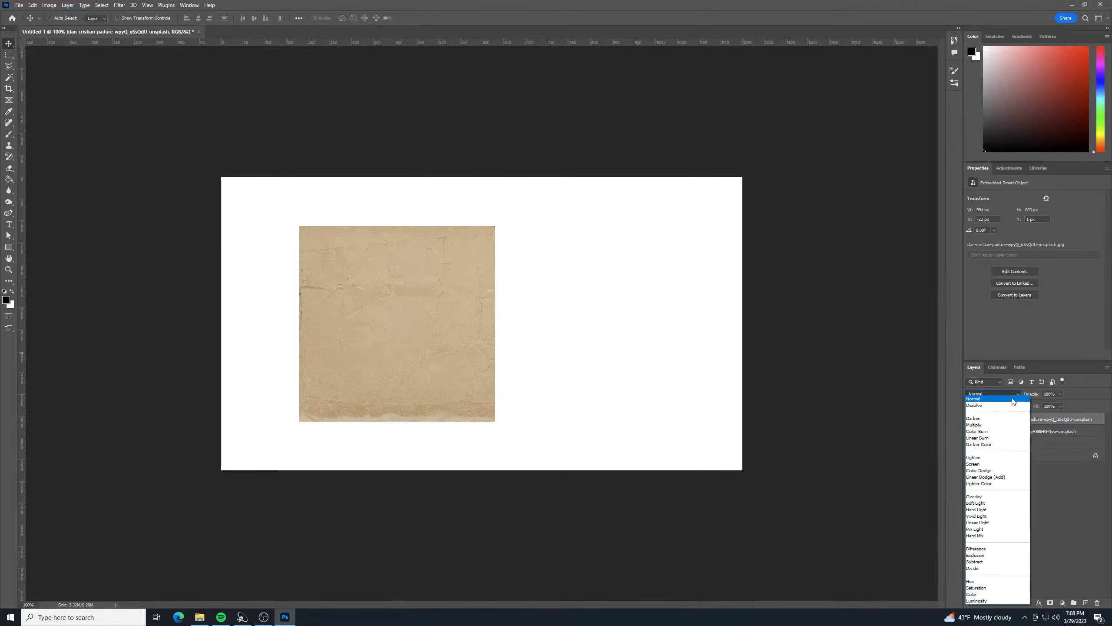
{"action": "left_click", "coordinate": [1004, 497]}
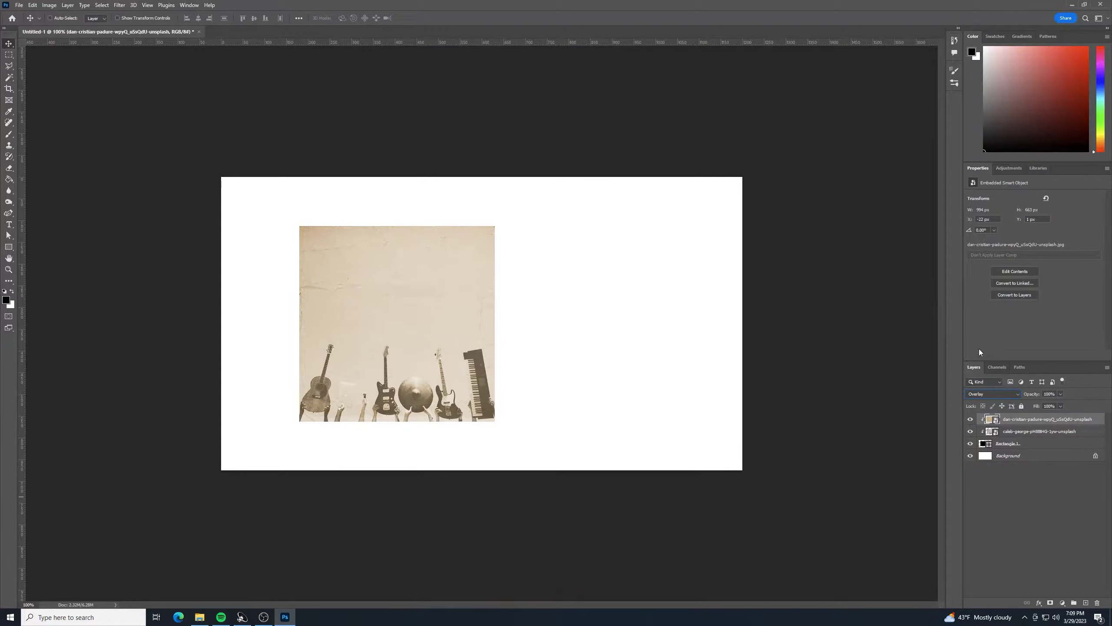
Rename the square layer Sleeve Shape, the instruments photo layer Sleeve Graphic and the paper layer Sleeve Texture.
{"action": "double_click", "coordinate": [1003, 443]}
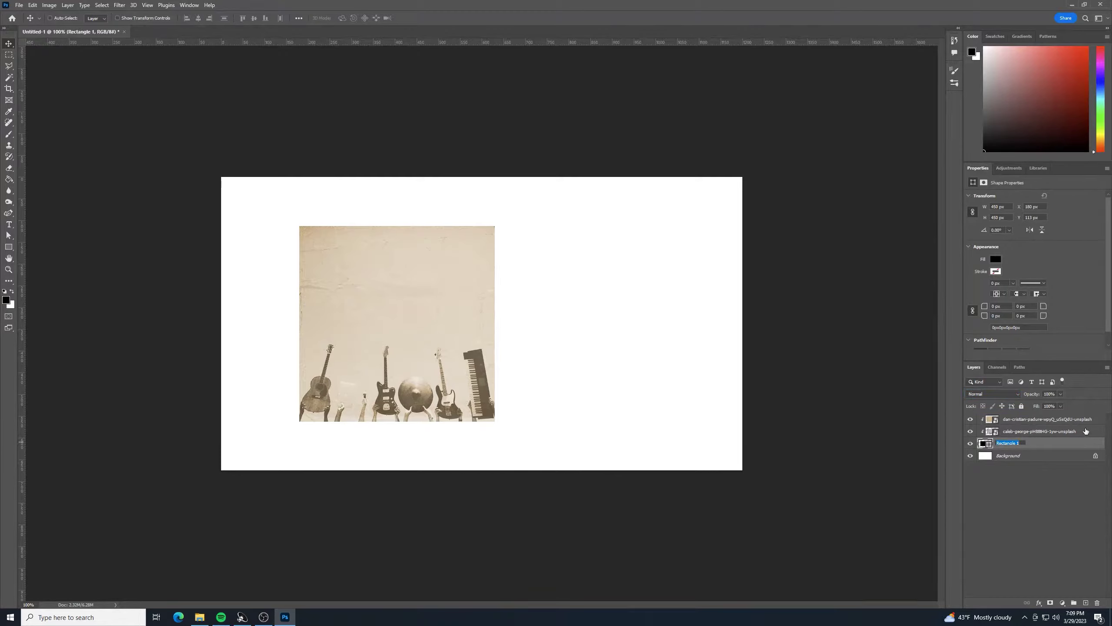
{"action": "type", "text": "Sleeve Shape"}
{"action": "double_click", "coordinate": [1041, 432]}
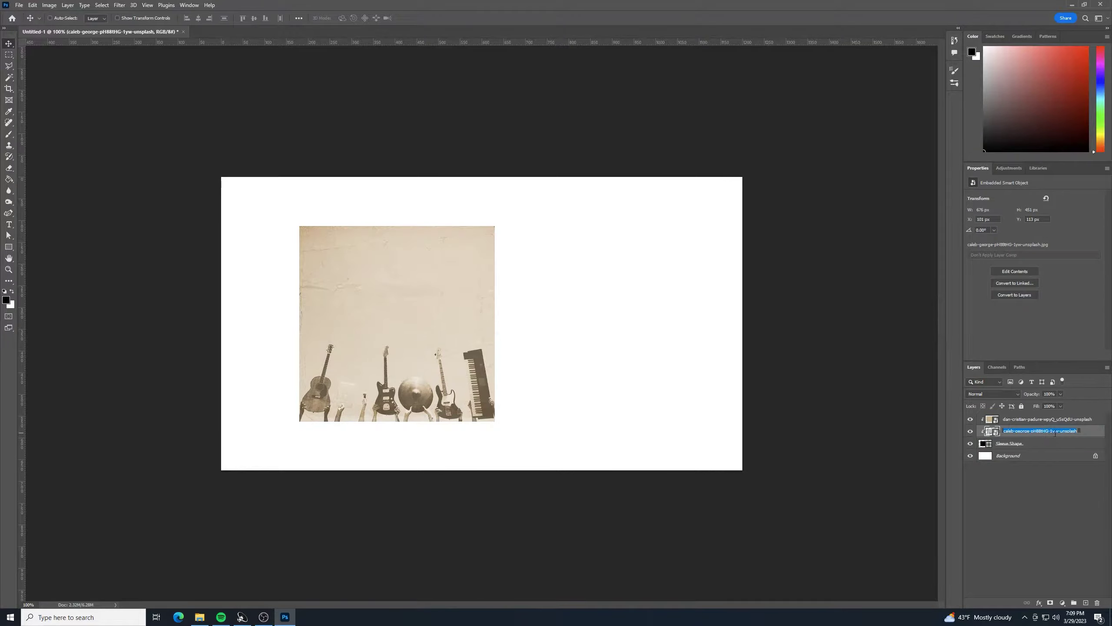
{"action": "type", "text": "Sleeve Graphic"}
{"action": "double_click", "coordinate": [1019, 420]}
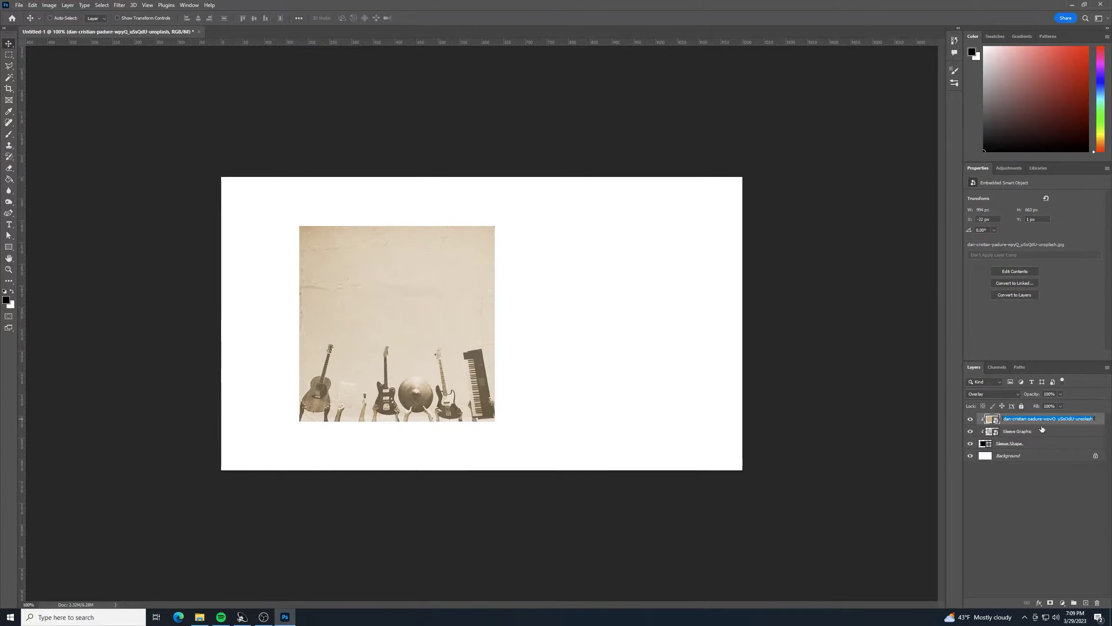
{"action": "type", "text": "Sleeve Texture"}
{"action": "left_click", "coordinate": [1041, 491]}
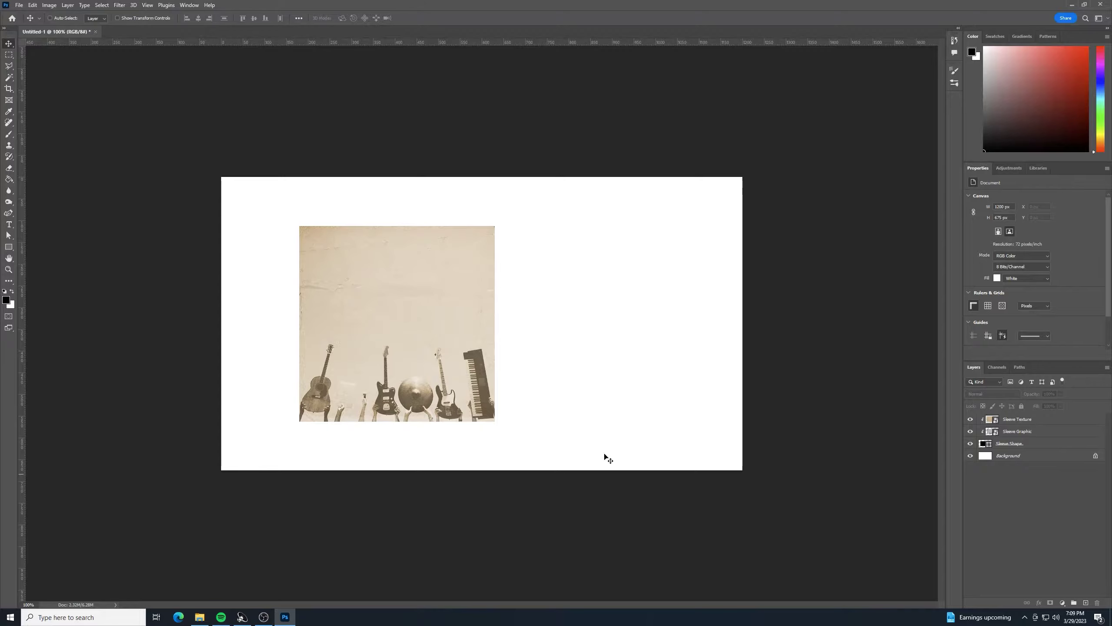
Add a drop shadow to the Sleeve Shape layer with a 132° angle and 1 px distance.
{"action": "double_click", "coordinate": [1027, 448]}
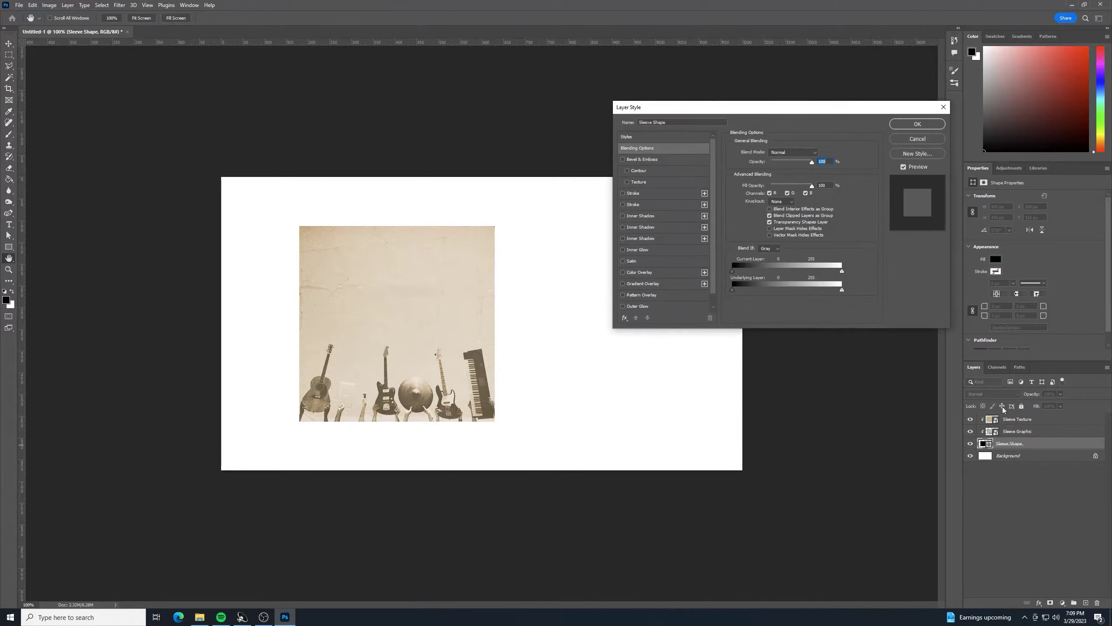
{"action": "left_click_drag", "start_coordinate": [709, 106], "coordinate": [644, 140]}
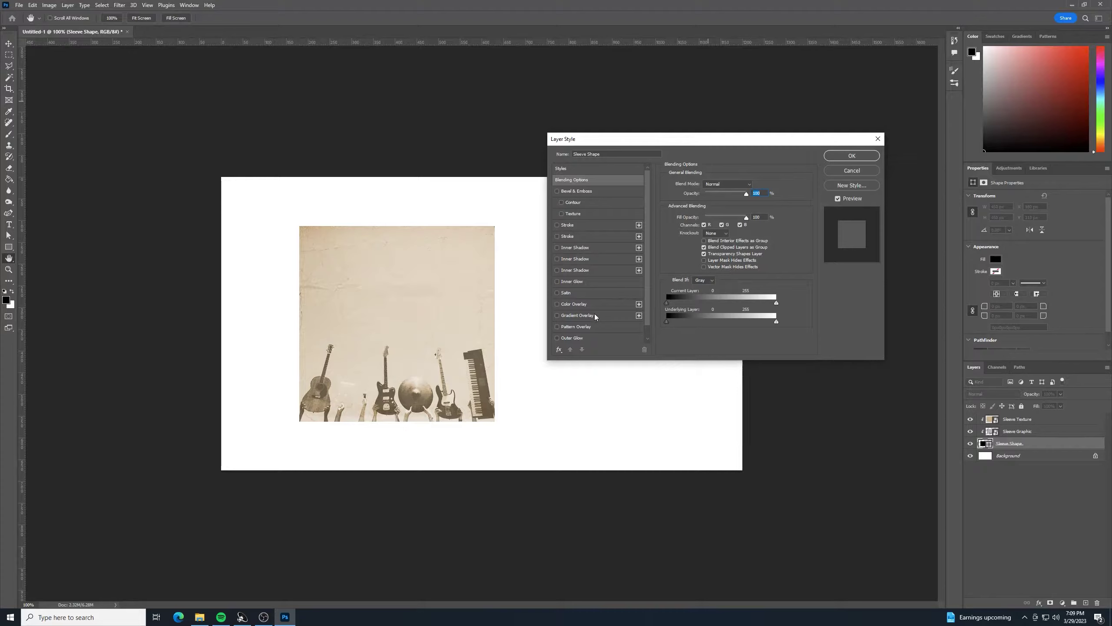
{"action": "scroll", "coordinate": [600, 316], "scroll_direction": "down", "scroll_amount": 1}
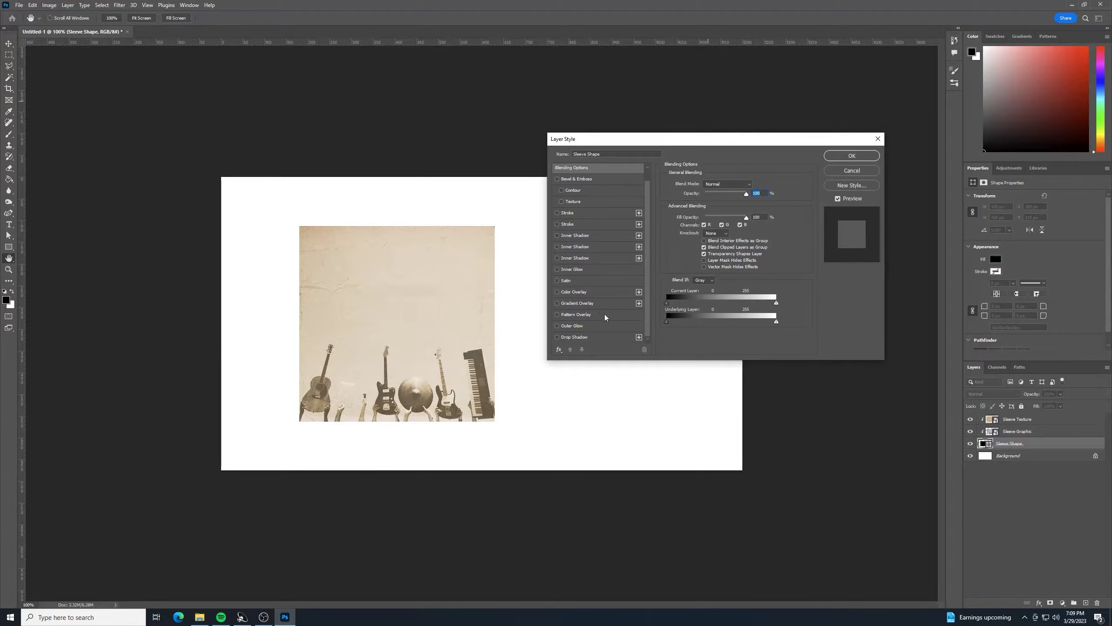
{"action": "left_click", "coordinate": [574, 341]}
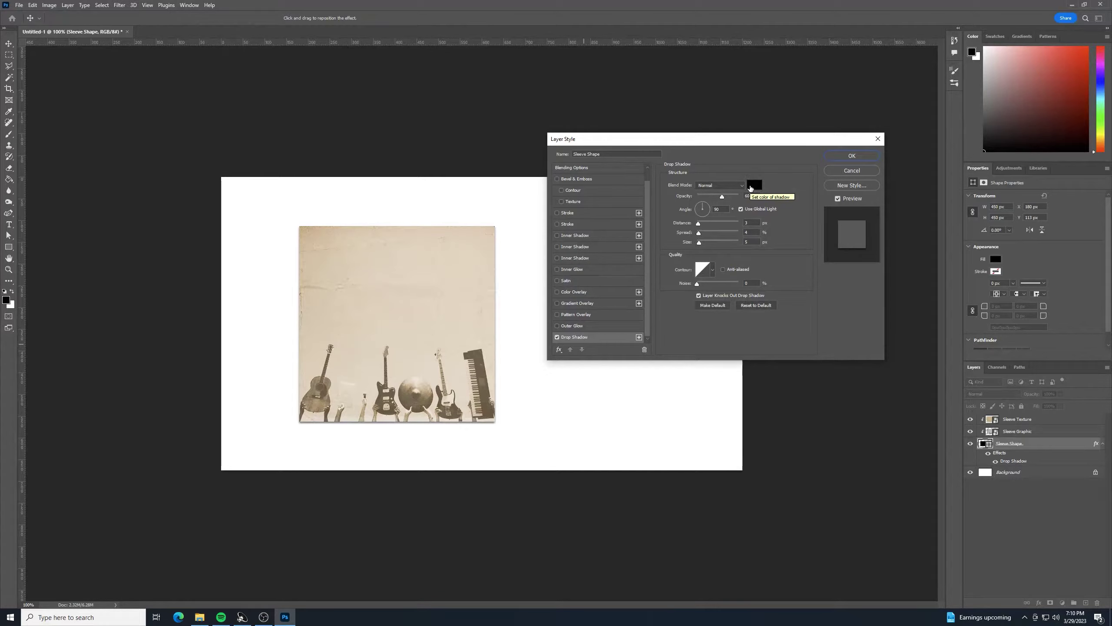
{"action": "left_click", "coordinate": [721, 210]}
{"action": "double_click", "coordinate": [730, 208]}
{"action": "type", "text": "132"}
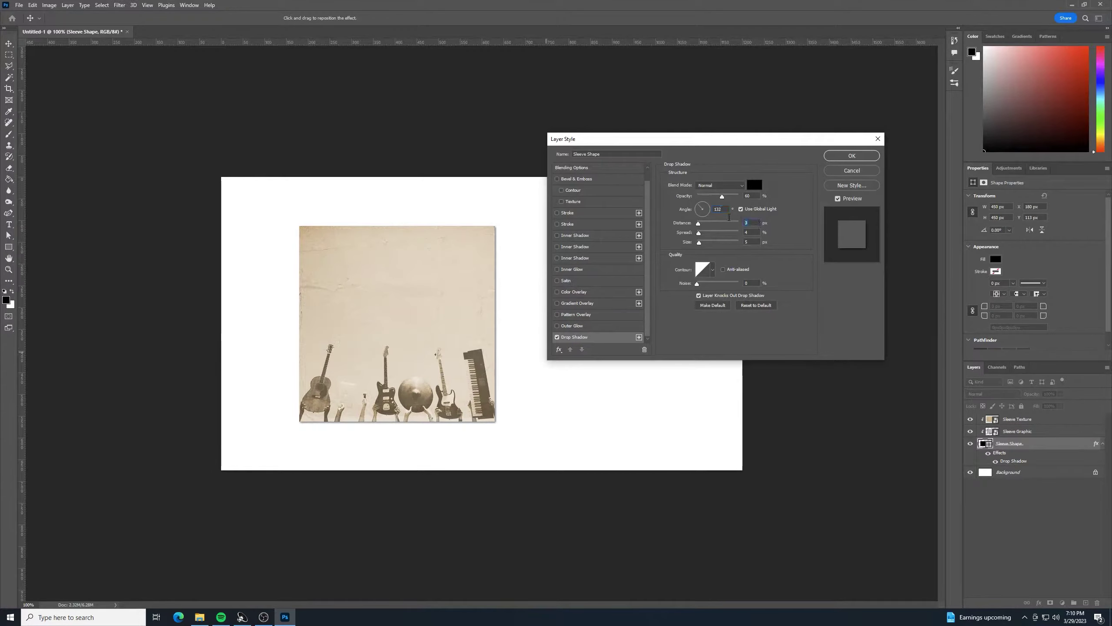
{"action": "type", "text": "1"}
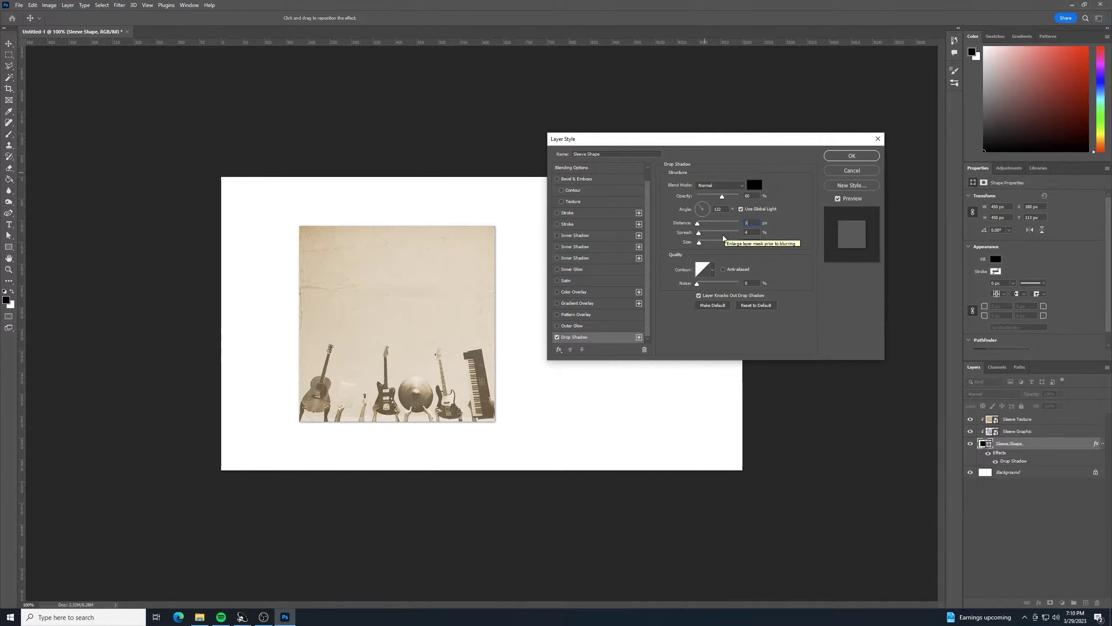
{"action": "left_click", "coordinate": [850, 158]}
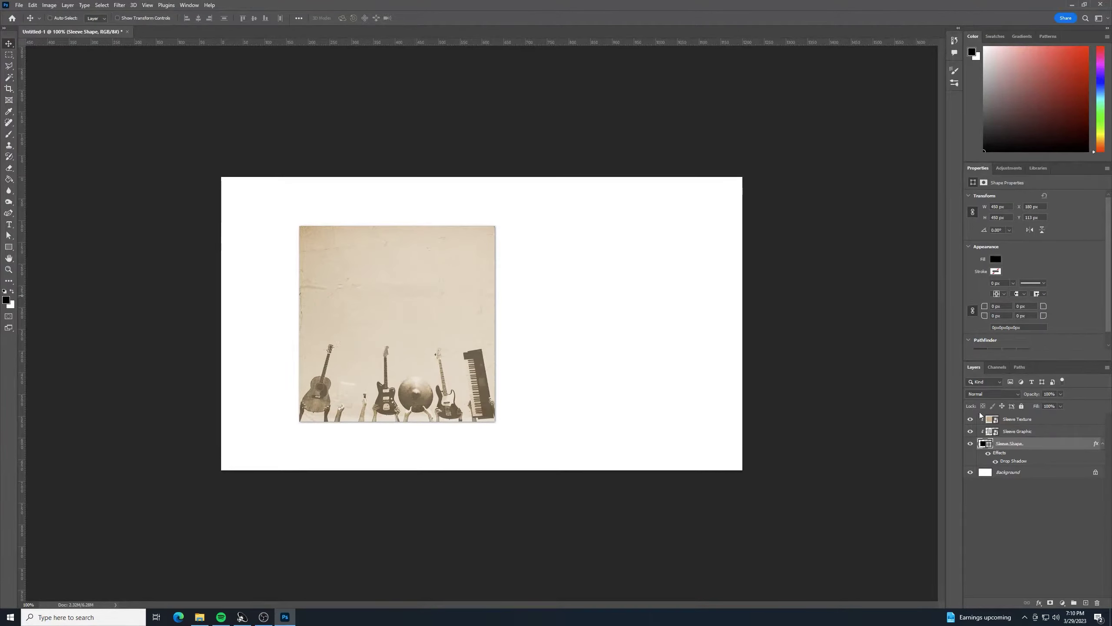
Group the Sleeve Texture, Sleeve Graphic and Sleeve Shape layers and name the group Sleeve Contents.
{"action": "left_click", "coordinate": [980, 425], "text": "alt"}
{"action": "left_click", "coordinate": [1045, 420]}
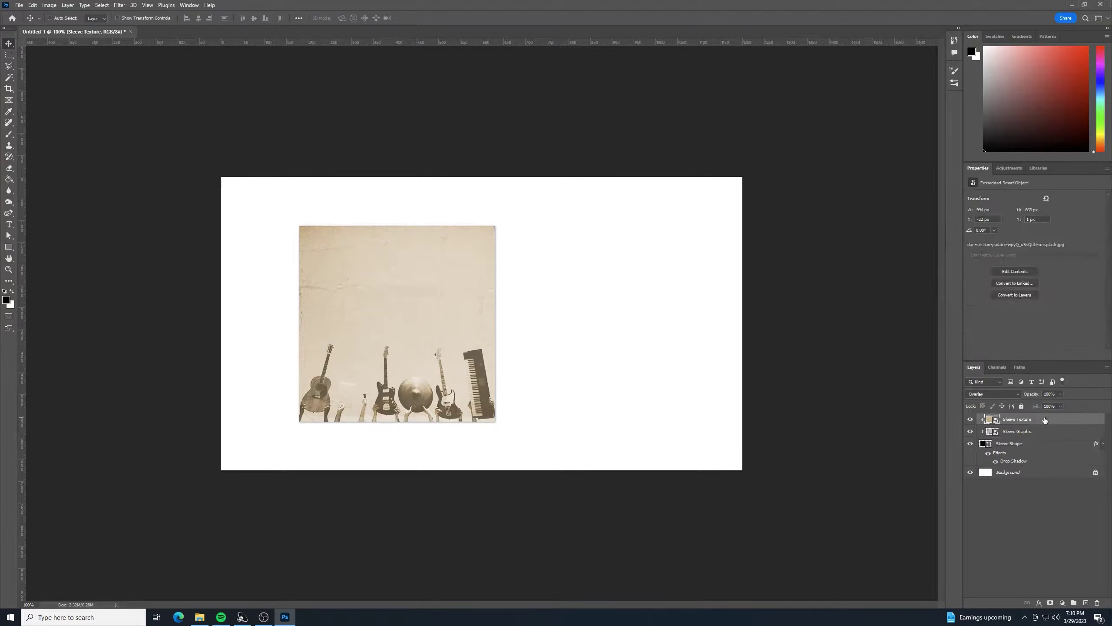
{"action": "left_click", "coordinate": [1040, 442], "text": "shift"}
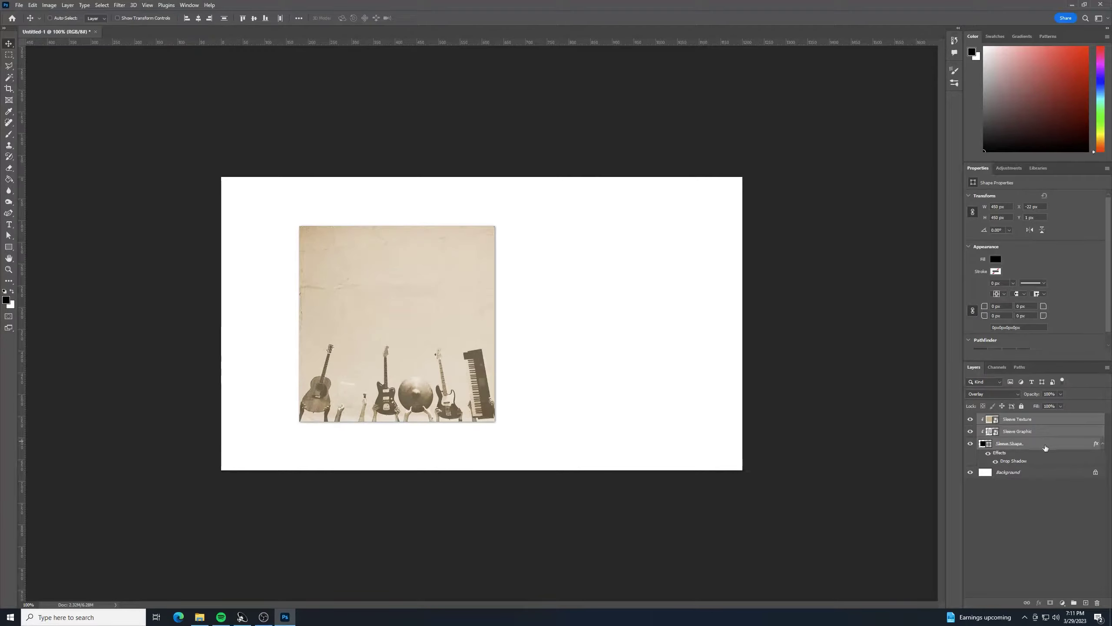
{"action": "left_click", "coordinate": [1075, 604]}
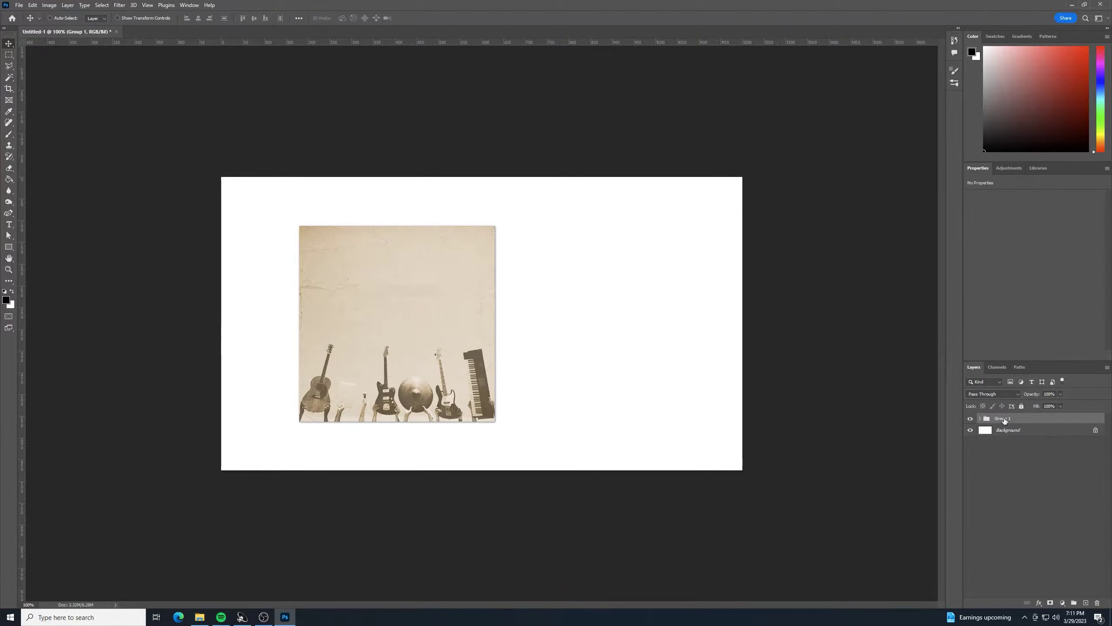
{"action": "double_click", "coordinate": [1003, 418]}
{"action": "type", "text": "Sleeve Contents"}
{"action": "left_click", "coordinate": [1052, 480]}
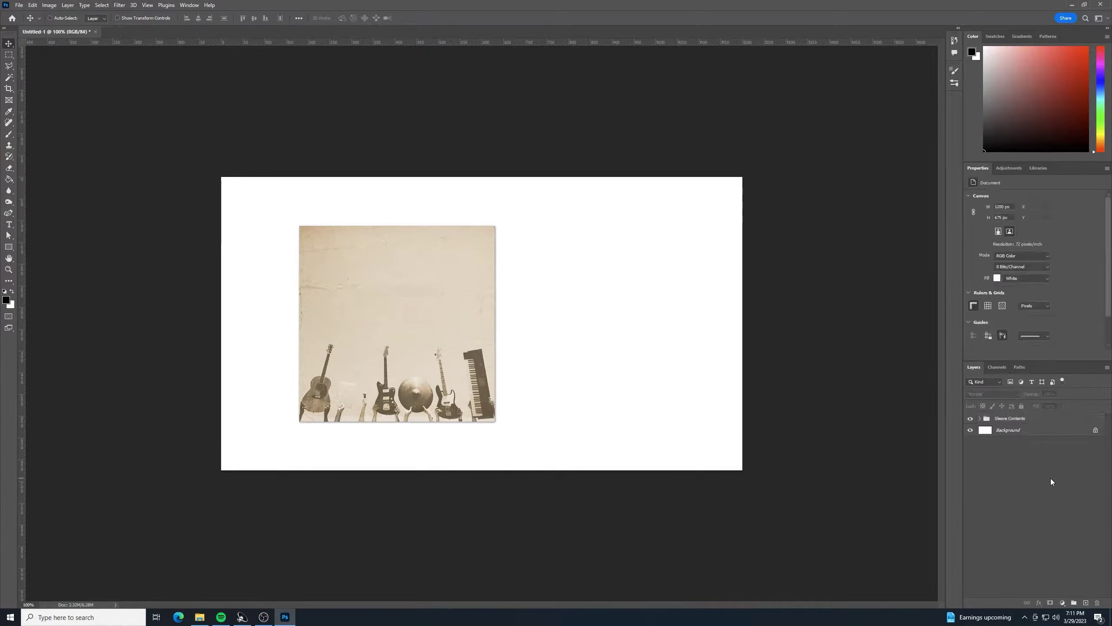
Move the whole Sleeve Contents group slightly right and up on the canvas, and check the layers inside it.
{"action": "left_click", "coordinate": [1003, 419]}
{"action": "mouse_move", "coordinate": [435, 321]}
{"action": "left_mouse_down"}
{"action": "mouse_move", "coordinate": [472, 304]}
{"action": "mouse_move", "coordinate": [430, 328]}
{"action": "mouse_move", "coordinate": [459, 320]}
{"action": "mouse_move", "coordinate": [444, 319]}
{"action": "left_mouse_up"}
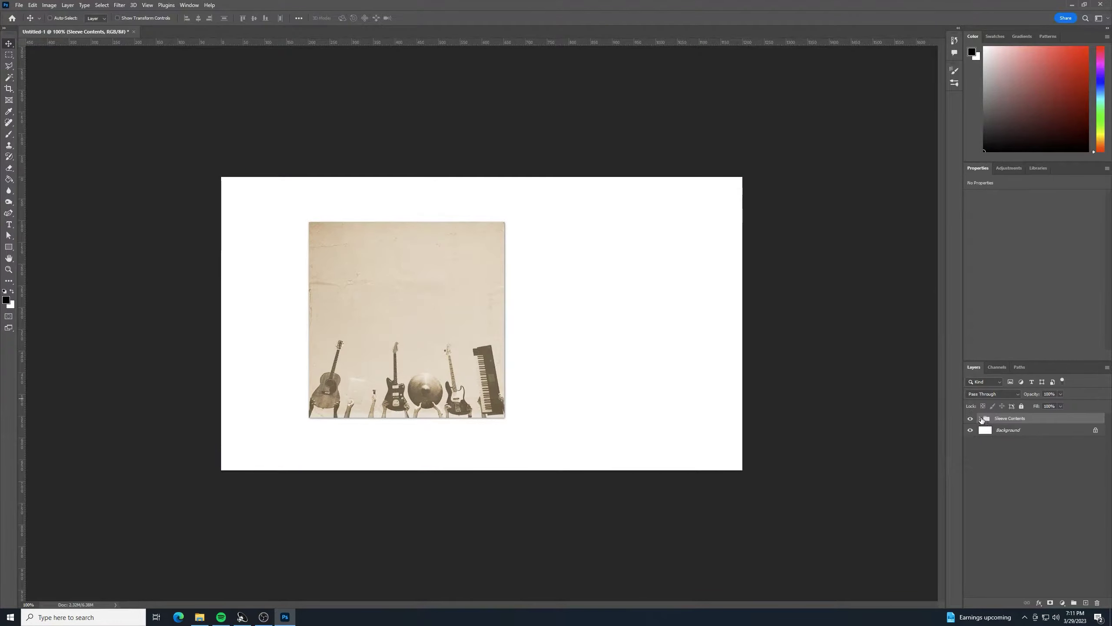
{"action": "left_click", "coordinate": [981, 419]}
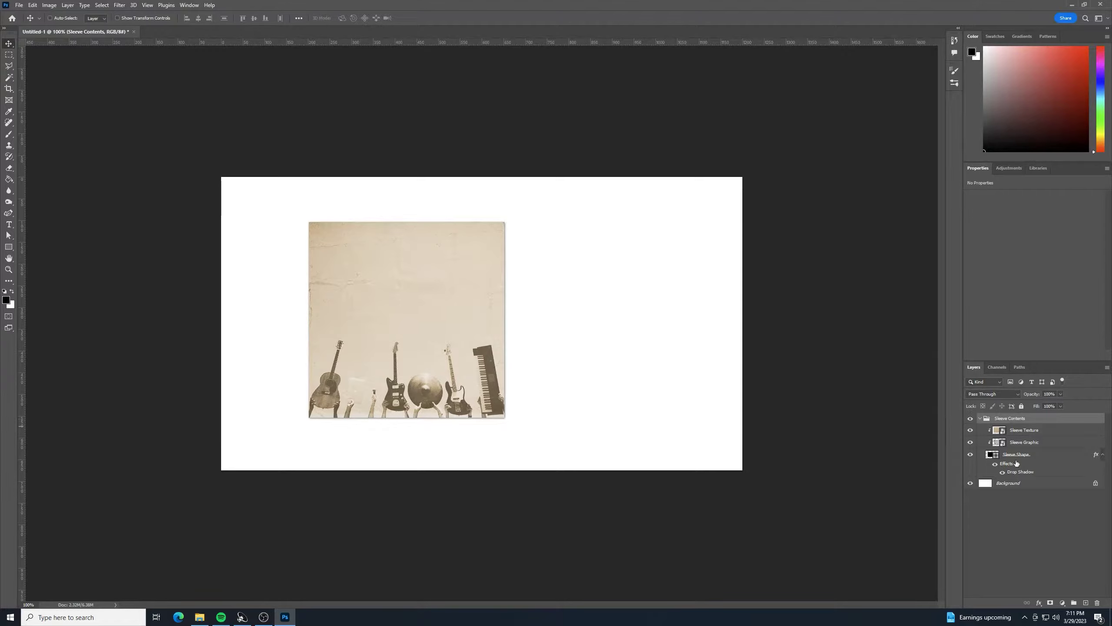
{"action": "left_click", "coordinate": [980, 419]}
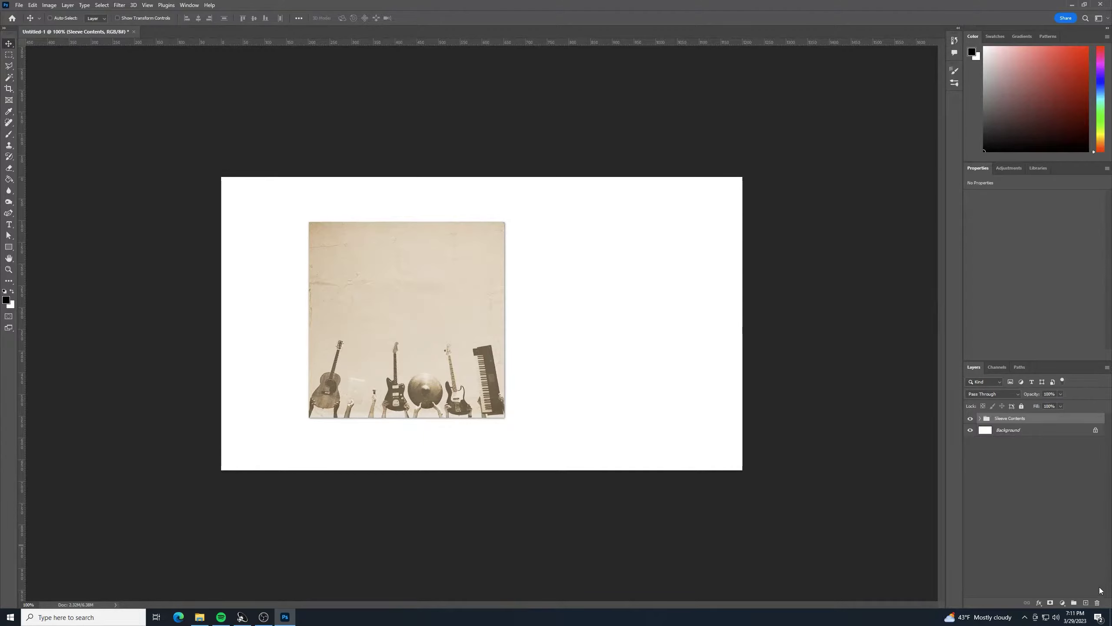
Draw a black circle about 447 px wide on a new layer above Sleeve Contents, overlapping the sleeve's right side.
{"action": "left_click", "coordinate": [1086, 603]}
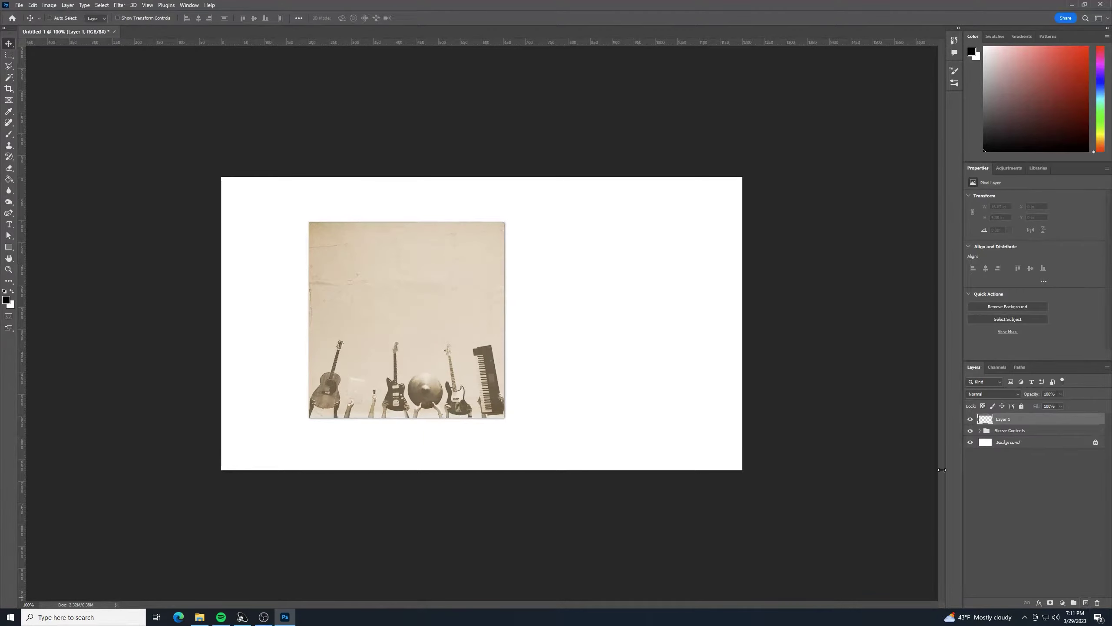
{"action": "left_click", "coordinate": [8, 247]}
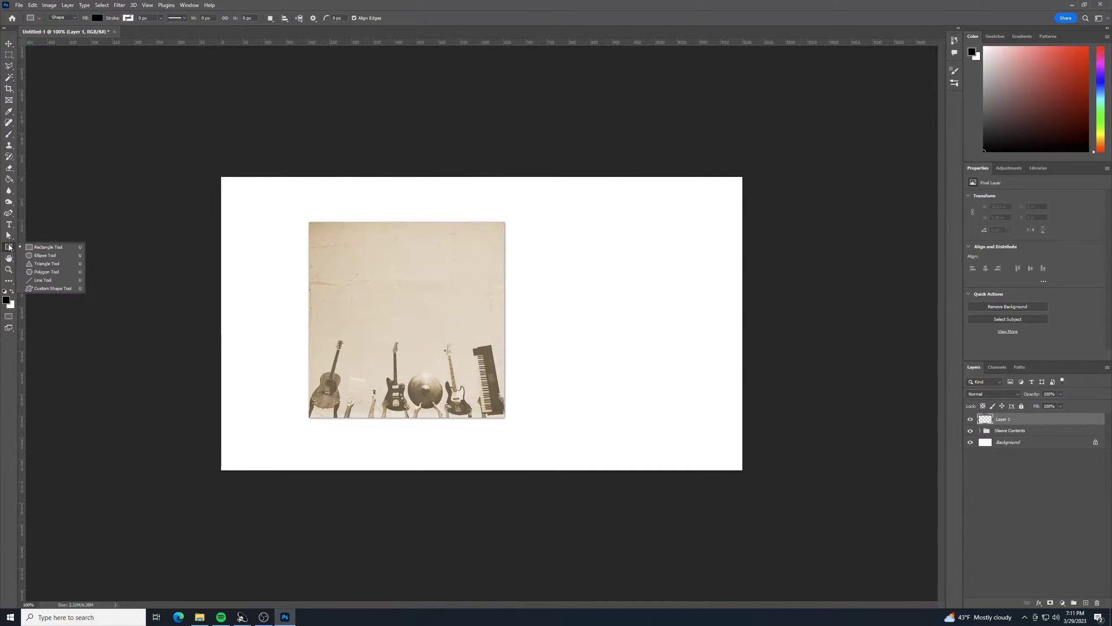
{"action": "left_click", "coordinate": [47, 256]}
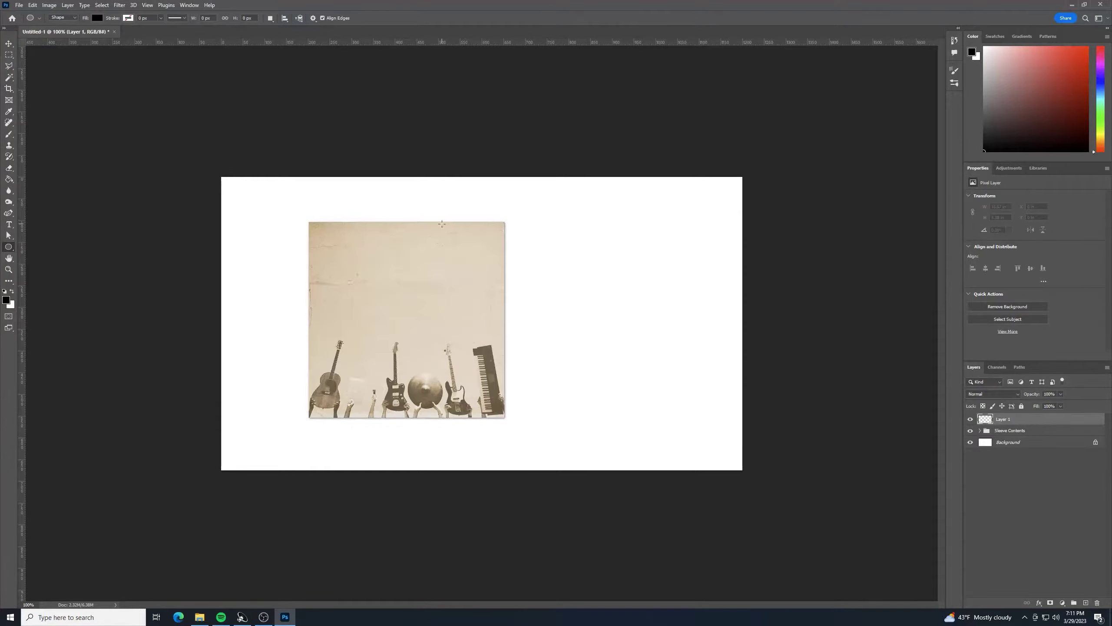
{"action": "left_click_drag", "start_coordinate": [442, 223], "coordinate": [647, 418]}
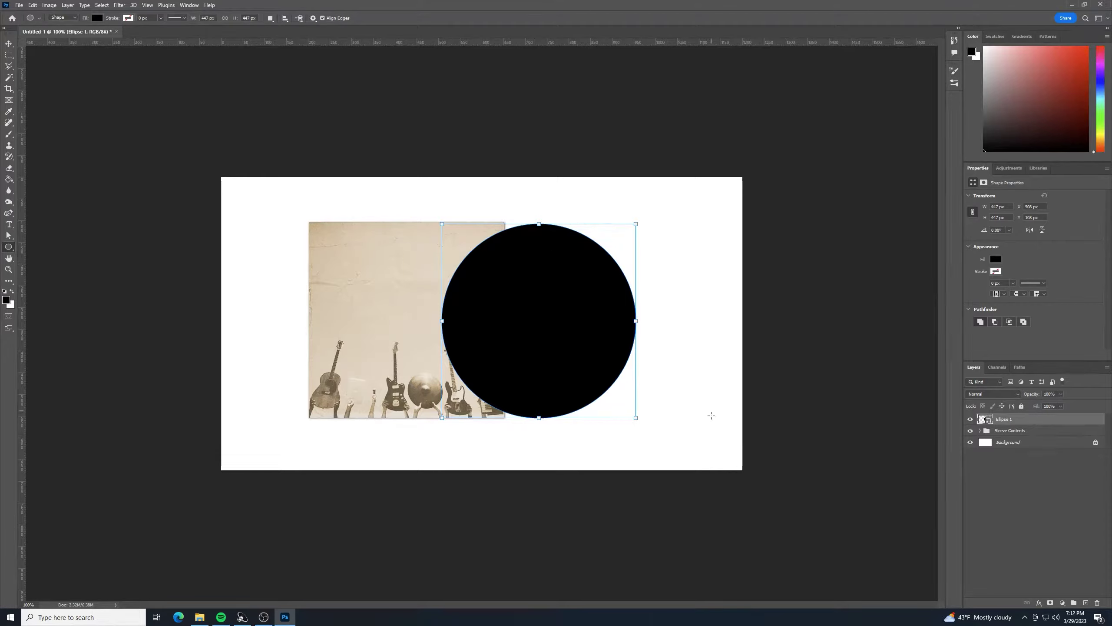
Resize the black circle to about 439 px so it is slightly smaller than the sleeve, and shift it left over the sleeve.
{"action": "mouse_move", "coordinate": [638, 418]}
{"action": "left_mouse_down"}
{"action": "mouse_move", "coordinate": [630, 405]}
{"action": "mouse_move", "coordinate": [641, 419]}
{"action": "mouse_move", "coordinate": [626, 415]}
{"action": "left_mouse_up"}
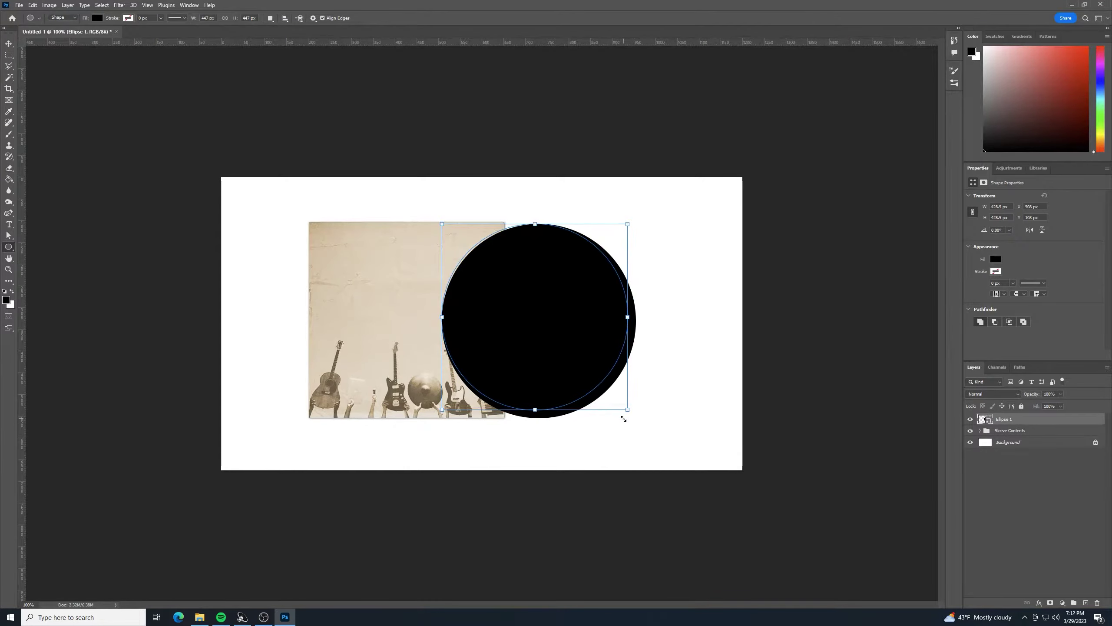
{"action": "left_click", "coordinate": [9, 43]}
{"action": "left_click_drag", "start_coordinate": [527, 266], "coordinate": [498, 268]}
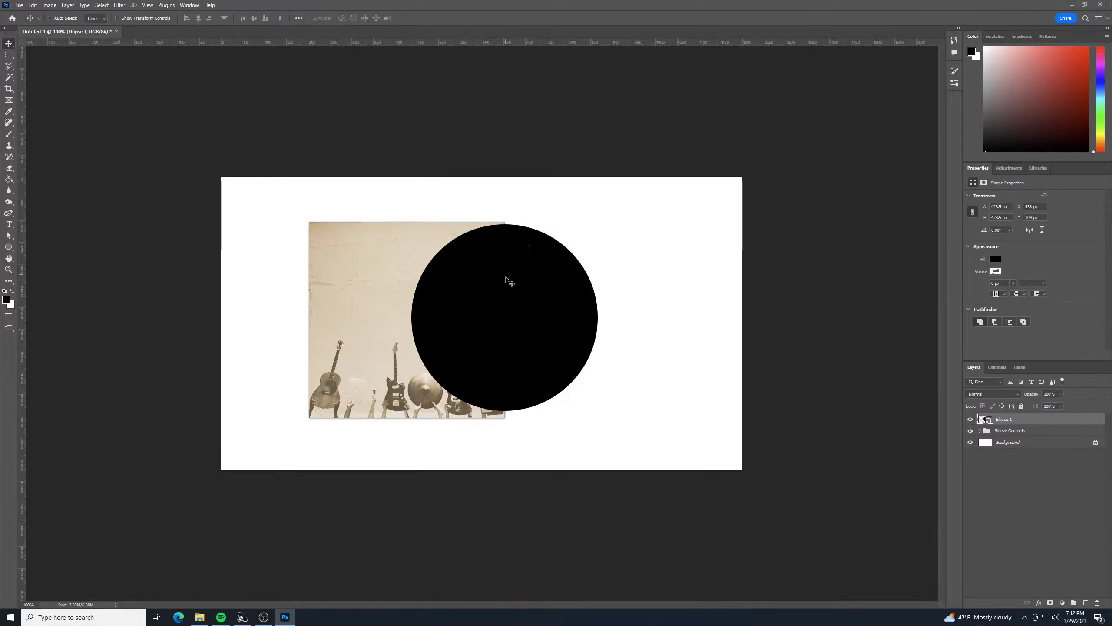
{"action": "key", "text": "ctrl+t"}
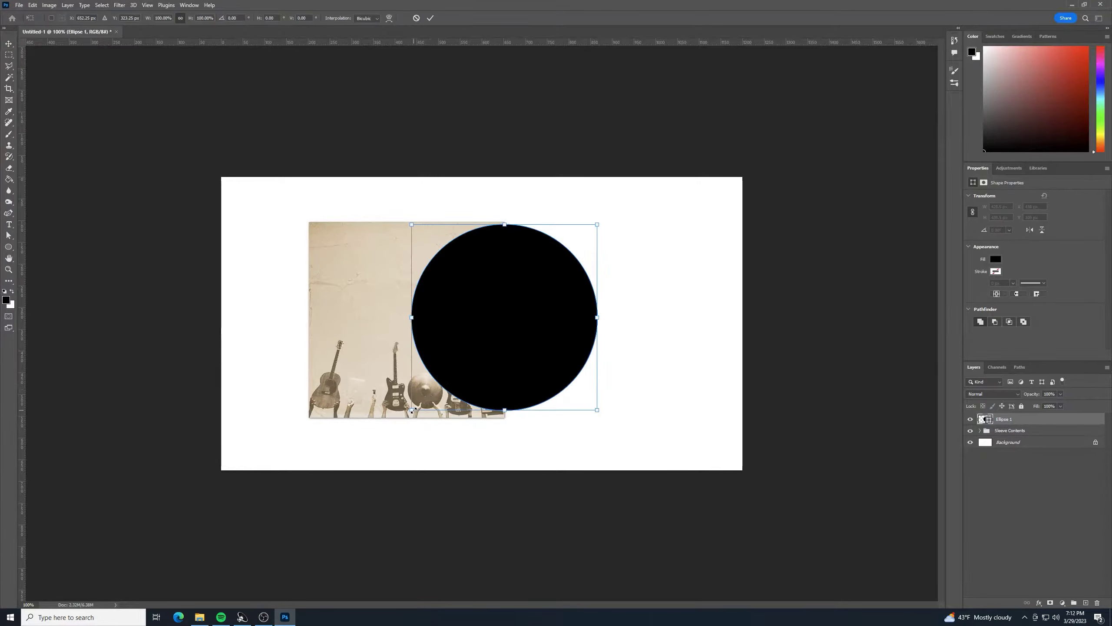
{"action": "mouse_move", "coordinate": [411, 409]}
{"action": "left_mouse_down"}
{"action": "mouse_move", "coordinate": [398, 418]}
{"action": "mouse_move", "coordinate": [416, 424]}
{"action": "left_mouse_up"}
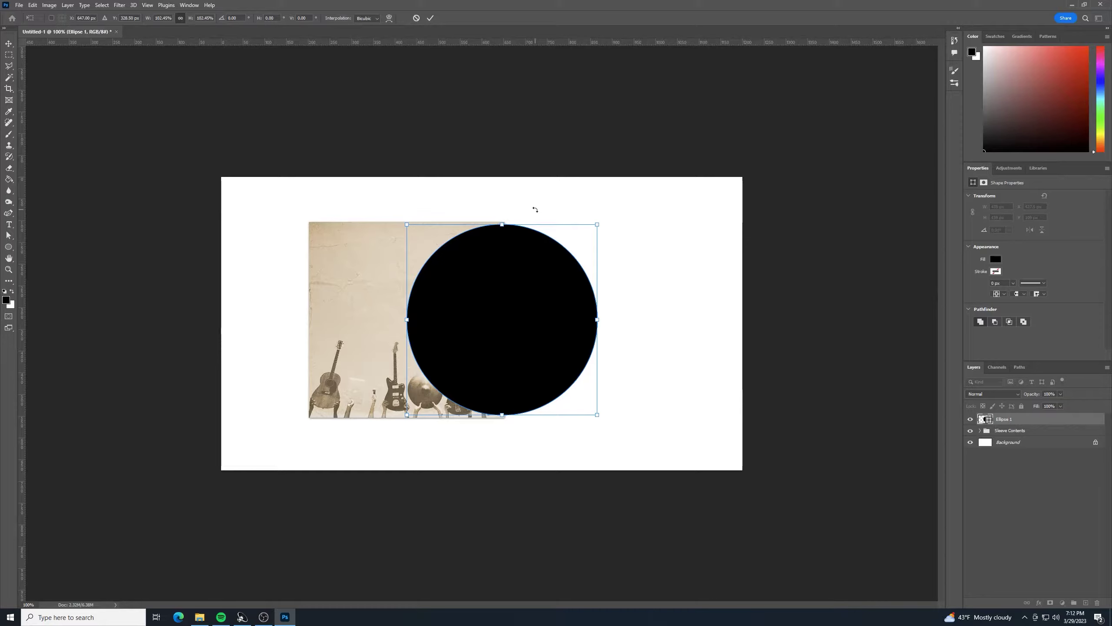
{"action": "key", "text": "Return"}
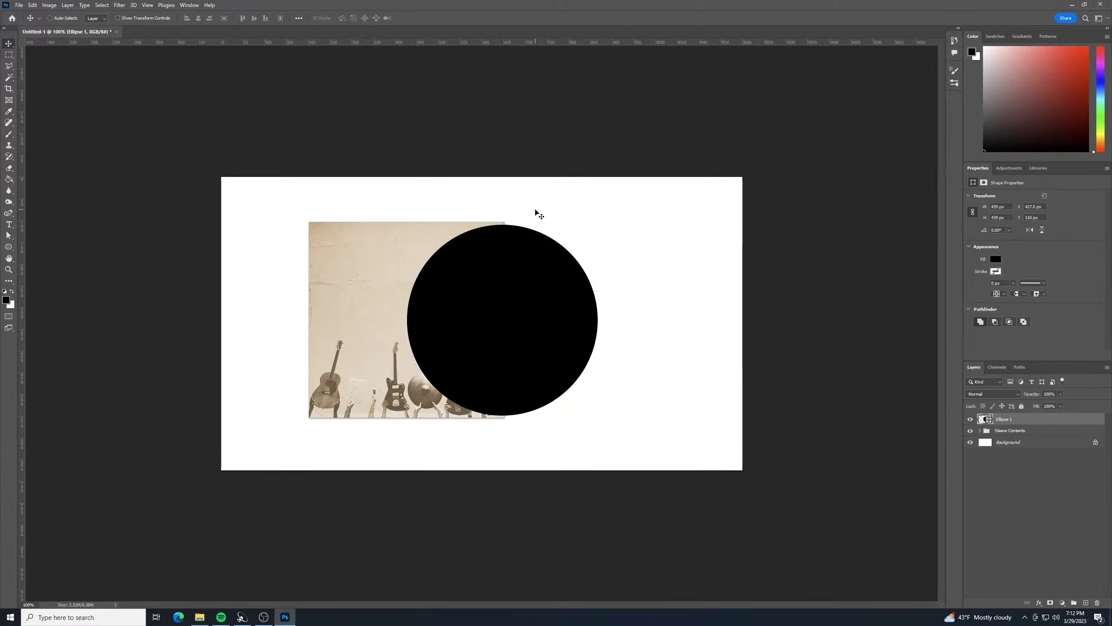
Nudge the black circle 40 px to the right so more of it sticks out of the sleeve.
{"action": "key", "text": "shift+Right"}
{"action": "key", "text": "shift+Right"}
{"action": "key", "text": "shift+Right"}
{"action": "key", "text": "shift+Right"}
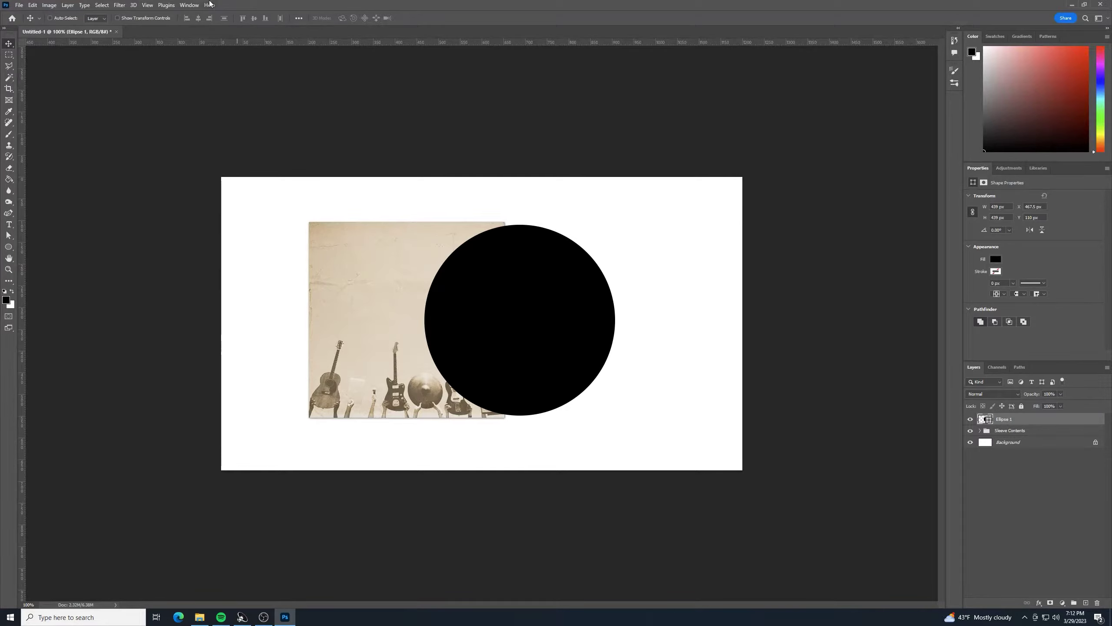
Rasterize the circle and apply Add Noise at 200% with Gaussian distribution and Monochromatic enabled.
{"action": "left_click", "coordinate": [121, 5]}
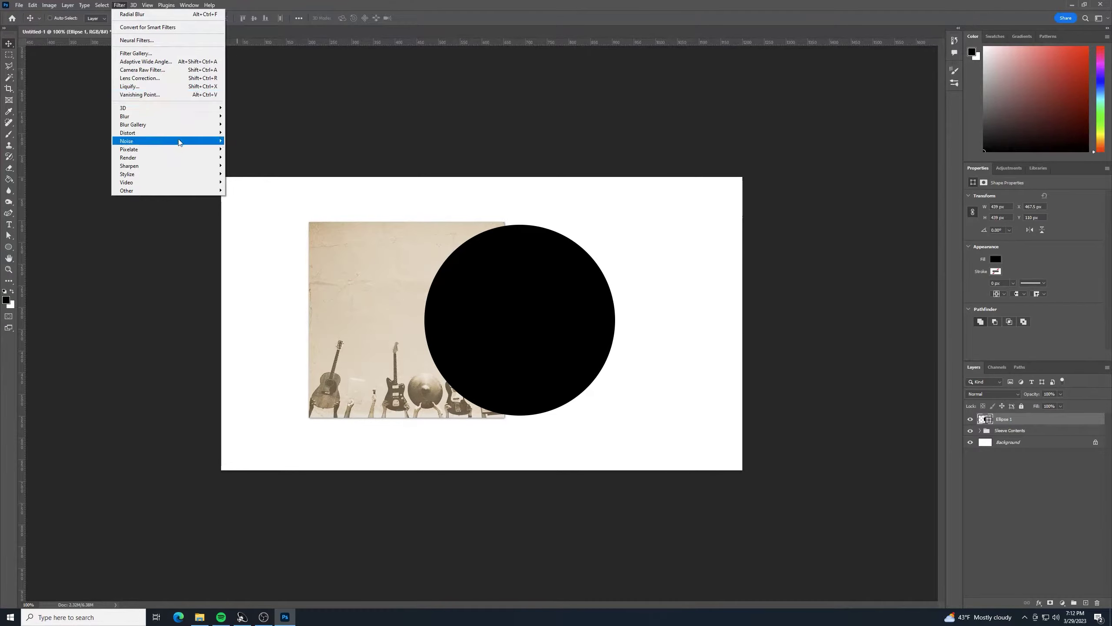
{"action": "mouse_move", "coordinate": [179, 141]}
{"action": "left_click", "coordinate": [235, 141]}
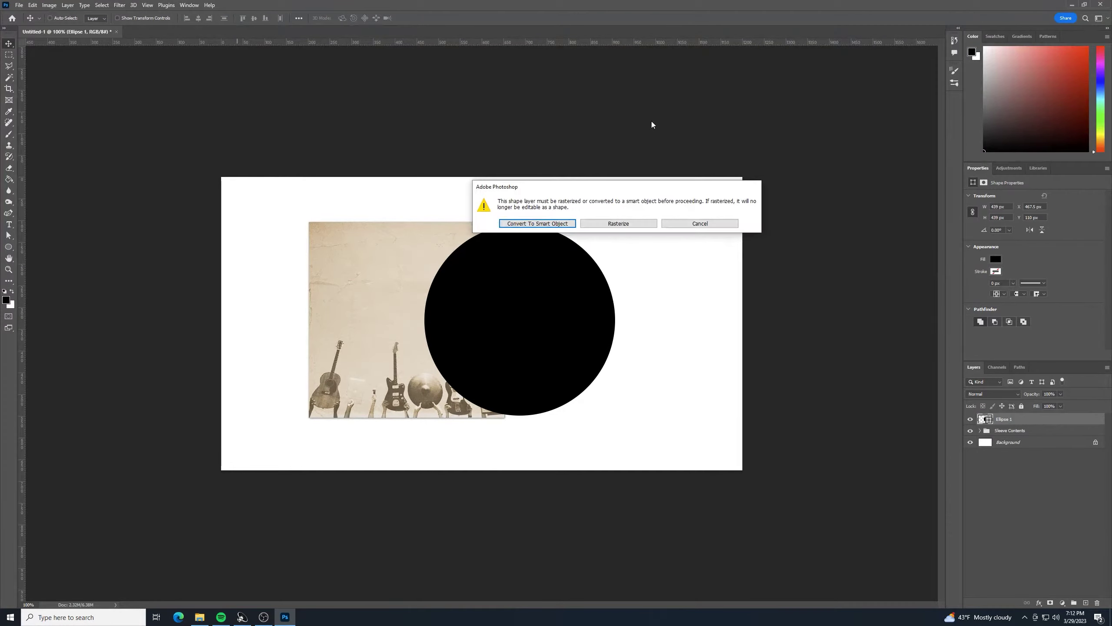
{"action": "left_click", "coordinate": [627, 226]}
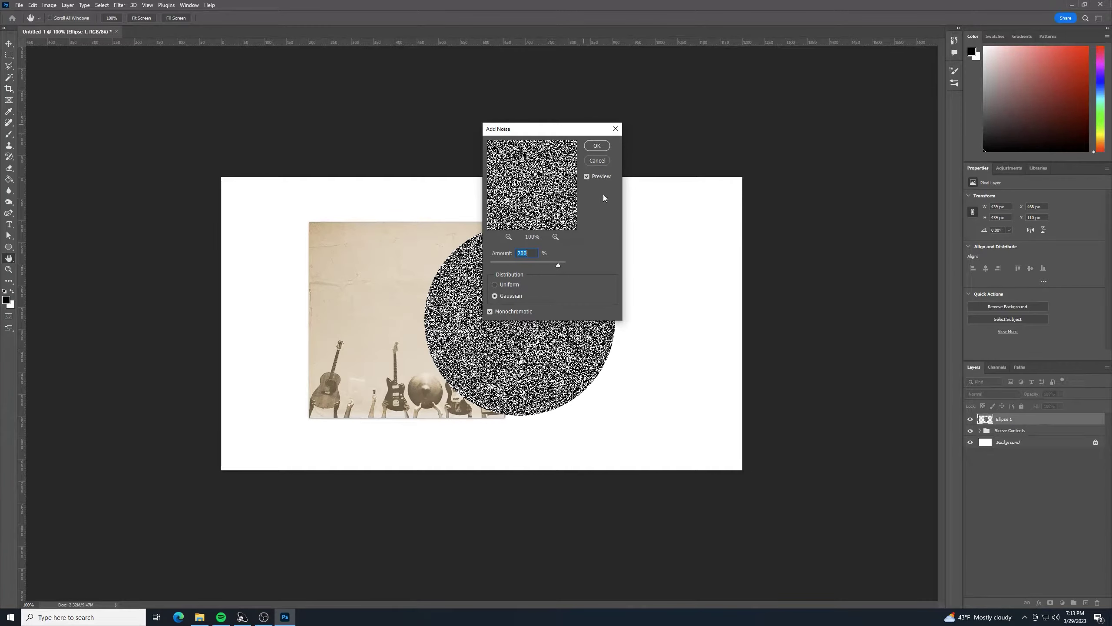
{"action": "left_click_drag", "start_coordinate": [586, 132], "coordinate": [732, 148]}
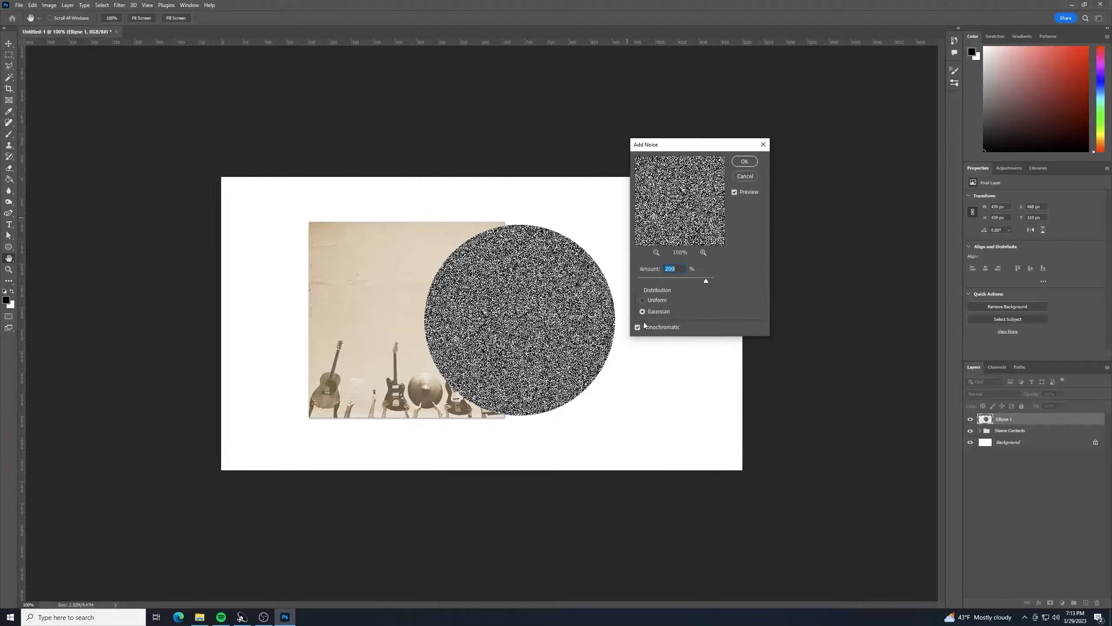
{"action": "left_click", "coordinate": [744, 161]}
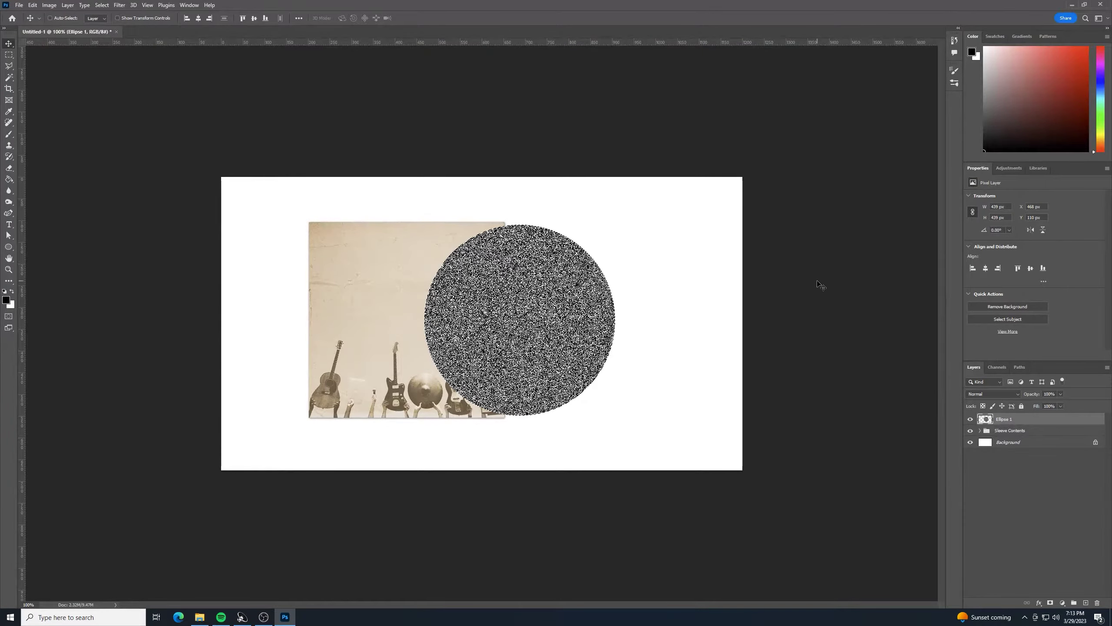
Apply a Radial Blur of 50 with the Spin method and Best quality to the noise circle, and clear the selection.
{"action": "key", "text": "ctrl+plus"}
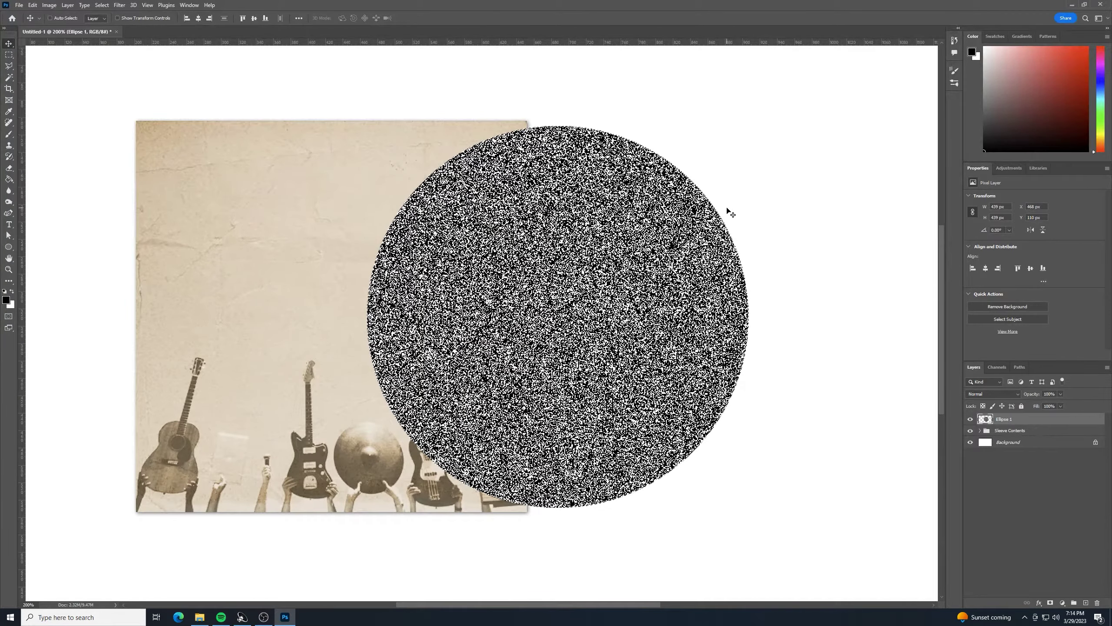
{"action": "key", "text": "ctrl+minus"}
{"action": "key", "text": "ctrl+plus"}
{"action": "left_click", "coordinate": [123, 9]}
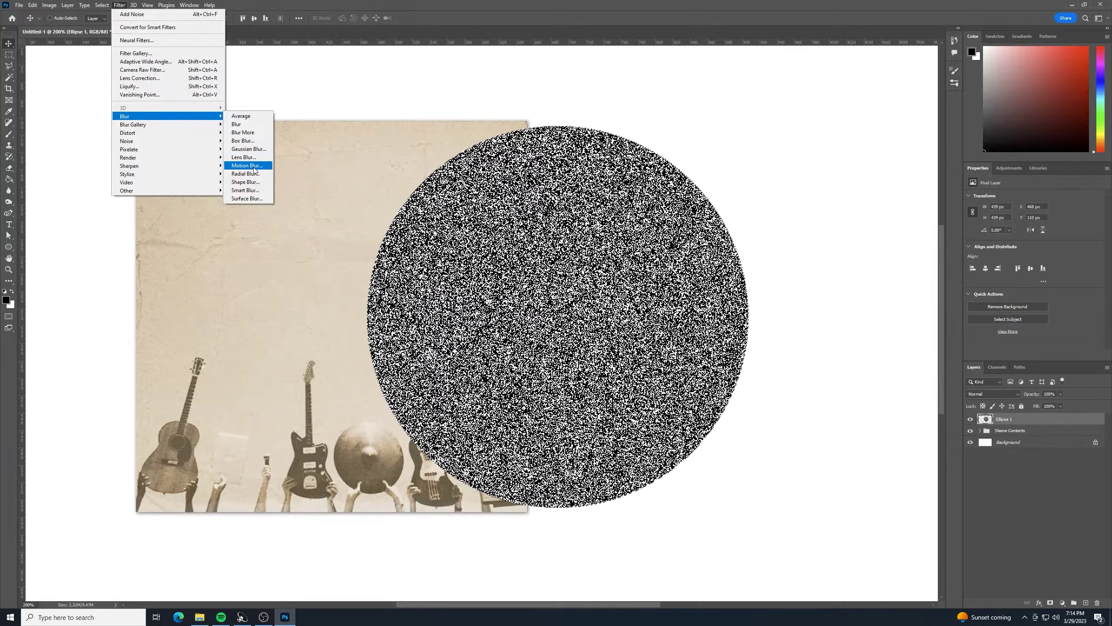
{"action": "left_click", "coordinate": [254, 174]}
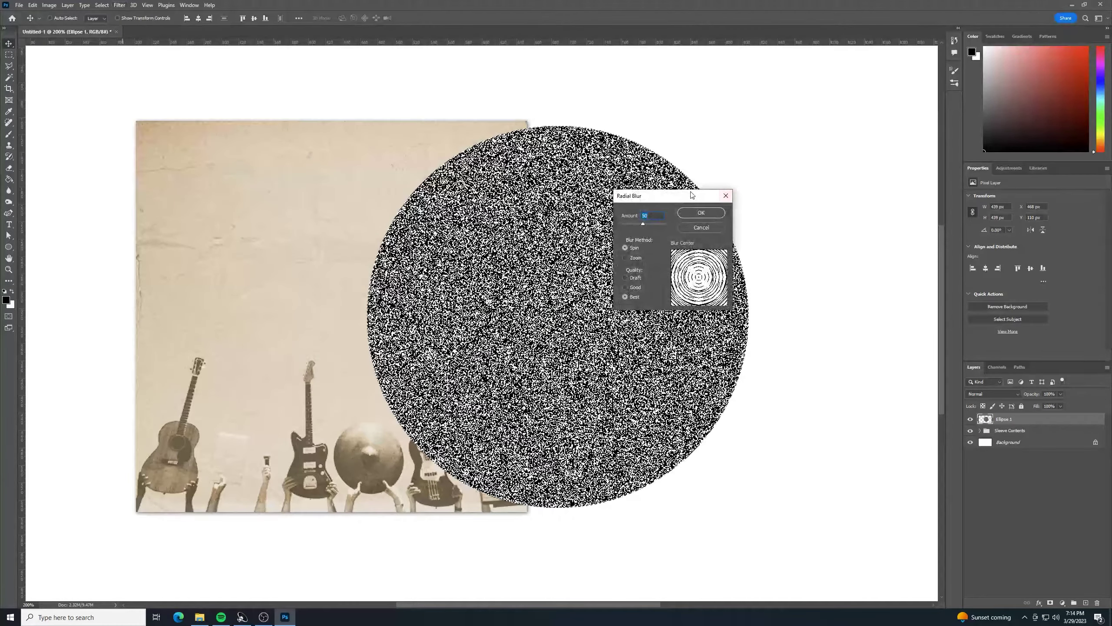
{"action": "left_click_drag", "start_coordinate": [683, 194], "coordinate": [823, 184]}
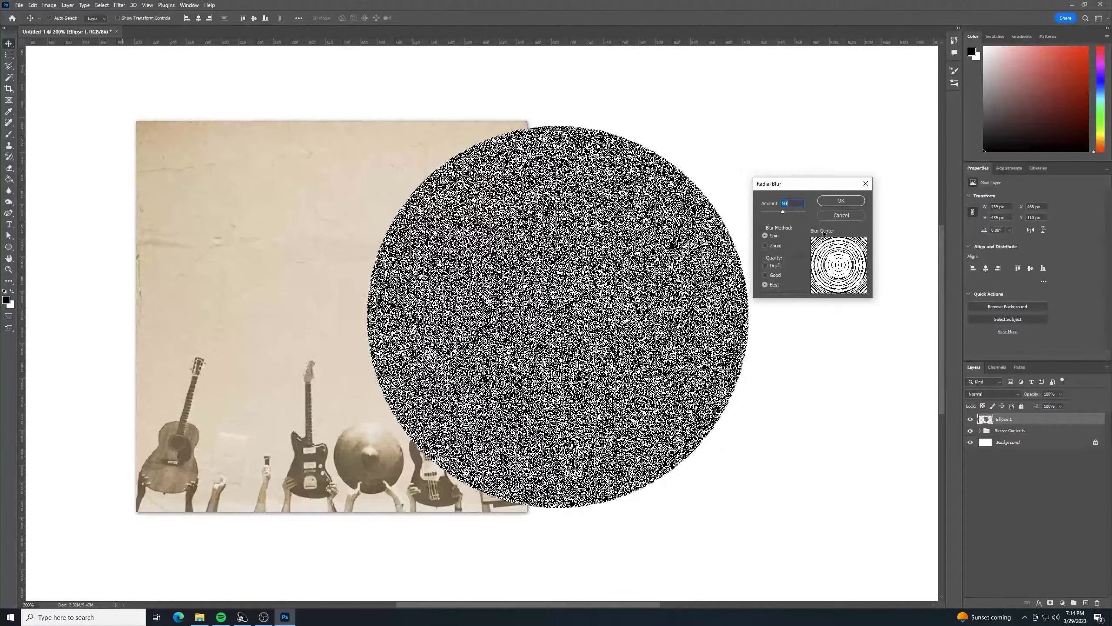
{"action": "left_click", "coordinate": [841, 201]}
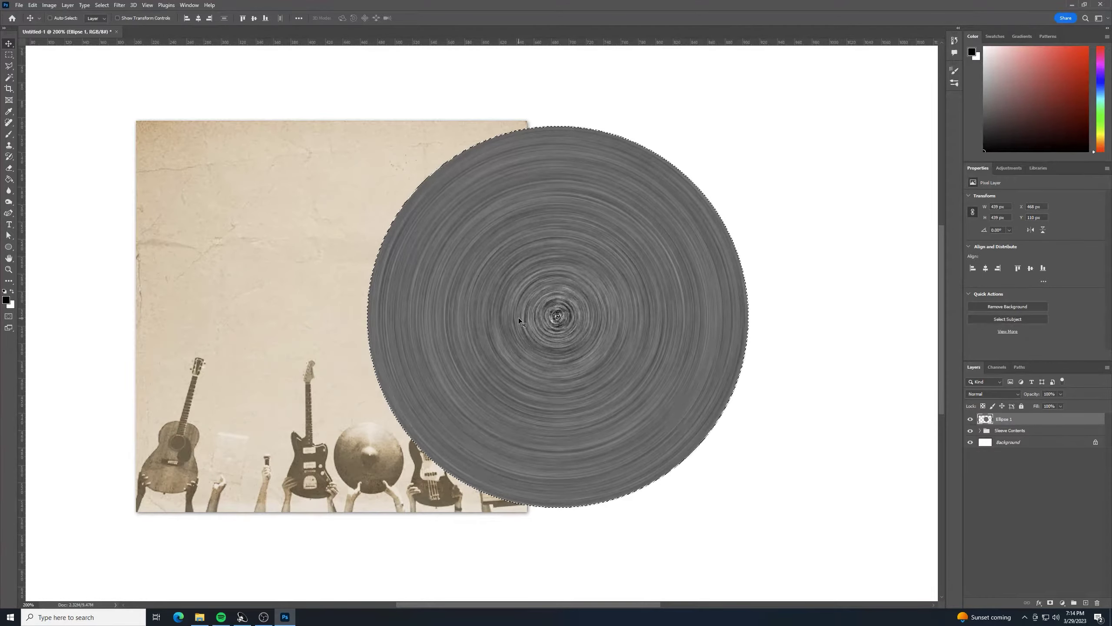
{"action": "key", "text": "ctrl+d"}
{"action": "key", "text": "ctrl+minus"}
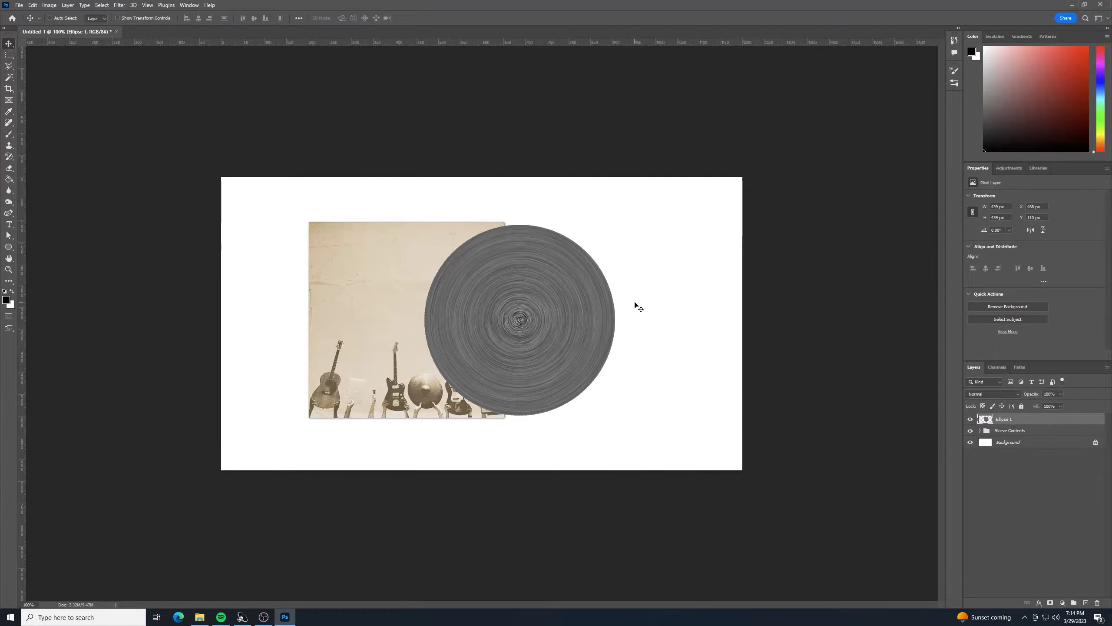
Adjust the Levels of the blurred circle with input black at 100, input white at 120 and output white at 110.
{"action": "key", "text": "ctrl"}
{"action": "key", "text": "ctrl+l"}
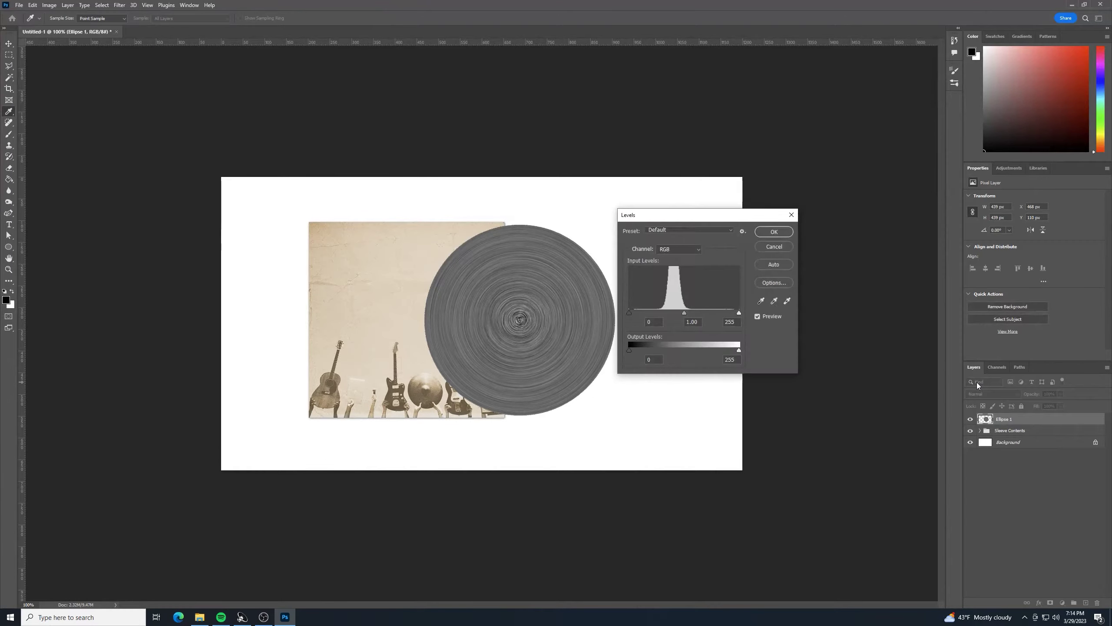
{"action": "left_click_drag", "start_coordinate": [677, 218], "coordinate": [695, 199]}
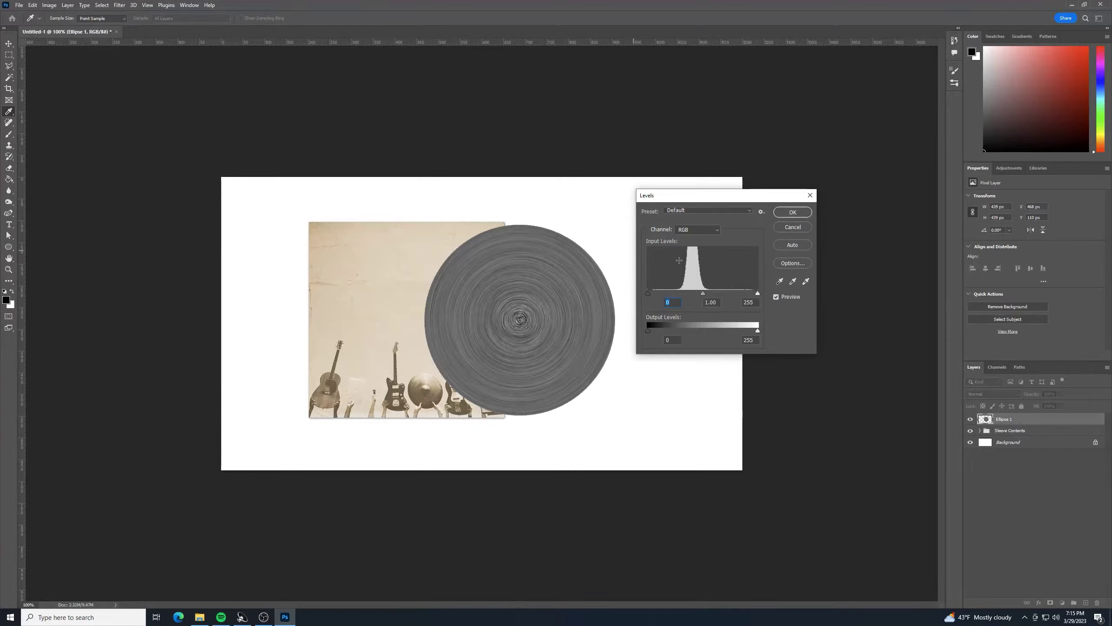
{"action": "type", "text": "100"}
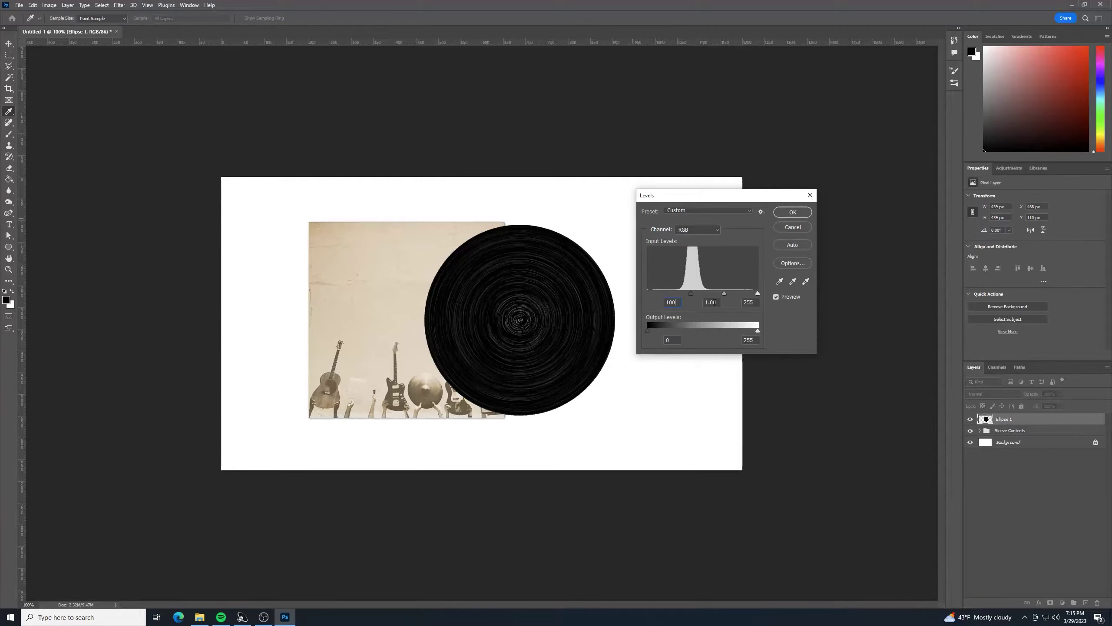
{"action": "left_click", "coordinate": [749, 302]}
{"action": "type", "text": "120"}
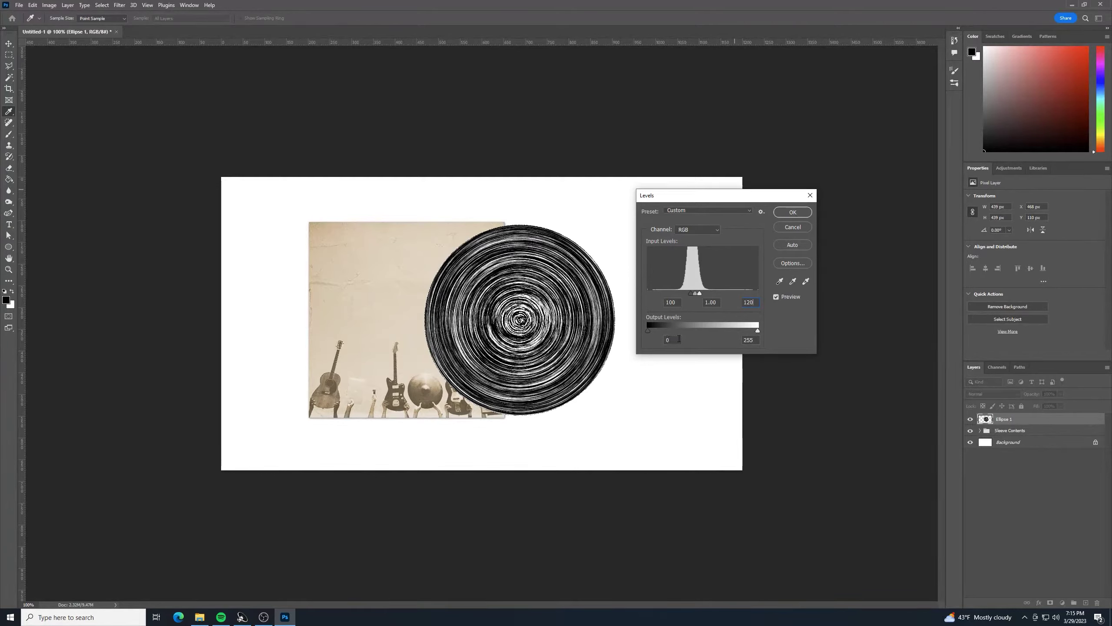
{"action": "key", "text": "Tab"}
{"action": "key", "text": "Tab"}
{"action": "type", "text": "110"}
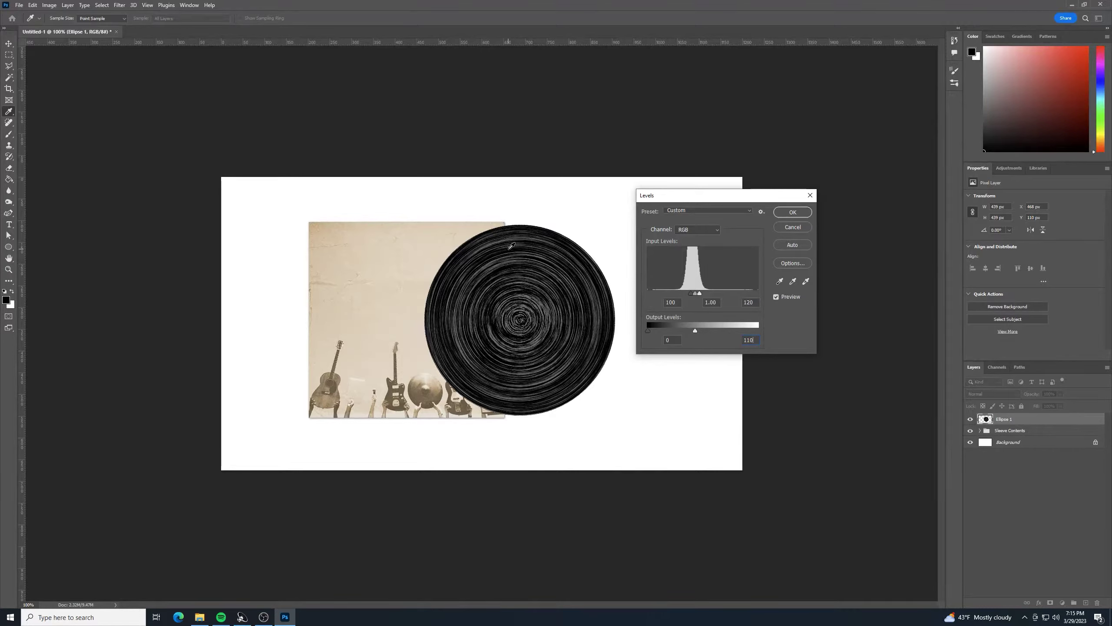
{"action": "left_click", "coordinate": [784, 212]}
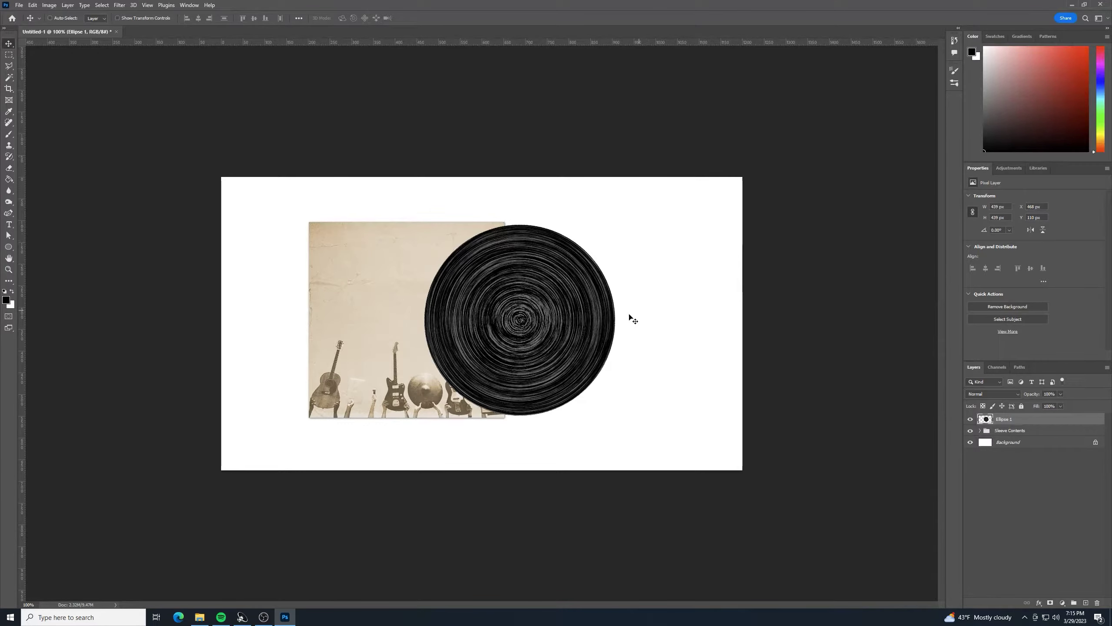
Add a Bevel & Emboss effect with 60% depth to the Ellipse 1 layer and convert the layer to a smart object.
{"action": "double_click", "coordinate": [1036, 420]}
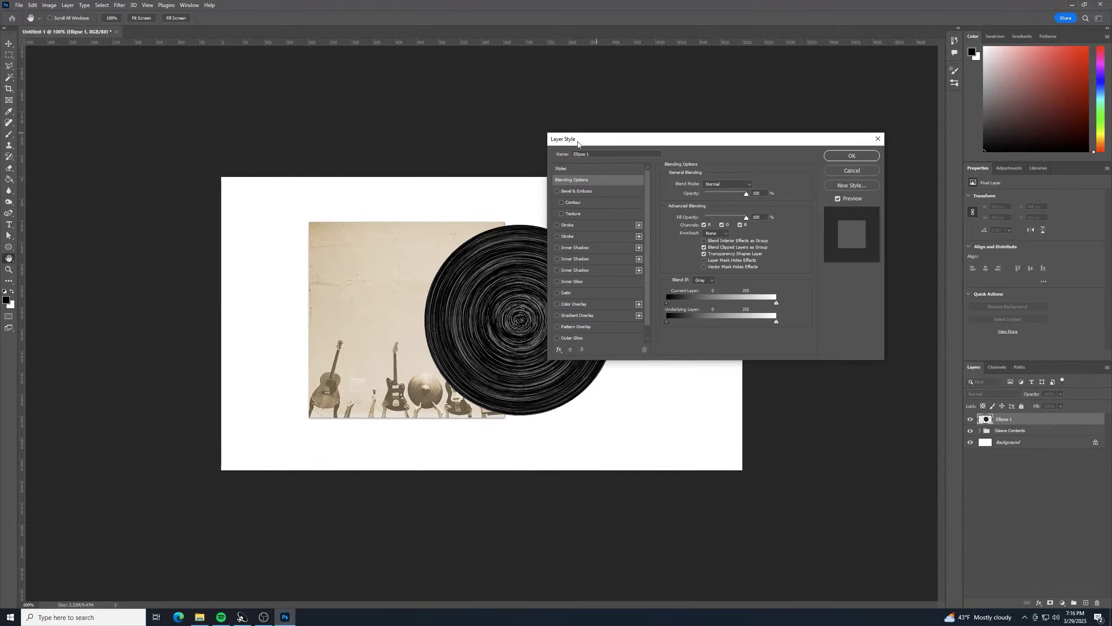
{"action": "left_click_drag", "start_coordinate": [609, 142], "coordinate": [641, 143]}
{"action": "left_click", "coordinate": [619, 195]}
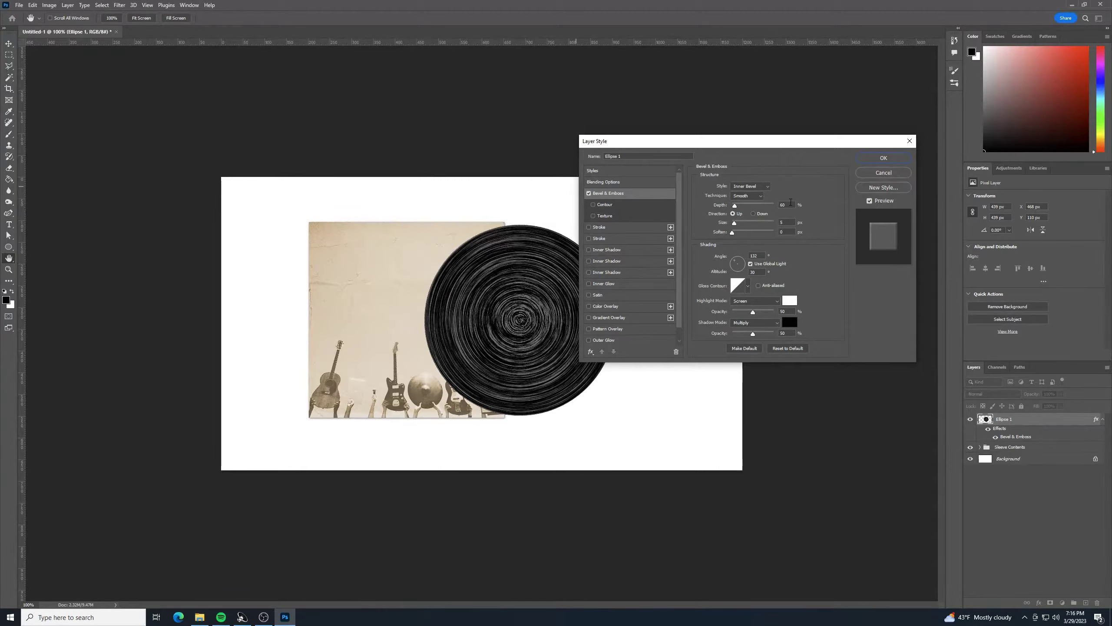
{"action": "double_click", "coordinate": [783, 204]}
{"action": "type", "text": "60"}
{"action": "left_click", "coordinate": [886, 157]}
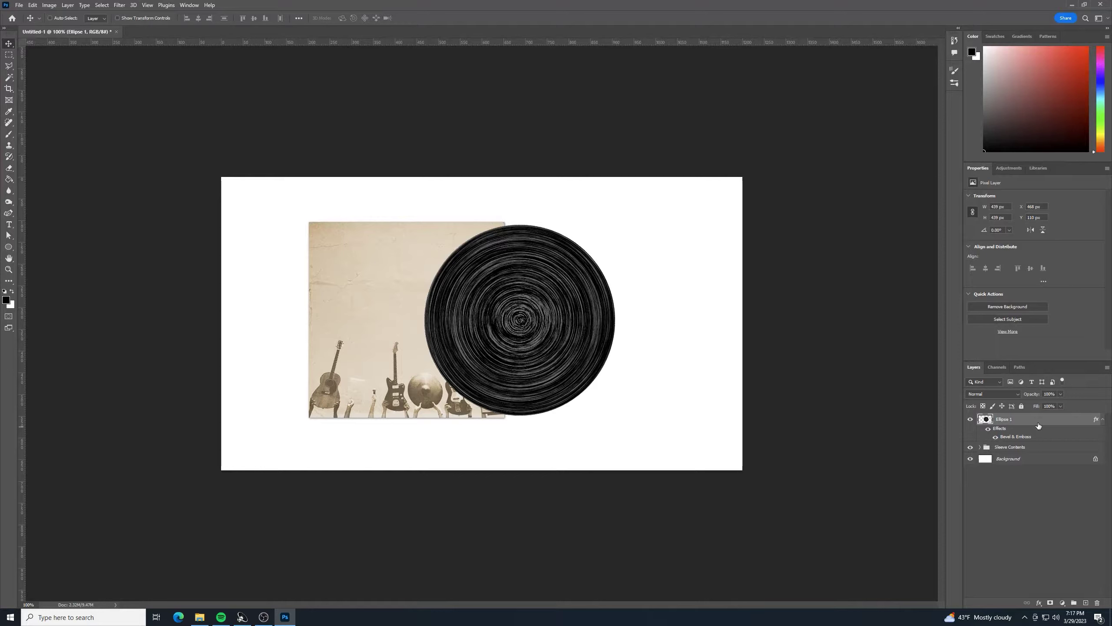
{"action": "right_click", "coordinate": [1025, 421]}
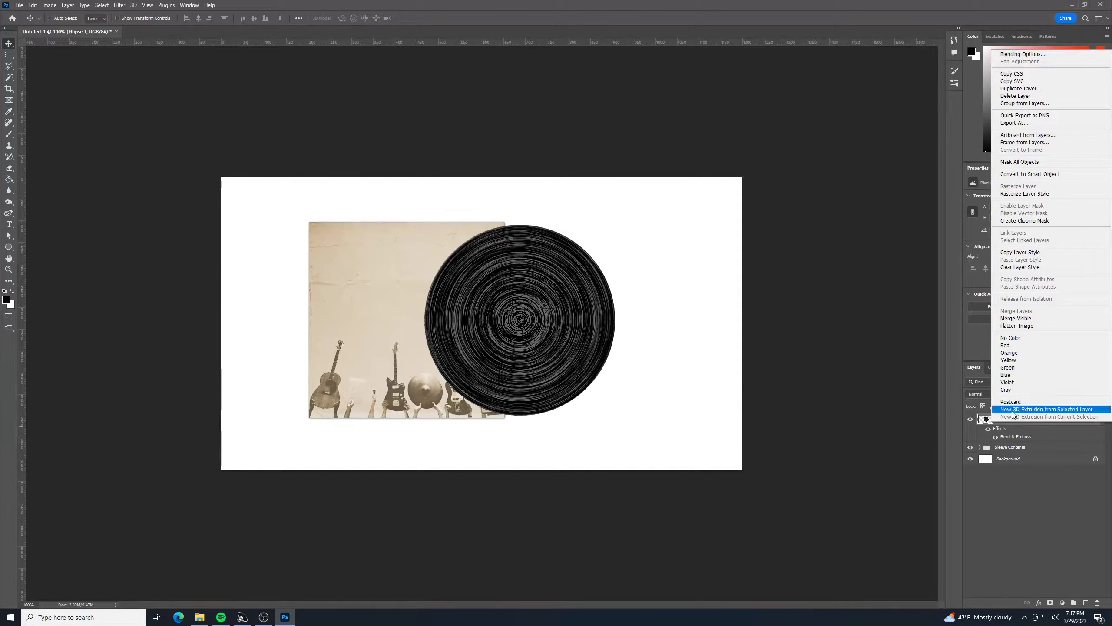
{"action": "left_click", "coordinate": [1028, 174]}
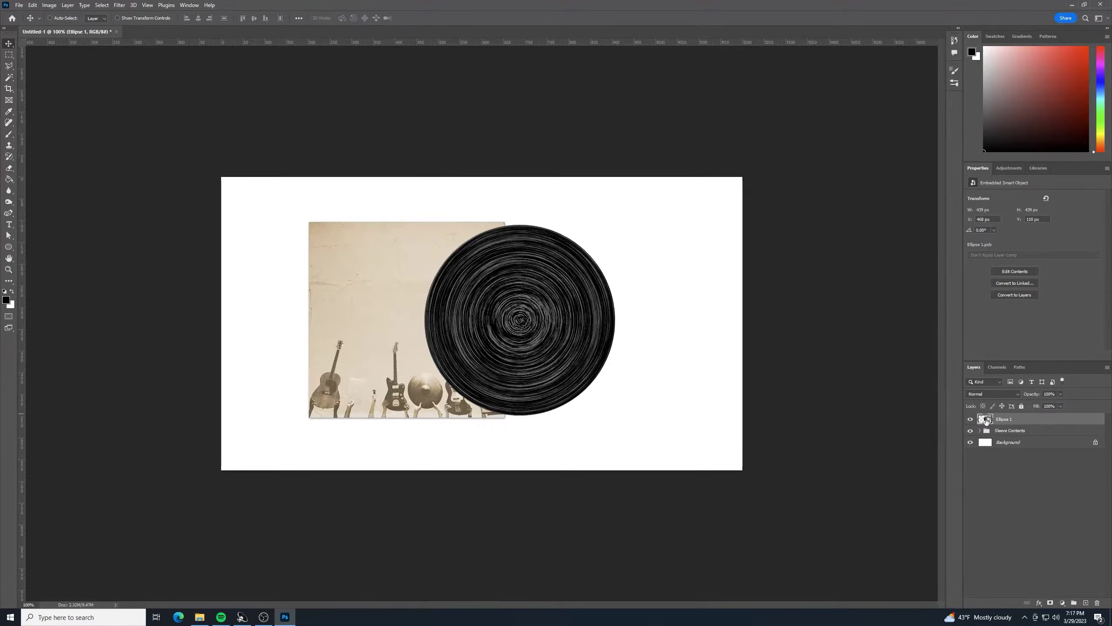
Add a Gradient Overlay to the Ellipse 1 smart object and raise the overlay's opacity to 100%.
{"action": "double_click", "coordinate": [1016, 421]}
{"action": "left_click_drag", "start_coordinate": [768, 141], "coordinate": [841, 154]}
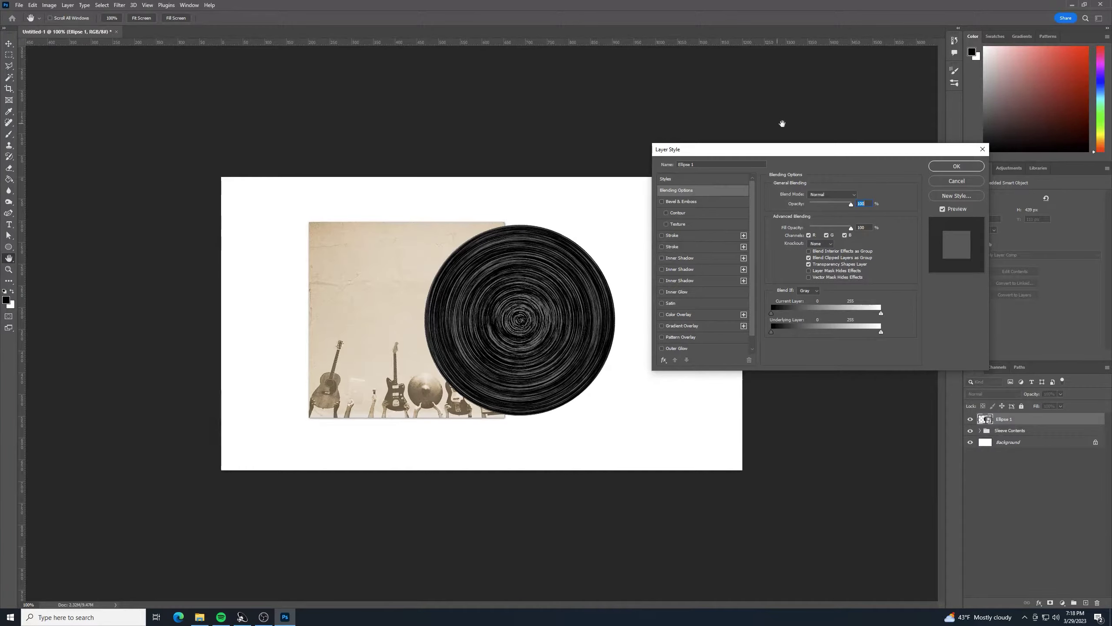
{"action": "left_click", "coordinate": [681, 325]}
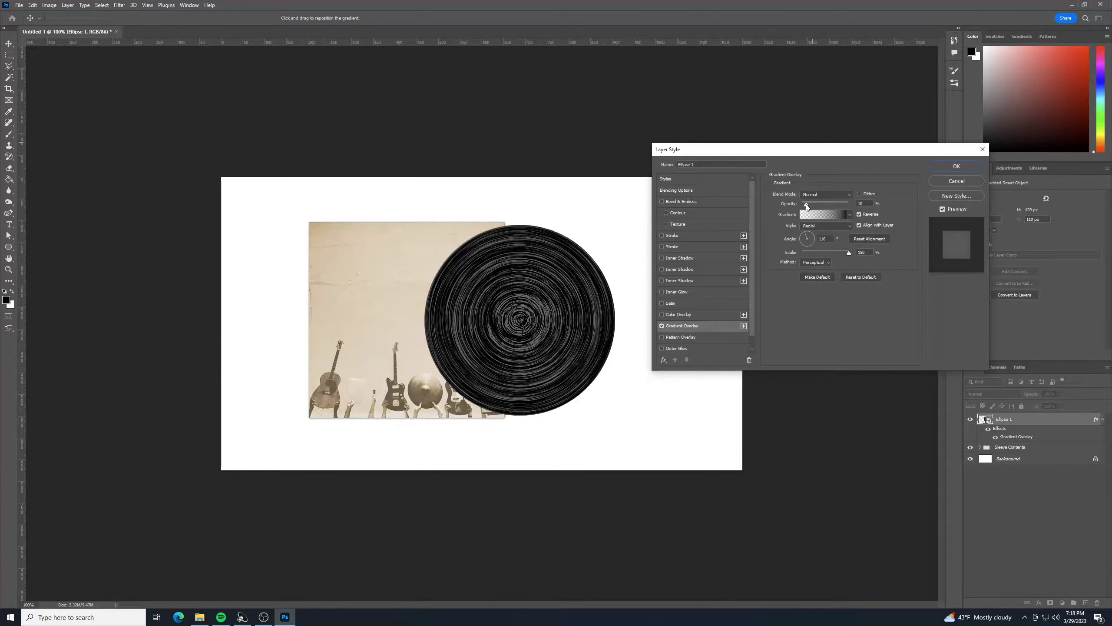
{"action": "left_click_drag", "start_coordinate": [807, 205], "coordinate": [867, 205]}
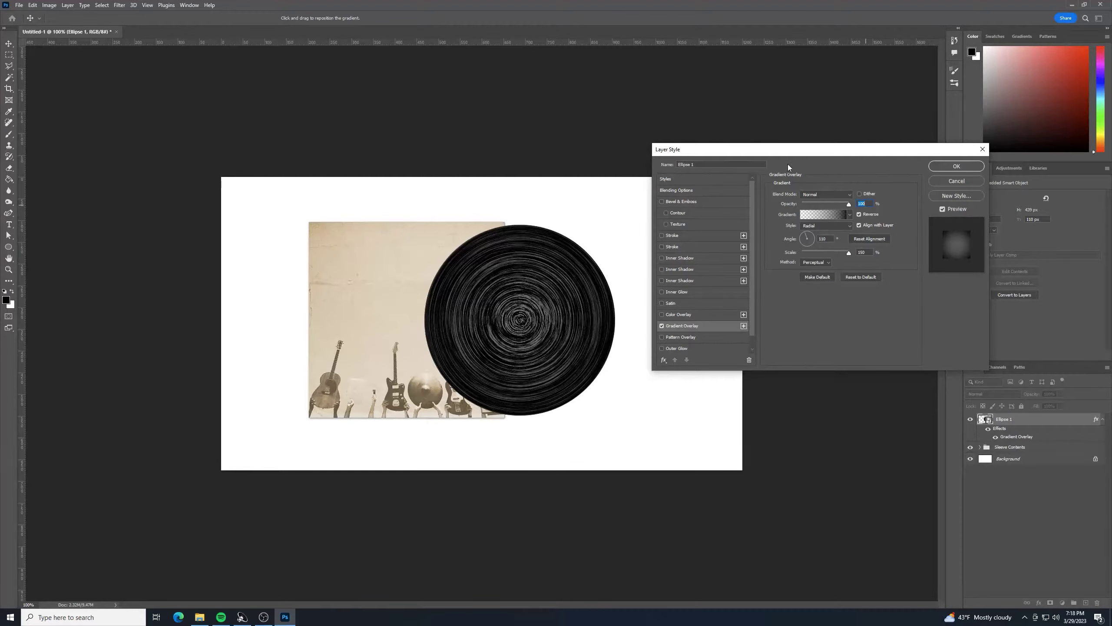
Save the overlay's black-to-transparent gradient as a new preset named Record Reflection.
{"action": "left_click", "coordinate": [850, 216]}
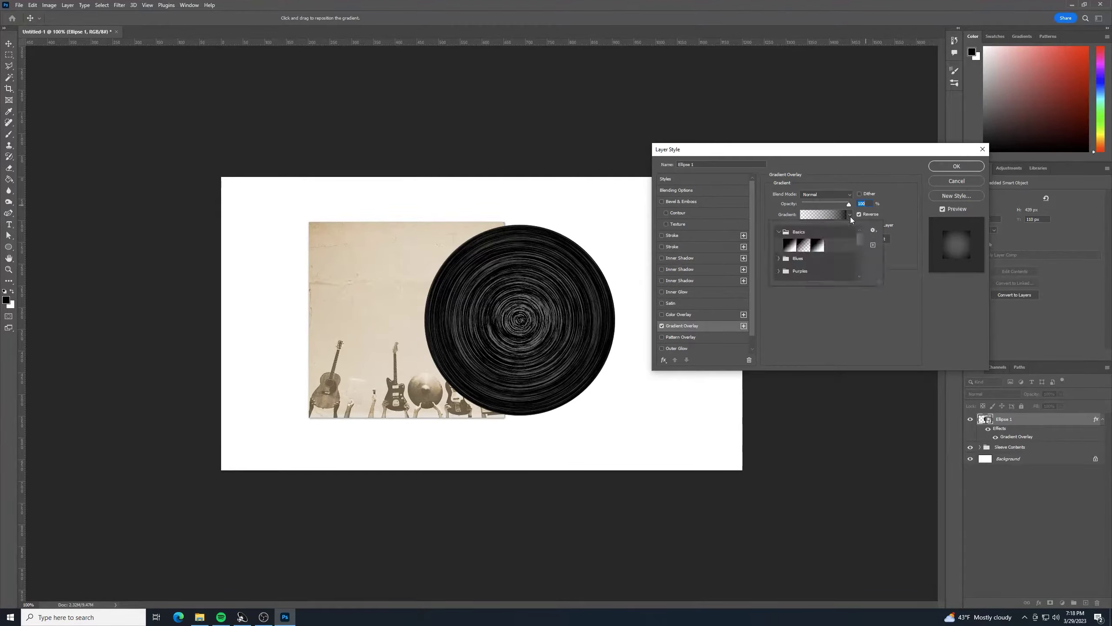
{"action": "left_click", "coordinate": [873, 244]}
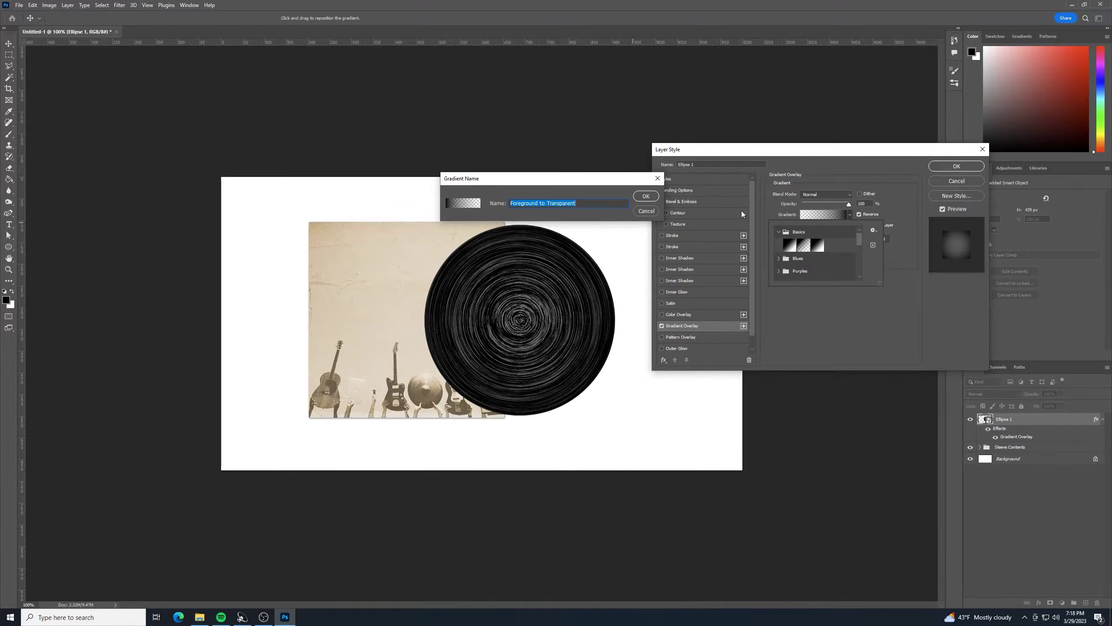
{"action": "type", "text": "Record Reflection"}
{"action": "left_click", "coordinate": [646, 196]}
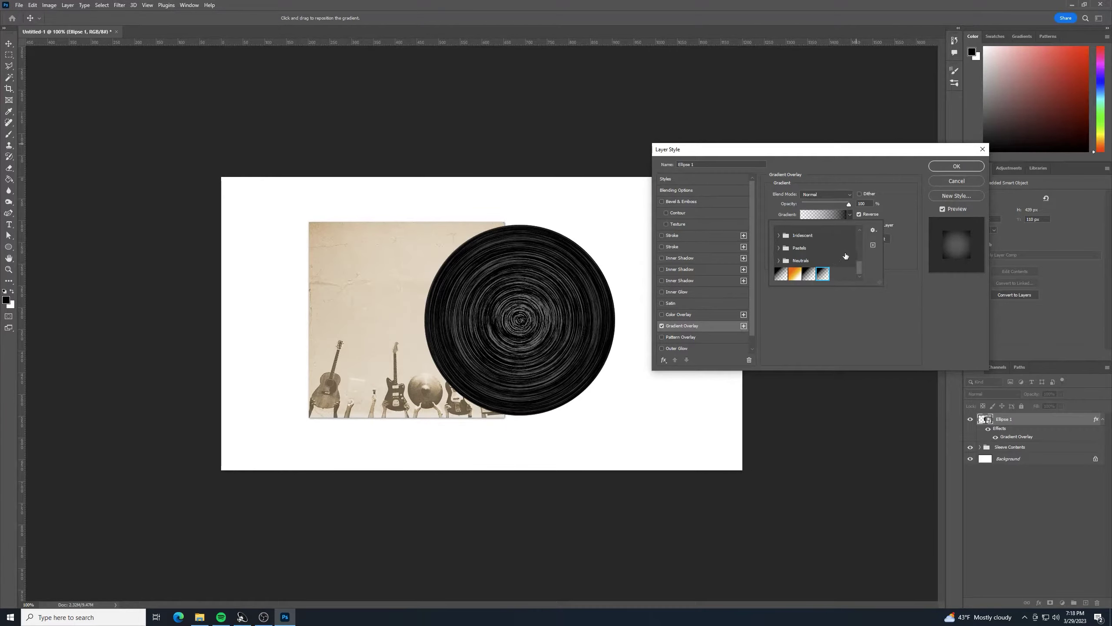
{"action": "scroll", "coordinate": [823, 258], "scroll_direction": "up", "scroll_amount": 5}
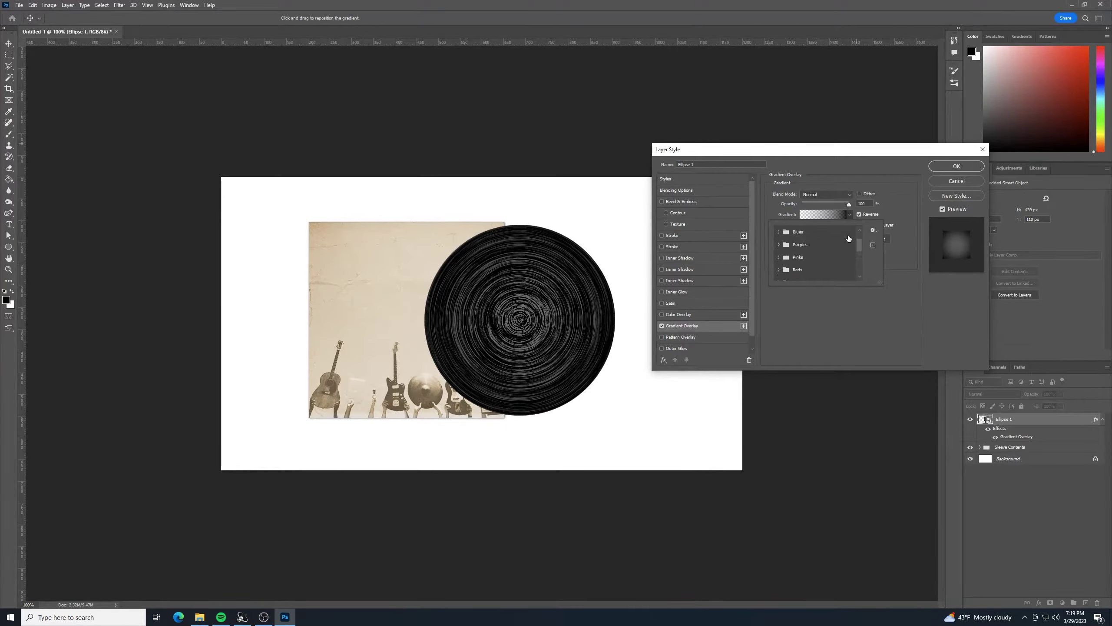
{"action": "scroll", "coordinate": [856, 239], "scroll_direction": "down", "scroll_amount": 5}
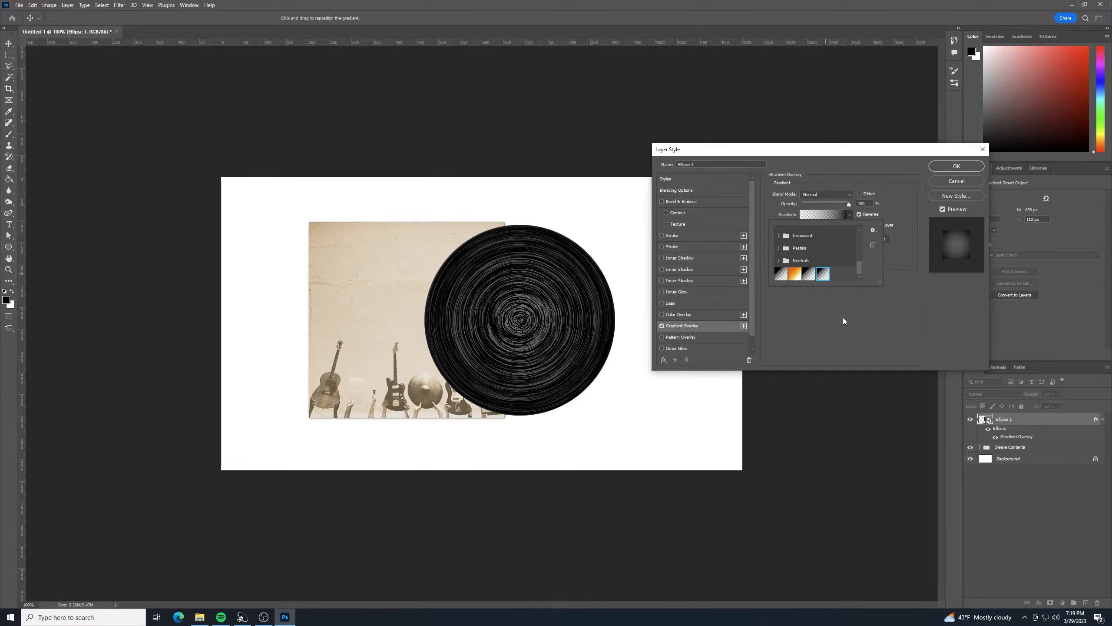
{"action": "left_click", "coordinate": [873, 340]}
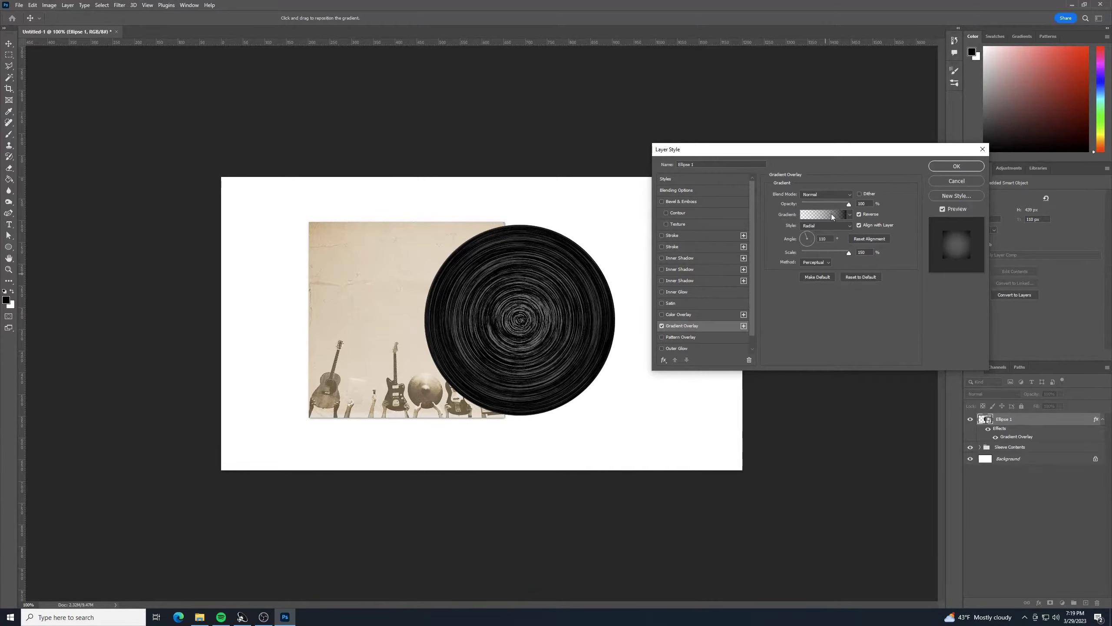
Add a black colour stop at location 50% to the Record Reflection gradient.
{"action": "left_click", "coordinate": [817, 215]}
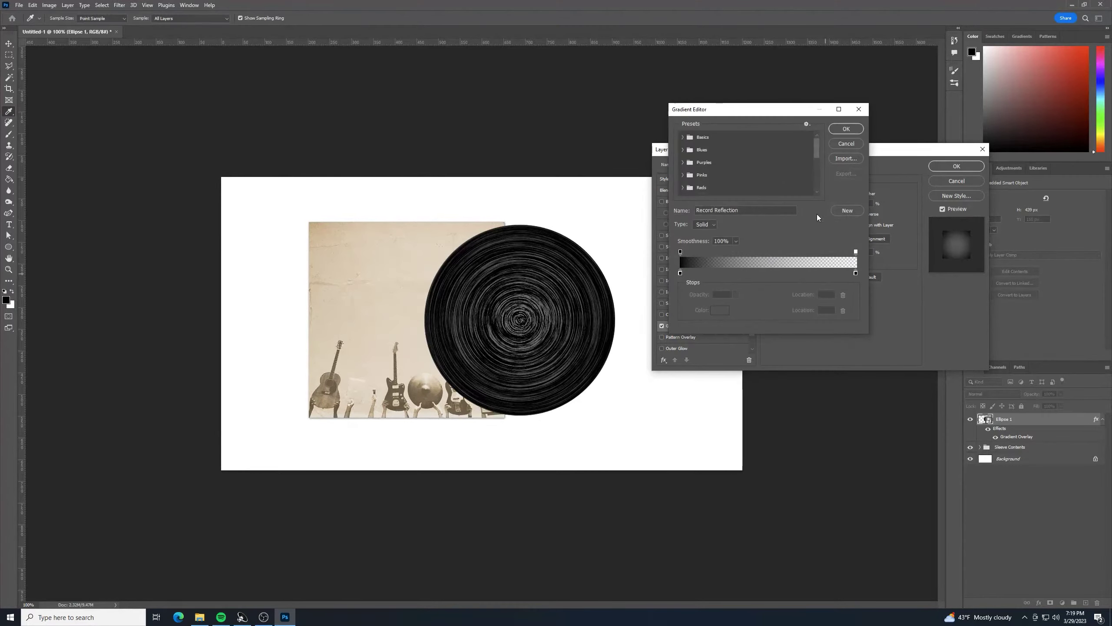
{"action": "left_click_drag", "start_coordinate": [730, 108], "coordinate": [701, 141]}
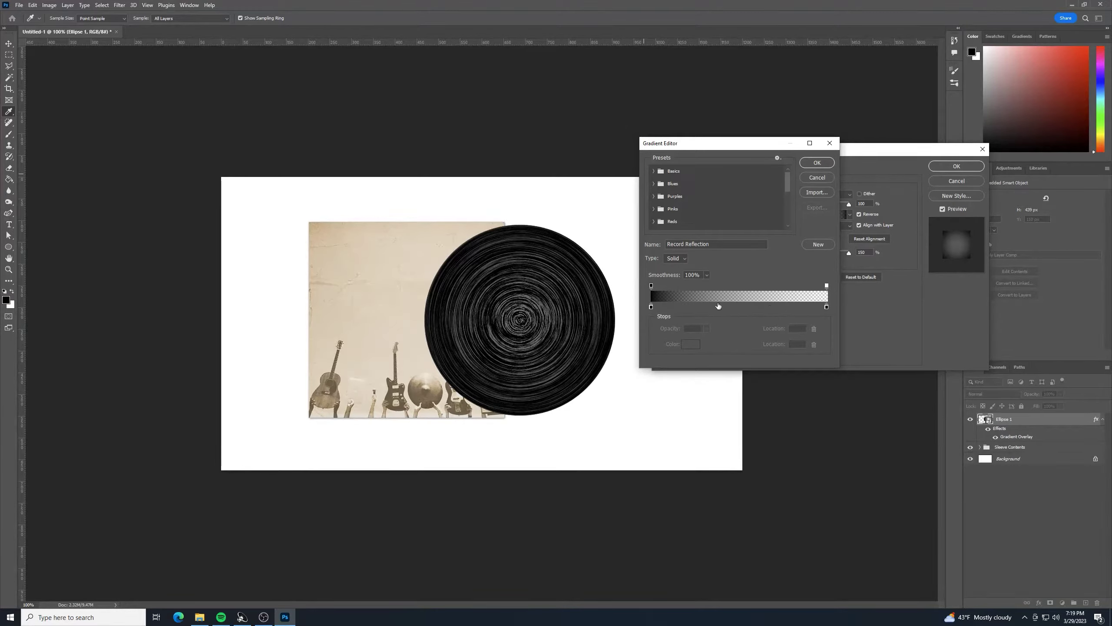
{"action": "left_click", "coordinate": [743, 307]}
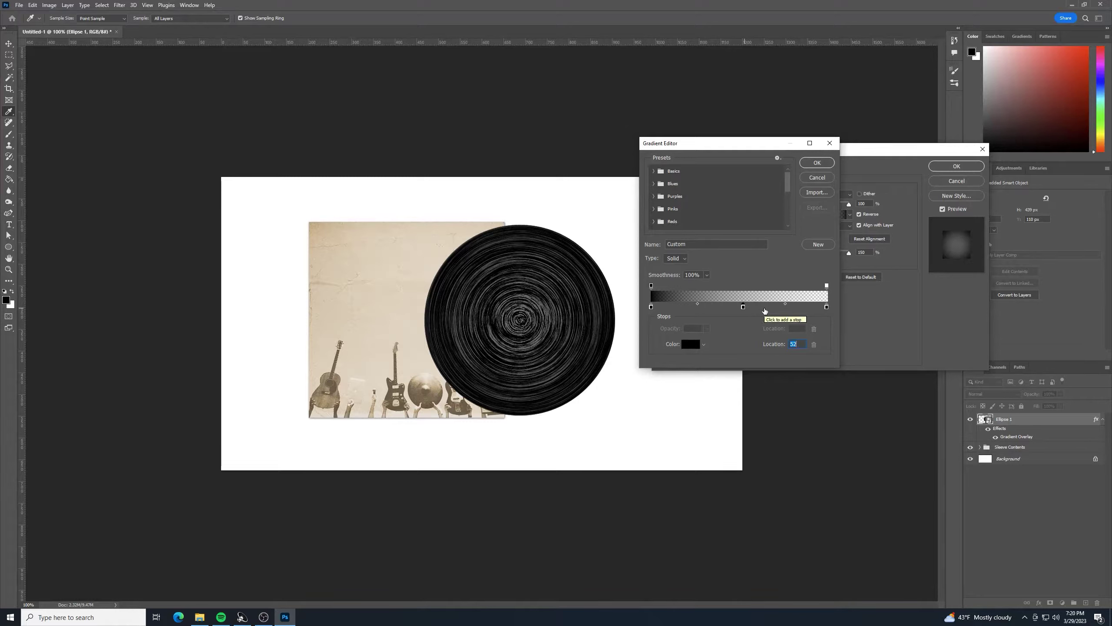
{"action": "type", "text": "50"}
{"action": "key", "text": "Return"}
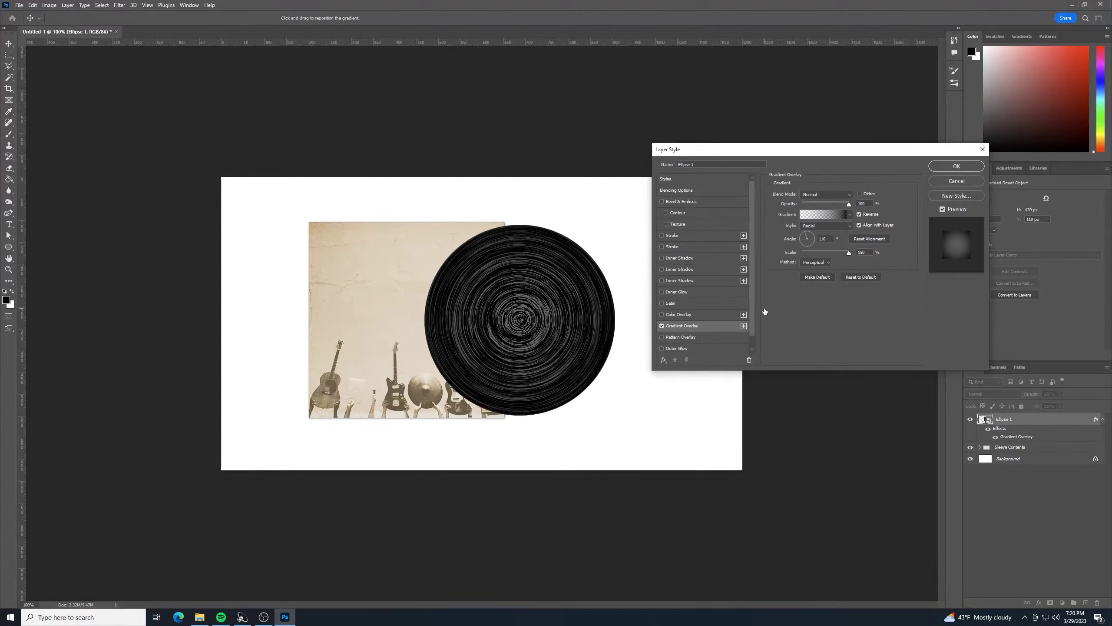
Add four more black colour stops to the overlay gradient, two on each side of the middle stop, and space them evenly, the first at 17%.
{"action": "left_click", "coordinate": [815, 213]}
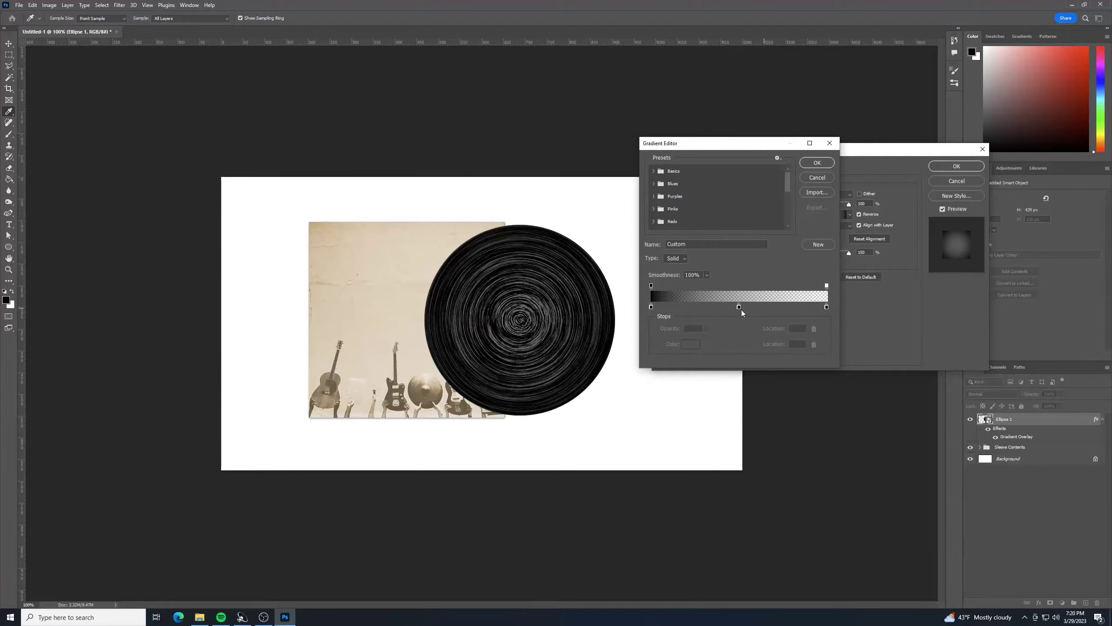
{"action": "left_click", "coordinate": [677, 307]}
{"action": "left_click", "coordinate": [704, 308]}
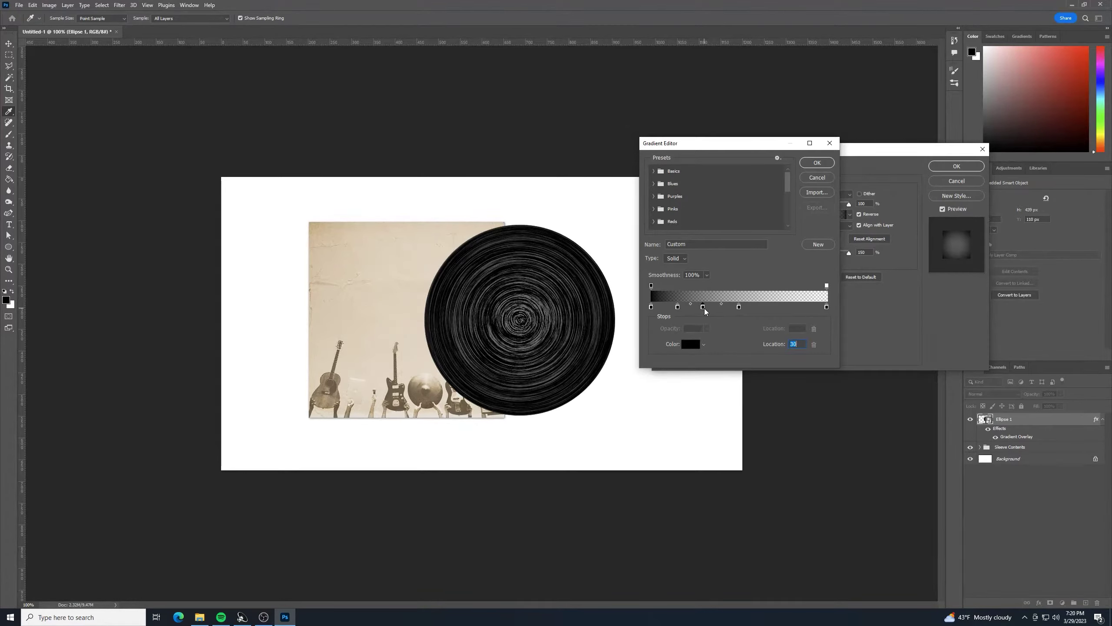
{"action": "left_click", "coordinate": [770, 308]}
{"action": "left_click", "coordinate": [799, 307]}
{"action": "left_click_drag", "start_coordinate": [703, 308], "coordinate": [709, 309]}
{"action": "left_click", "coordinate": [769, 307]}
{"action": "left_click", "coordinate": [678, 308]}
{"action": "left_click_drag", "start_coordinate": [677, 309], "coordinate": [712, 311]}
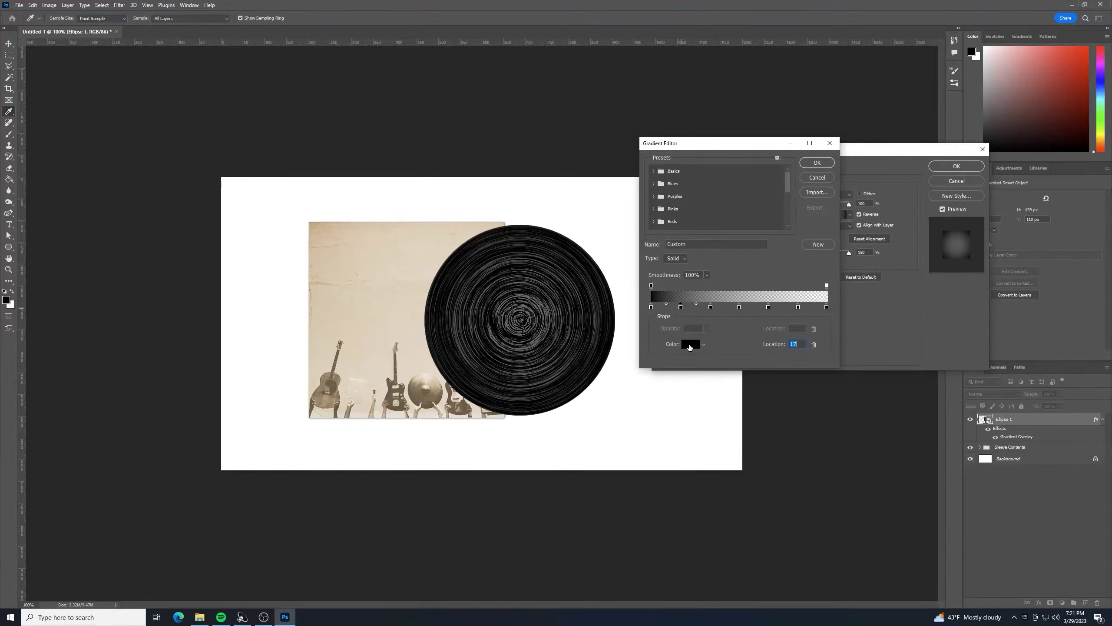
Change the colour of the gradient stop at location 17% to white.
{"action": "left_click", "coordinate": [689, 346]}
{"action": "left_click_drag", "start_coordinate": [240, 171], "coordinate": [168, 64]}
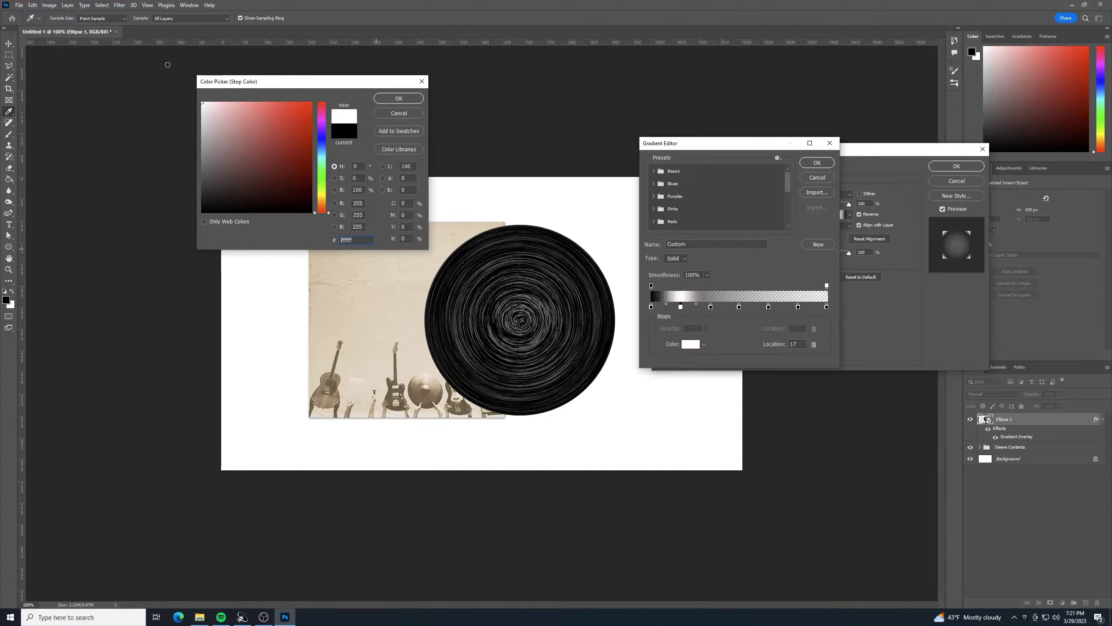
{"action": "left_click", "coordinate": [387, 98]}
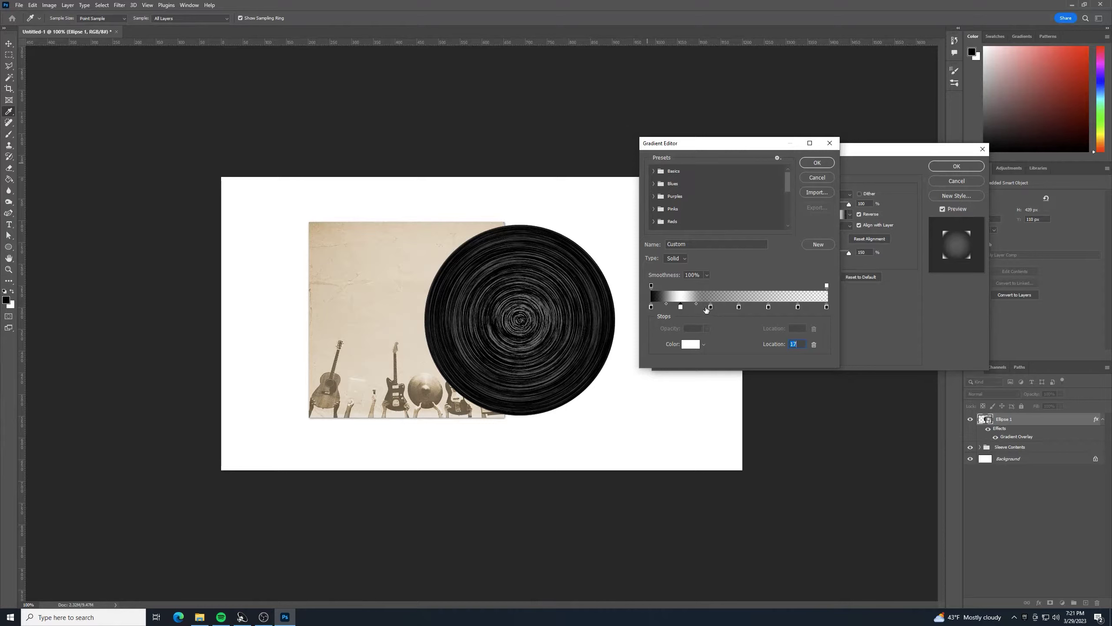
Change the colour of the gradient stops at locations 50% and 83% to white.
{"action": "left_click", "coordinate": [738, 307]}
{"action": "left_click", "coordinate": [696, 344]}
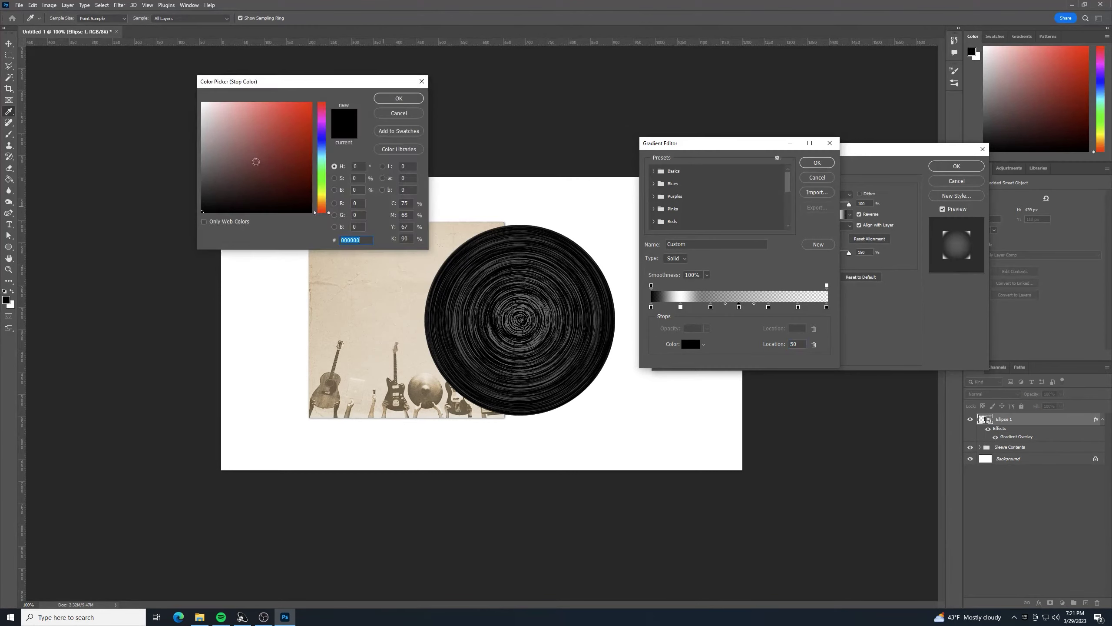
{"action": "left_click", "coordinate": [203, 103]}
{"action": "left_click", "coordinate": [376, 100]}
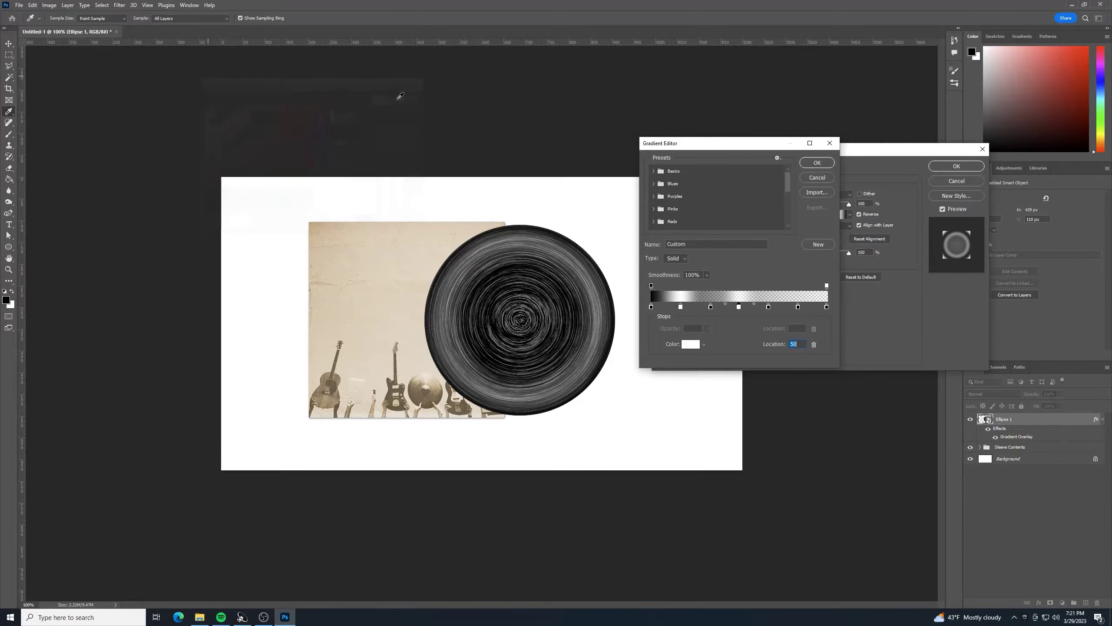
{"action": "left_click", "coordinate": [798, 307]}
{"action": "left_click", "coordinate": [690, 344]}
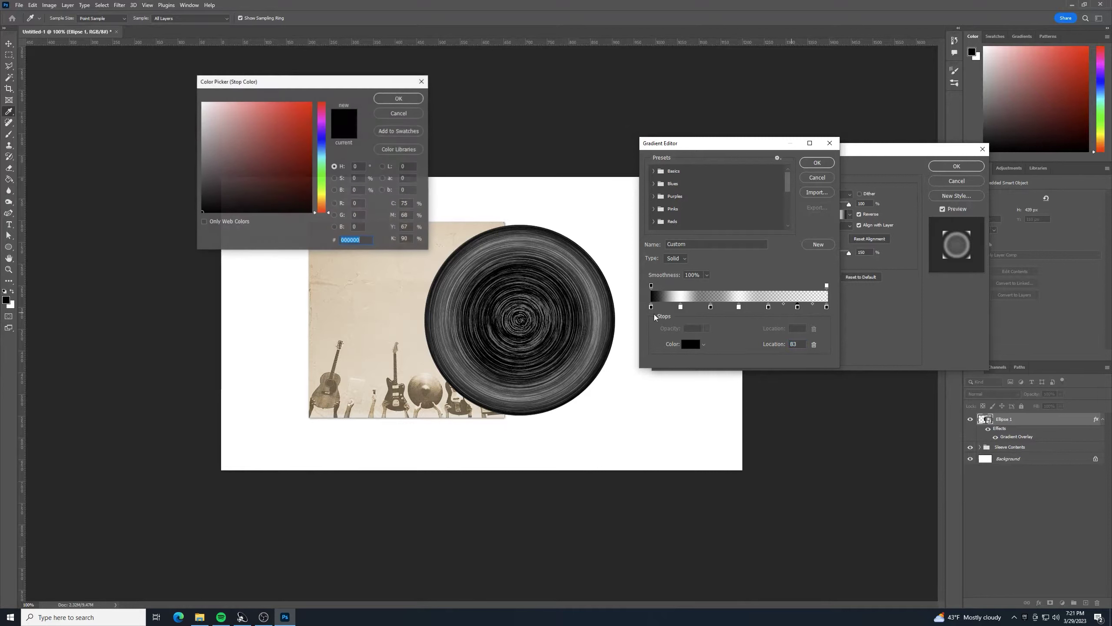
{"action": "left_click", "coordinate": [202, 103]}
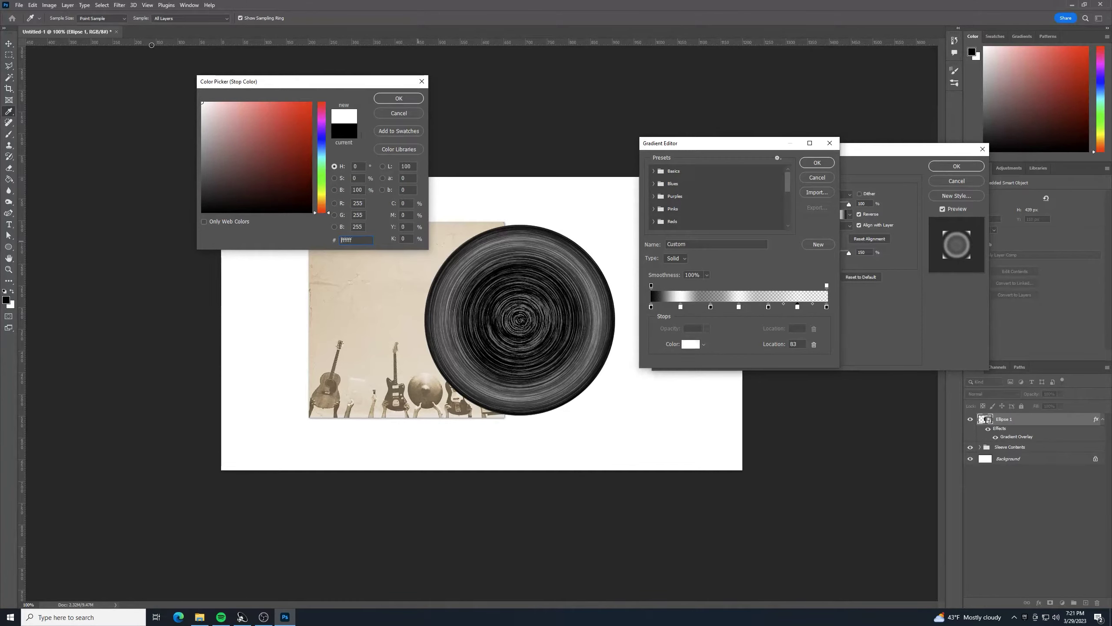
{"action": "left_click", "coordinate": [403, 99]}
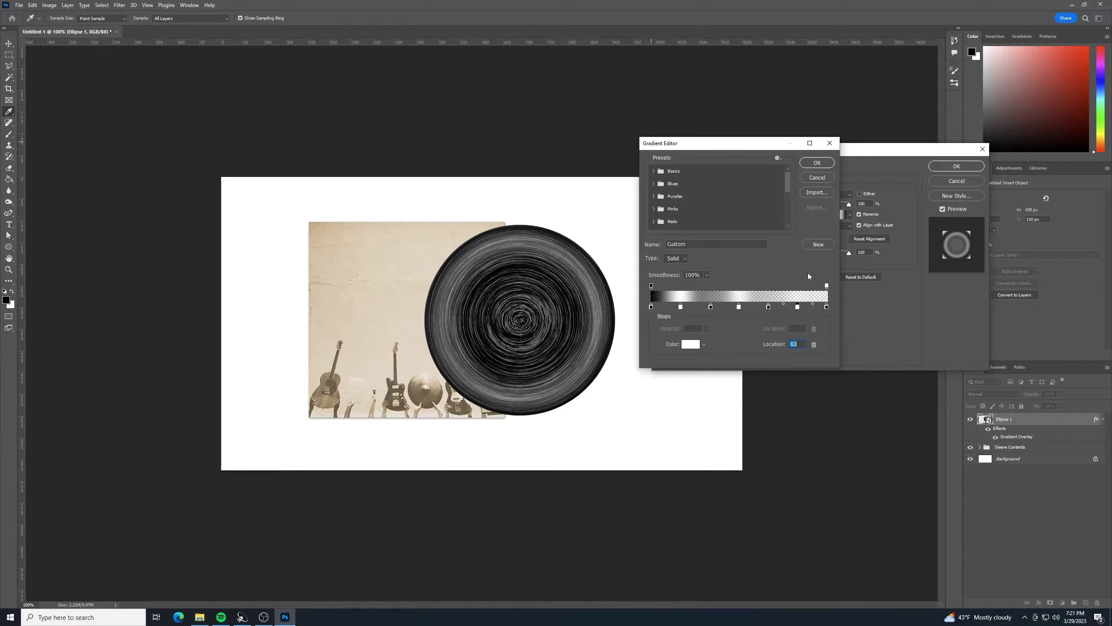
Set the gradient's end opacity stop at location 100% to 100% opacity and apply the edited gradient.
{"action": "left_click", "coordinate": [827, 286]}
{"action": "left_click_drag", "start_coordinate": [706, 340], "coordinate": [785, 333]}
{"action": "left_click", "coordinate": [772, 268]}
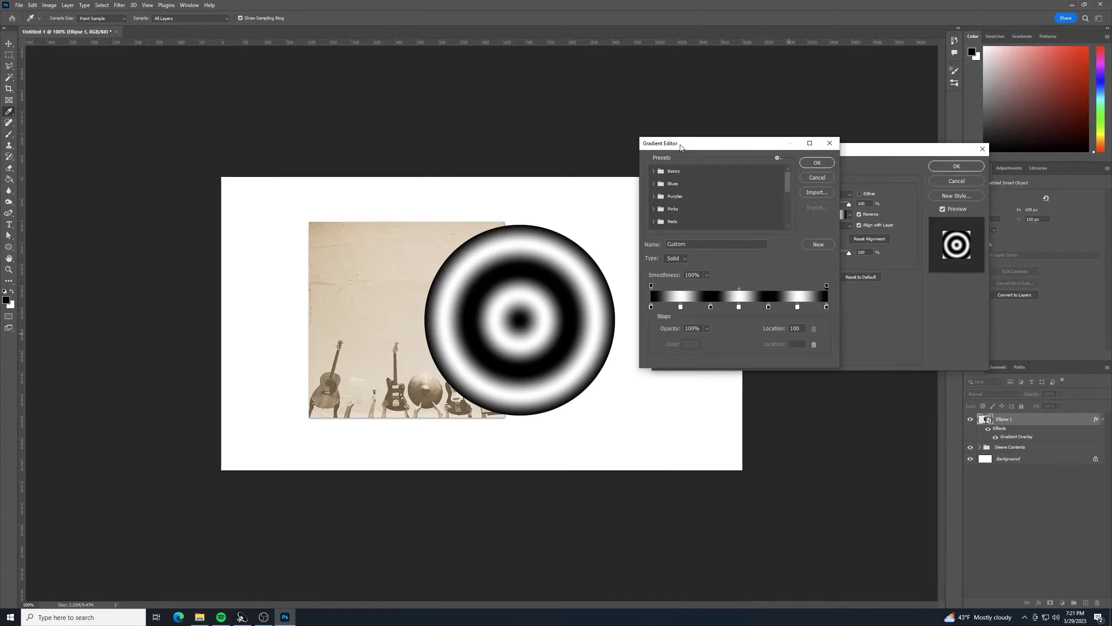
{"action": "left_click", "coordinate": [816, 163]}
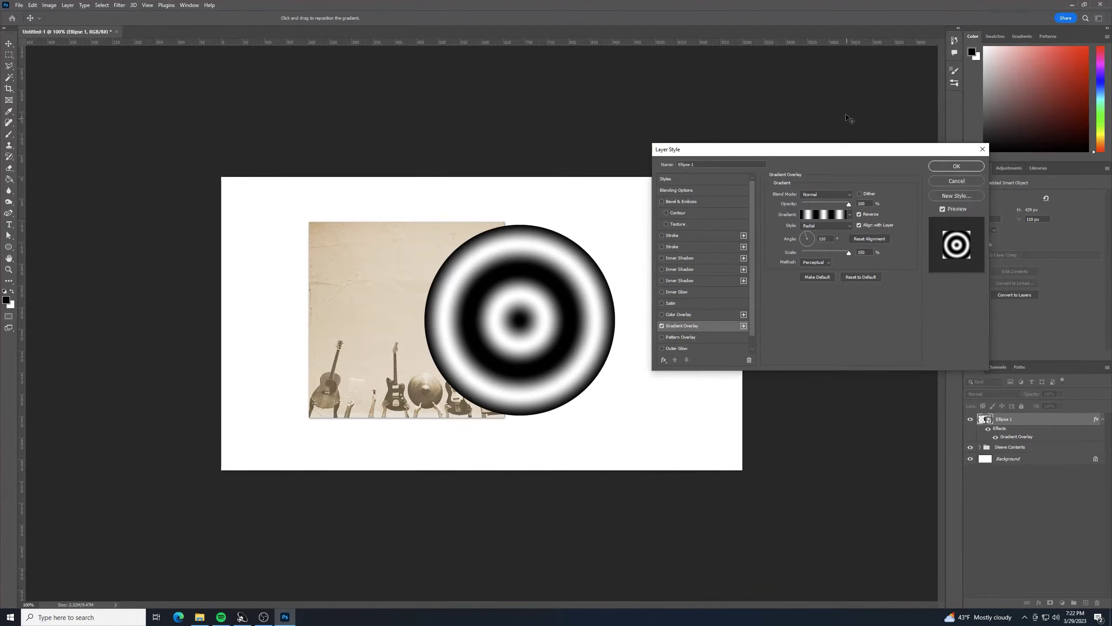
Set the gradient overlay's blend mode to Lighten and its opacity to 50%.
{"action": "left_click", "coordinate": [849, 194]}
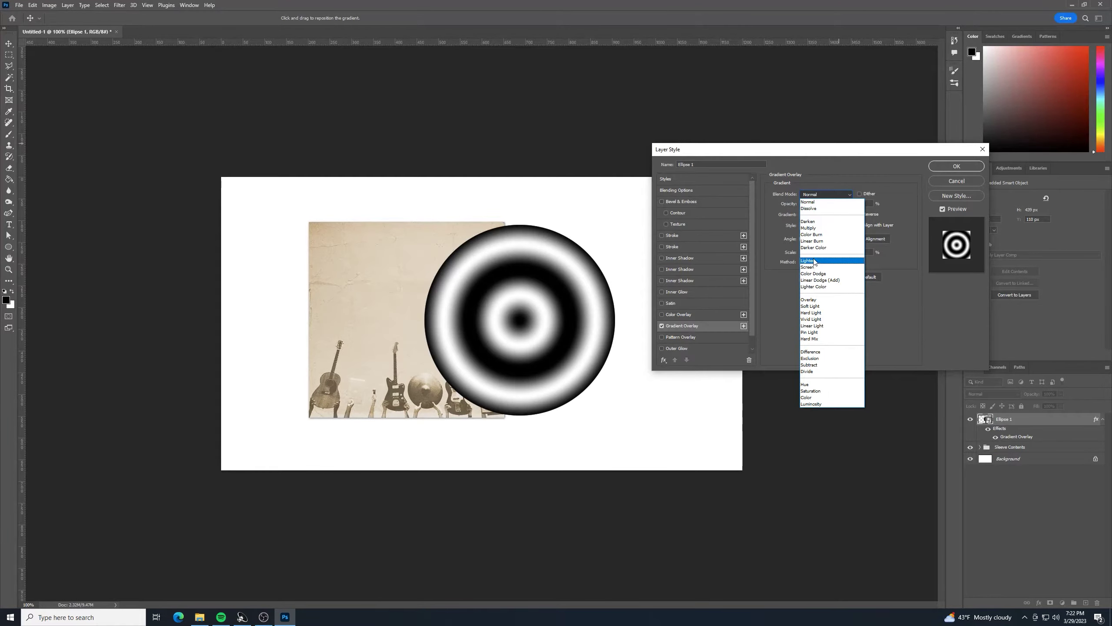
{"action": "left_click", "coordinate": [814, 261]}
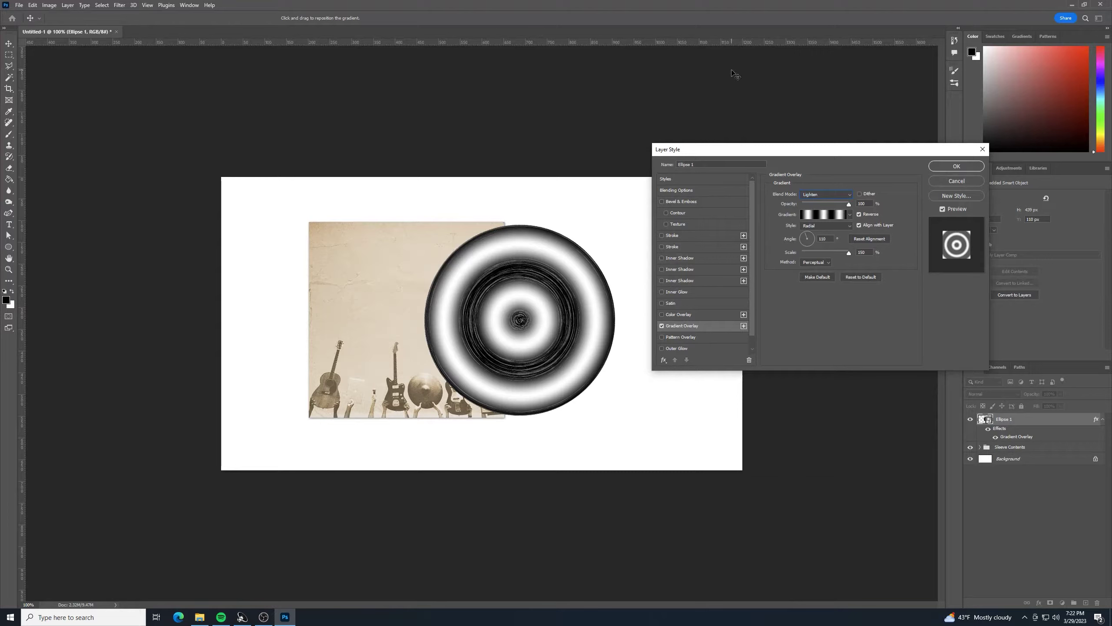
{"action": "double_click", "coordinate": [870, 205]}
{"action": "type", "text": "50"}
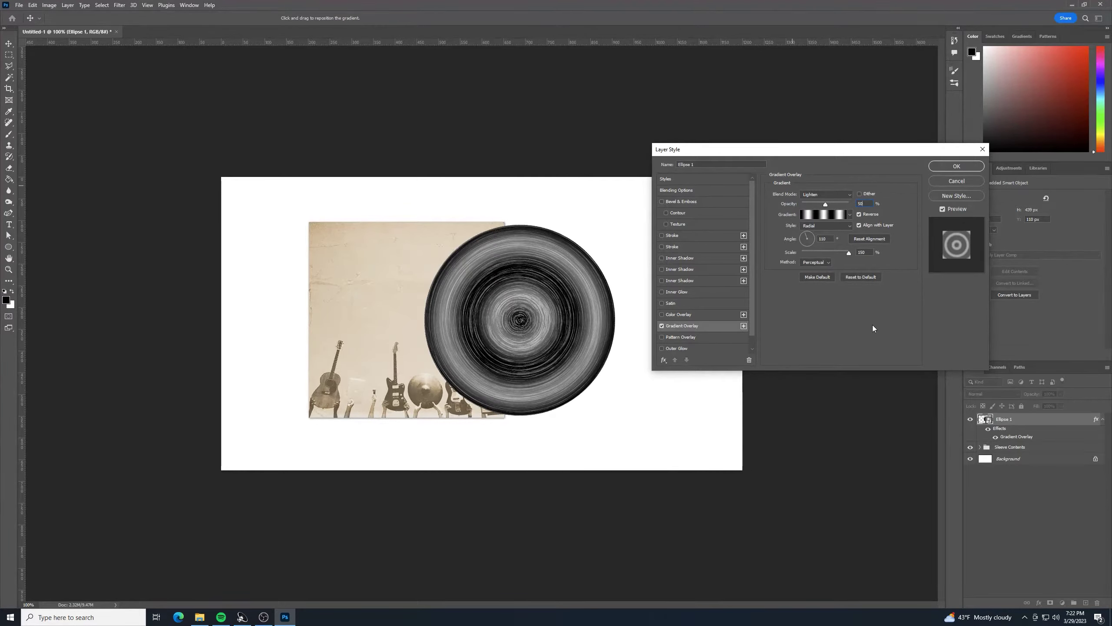
Try the Reflected style for the gradient overlay, and set the style to Angle.
{"action": "left_click", "coordinate": [849, 225]}
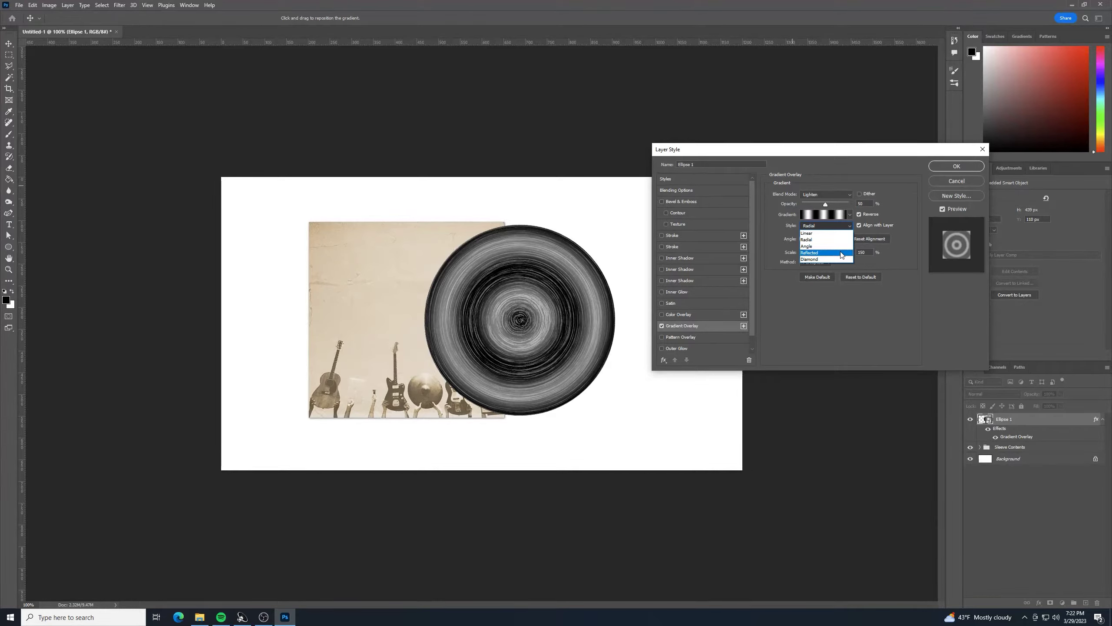
{"action": "left_click", "coordinate": [840, 253]}
{"action": "left_click", "coordinate": [848, 226]}
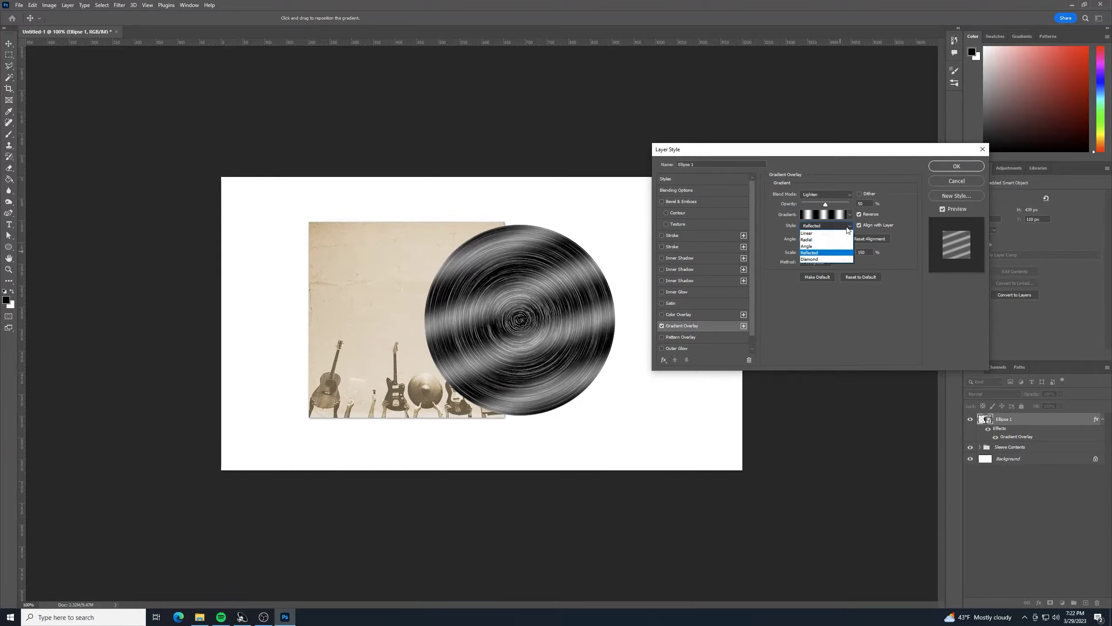
{"action": "left_click", "coordinate": [843, 246]}
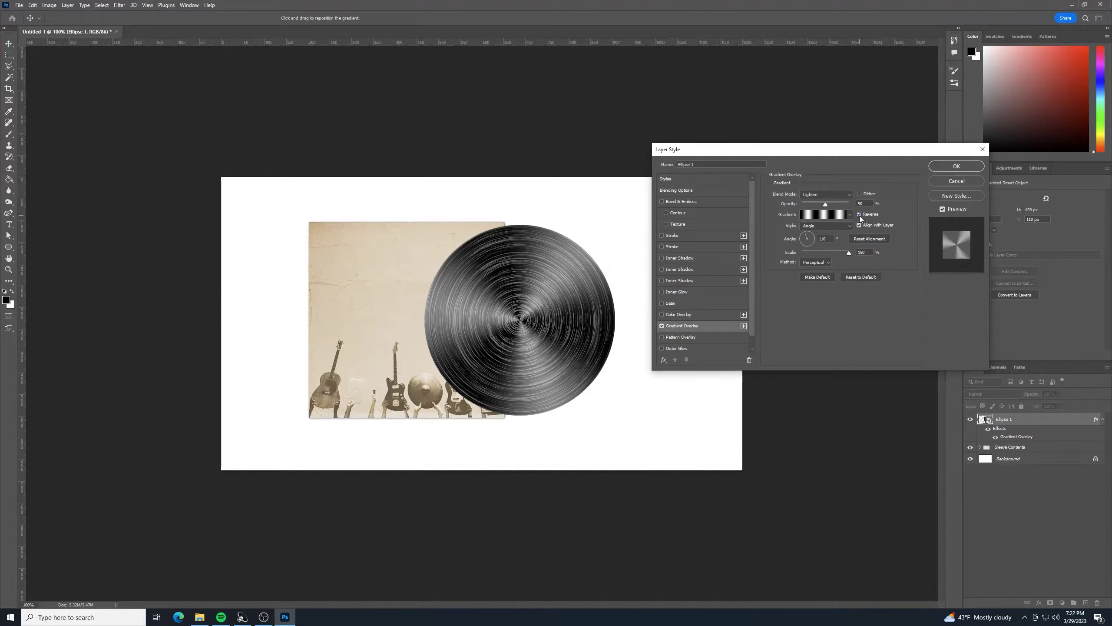
Turn off Reverse for the gradient overlay and reposition the gradient so its centre sits on the middle of the record.
{"action": "left_click_drag", "start_coordinate": [507, 309], "coordinate": [519, 319]}
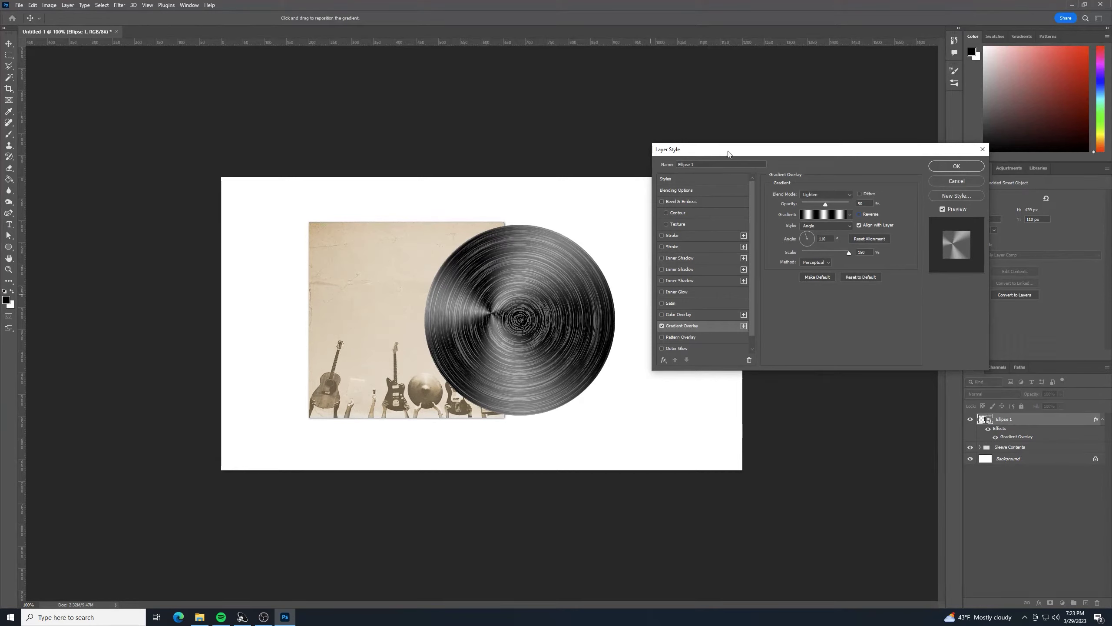
{"action": "left_click_drag", "start_coordinate": [728, 154], "coordinate": [736, 158]}
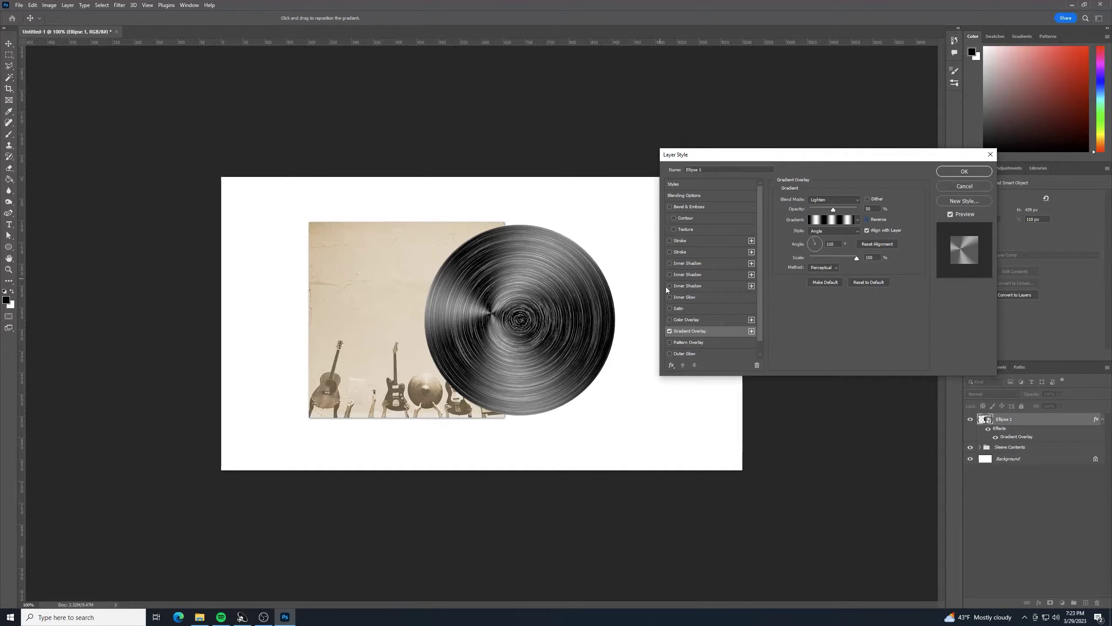
{"action": "left_click_drag", "start_coordinate": [493, 316], "coordinate": [521, 321]}
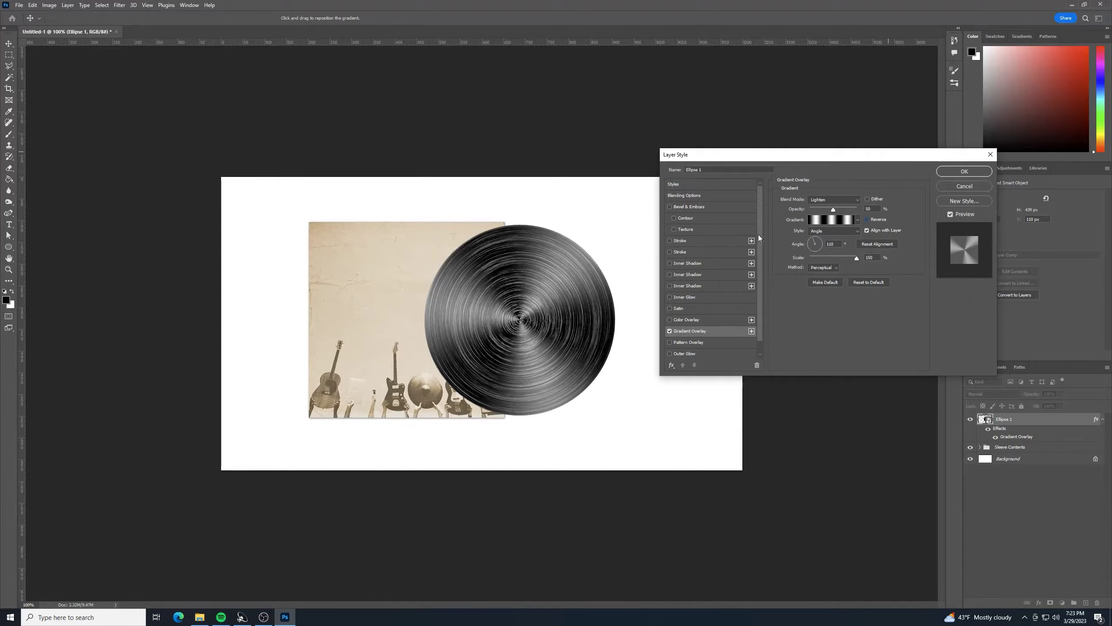
Add a drop shadow with a distance of 3 px to the record and apply the layer style.
{"action": "left_click_drag", "start_coordinate": [760, 231], "coordinate": [762, 261]}
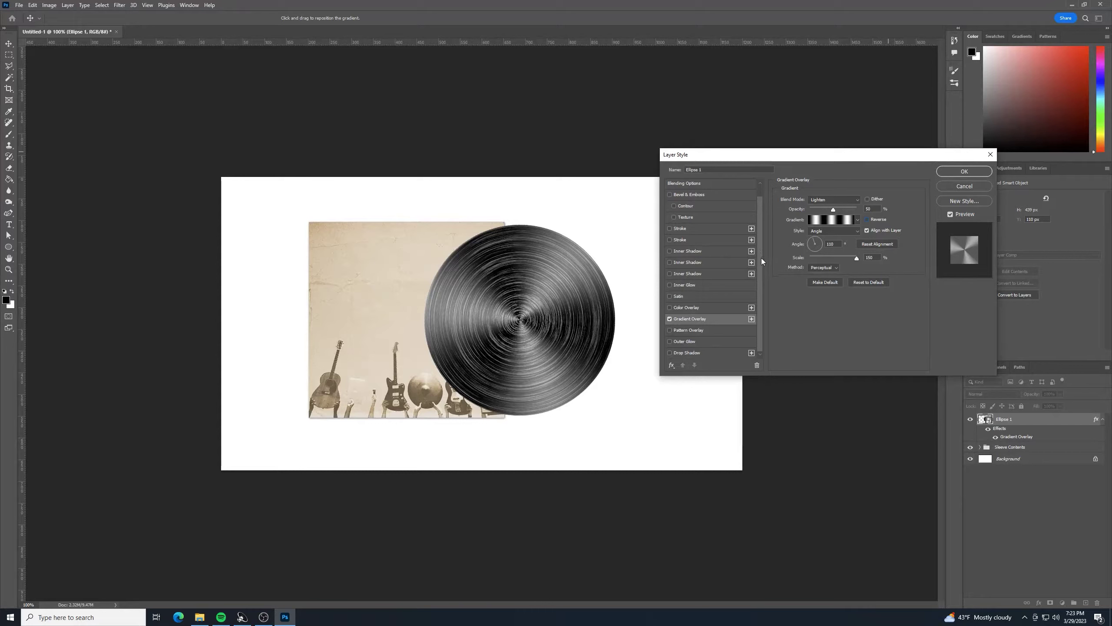
{"action": "left_click", "coordinate": [691, 353]}
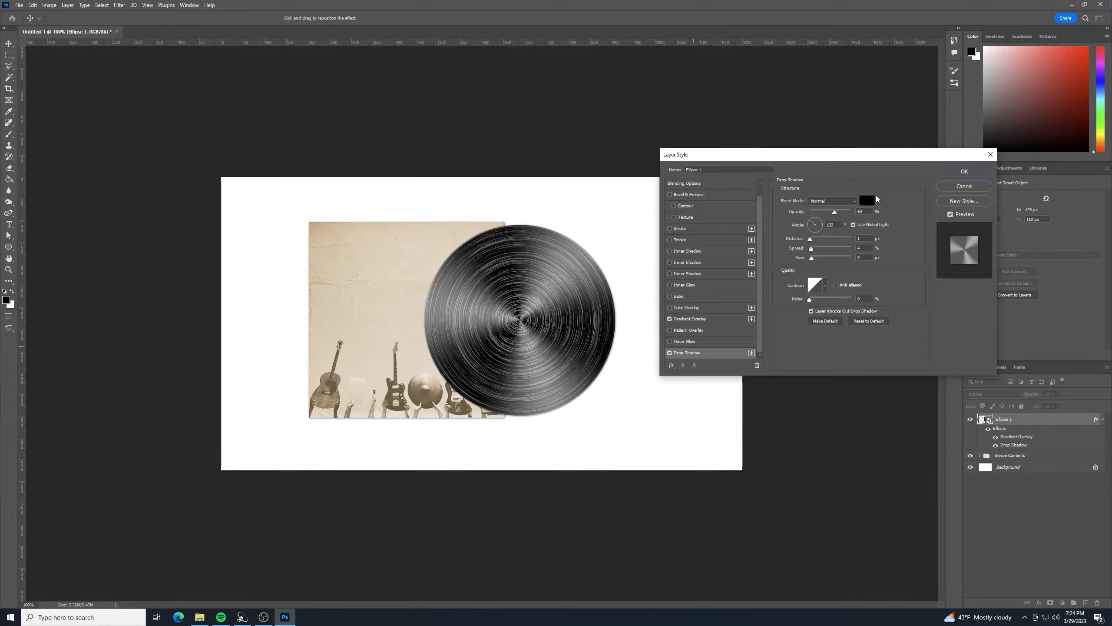
{"action": "left_click", "coordinate": [859, 239]}
{"action": "type", "text": "3"}
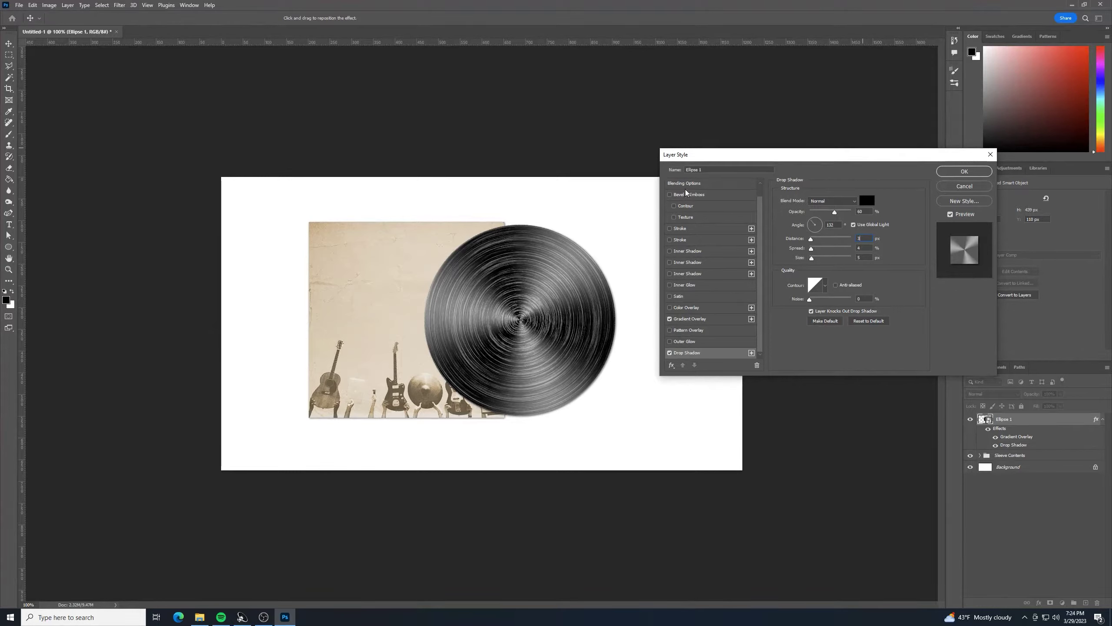
{"action": "left_click", "coordinate": [976, 173]}
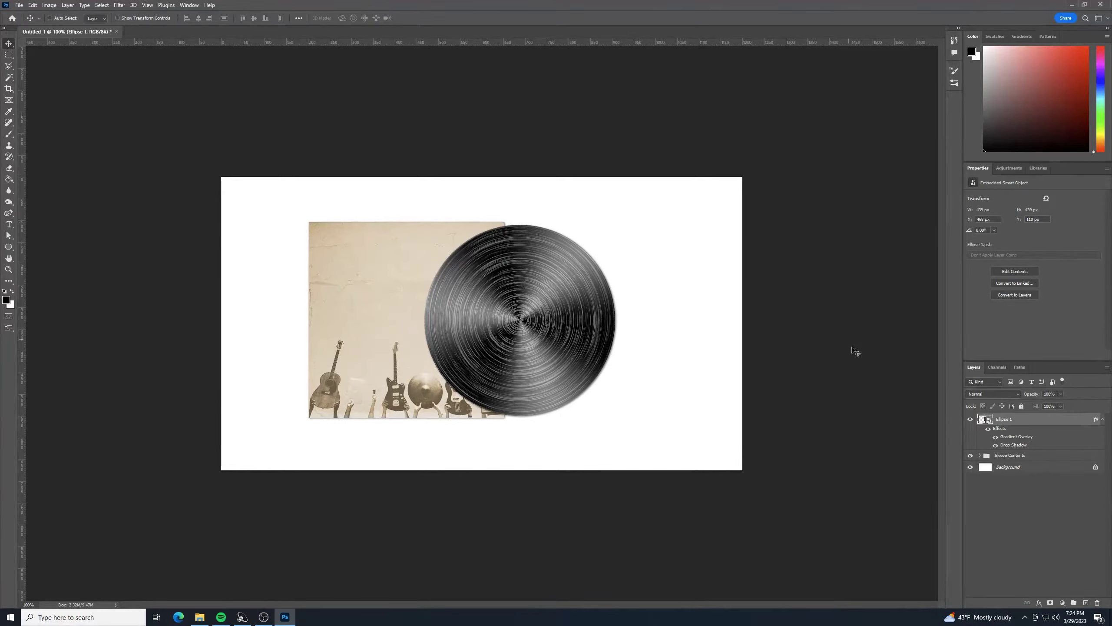
Rename the record's Ellipse 1 layer as Vinyl Shape.
{"action": "double_click", "coordinate": [1008, 419]}
{"action": "type", "text": "Vinyl Shape"}
{"action": "key", "text": "Return"}
On a new layer, draw a yellow circle about 116 px wide near the centre of the record.
{"action": "left_click", "coordinate": [1087, 602]}
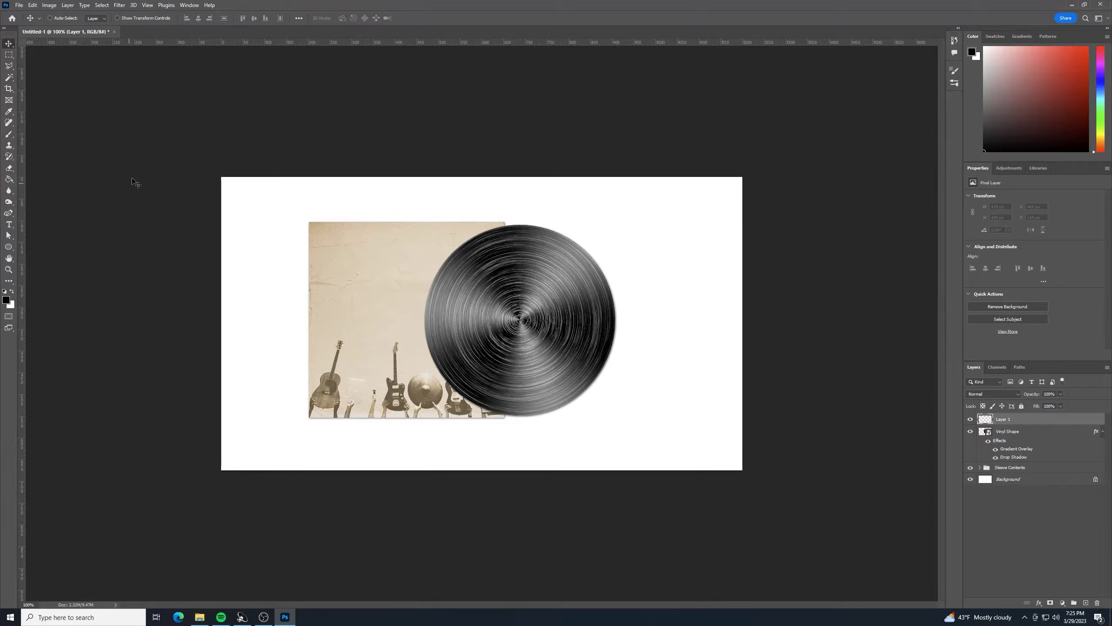
{"action": "left_click", "coordinate": [9, 248]}
{"action": "left_click", "coordinate": [96, 17]}
{"action": "left_click_drag", "start_coordinate": [500, 300], "coordinate": [549, 349], "text": "shift"}
Set the yellow circle's width and height to 135 px.
{"action": "type", "text": "13"}
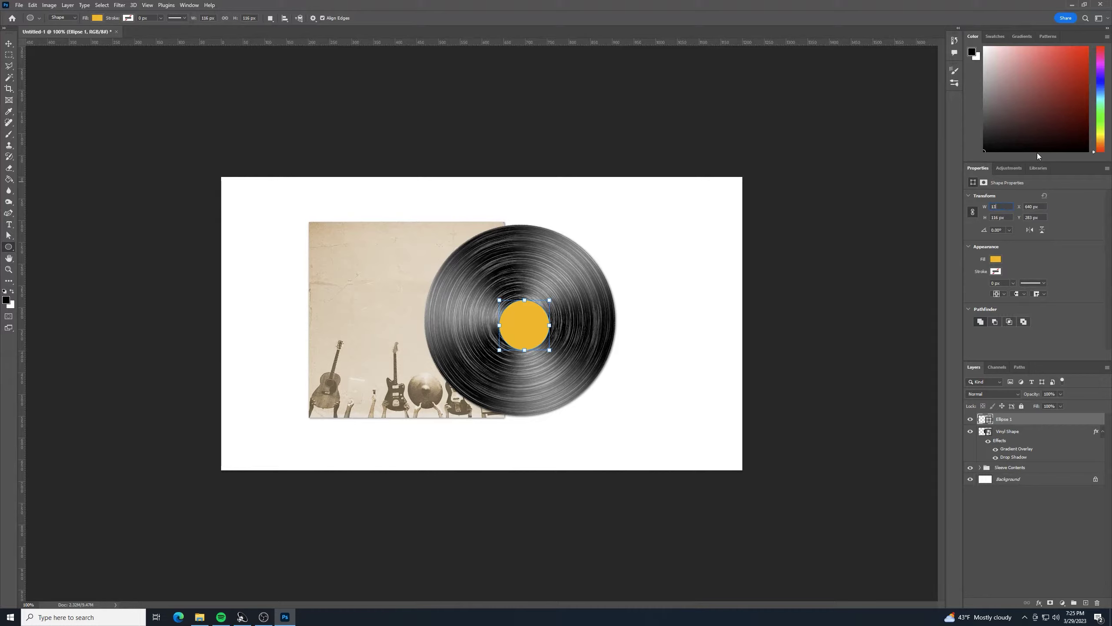
{"action": "type", "text": "5"}
{"action": "key", "text": "Tab"}
{"action": "type", "text": "13"}
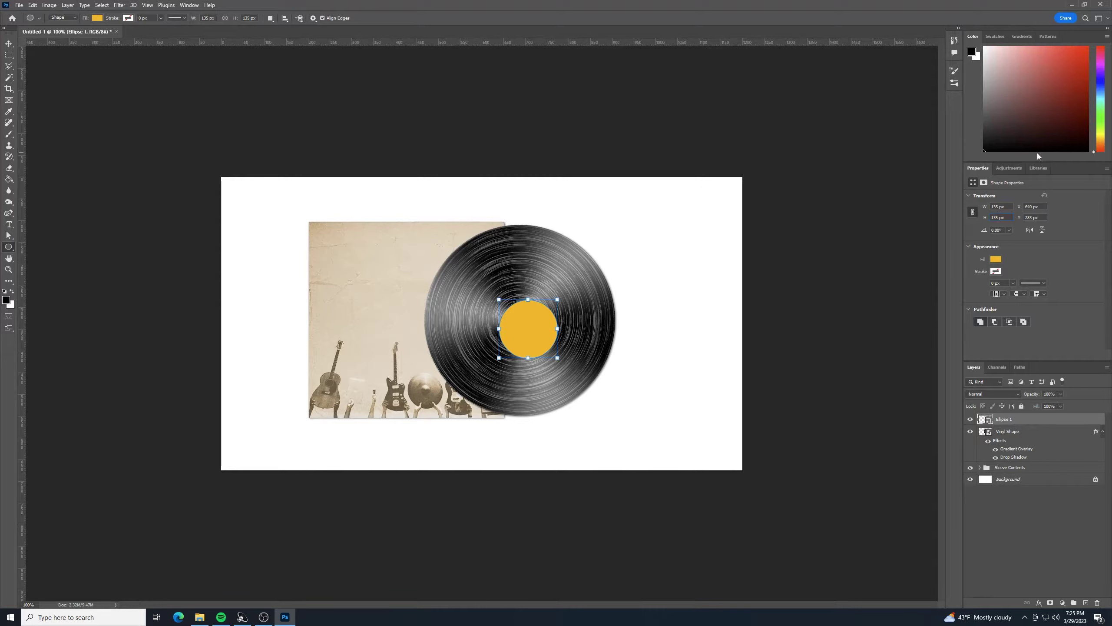
Align the yellow circle to the vertical and horizontal centres of a selection of the Vinyl Shape layer, and deselect.
{"action": "left_click", "coordinate": [9, 44]}
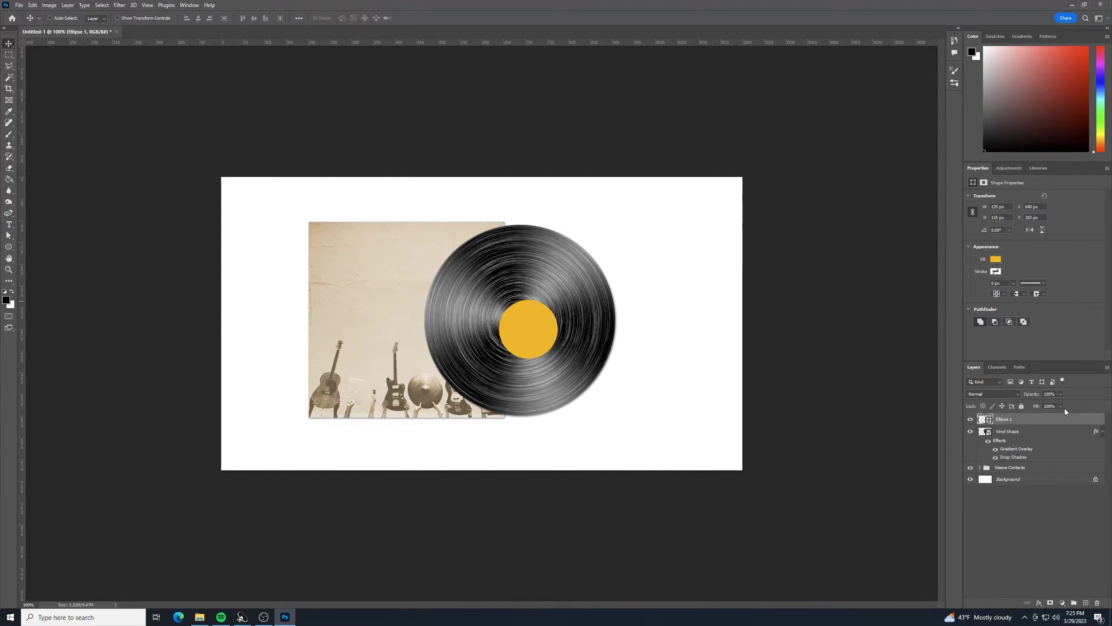
{"action": "left_click", "coordinate": [985, 432], "text": "ctrl"}
{"action": "left_click", "coordinate": [67, 5]}
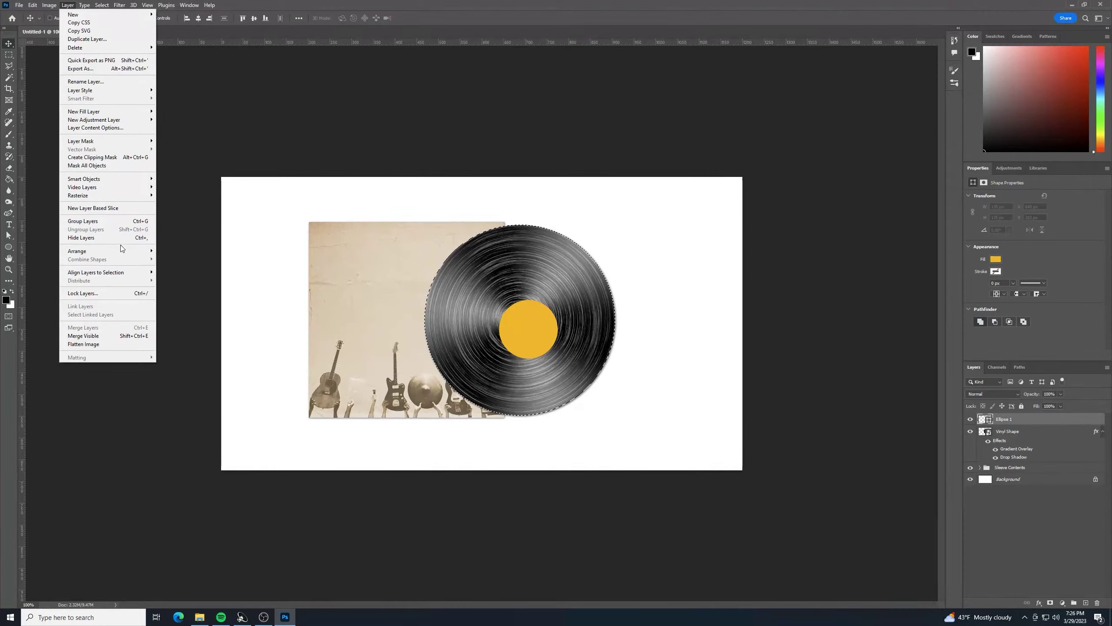
{"action": "mouse_move", "coordinate": [122, 272]}
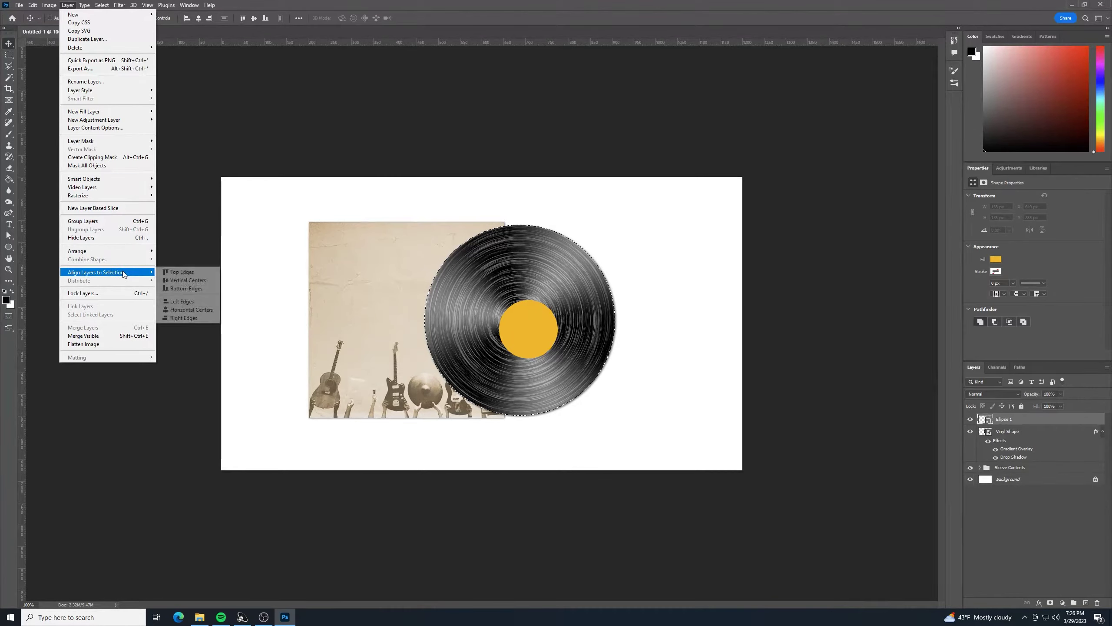
{"action": "left_click", "coordinate": [196, 282]}
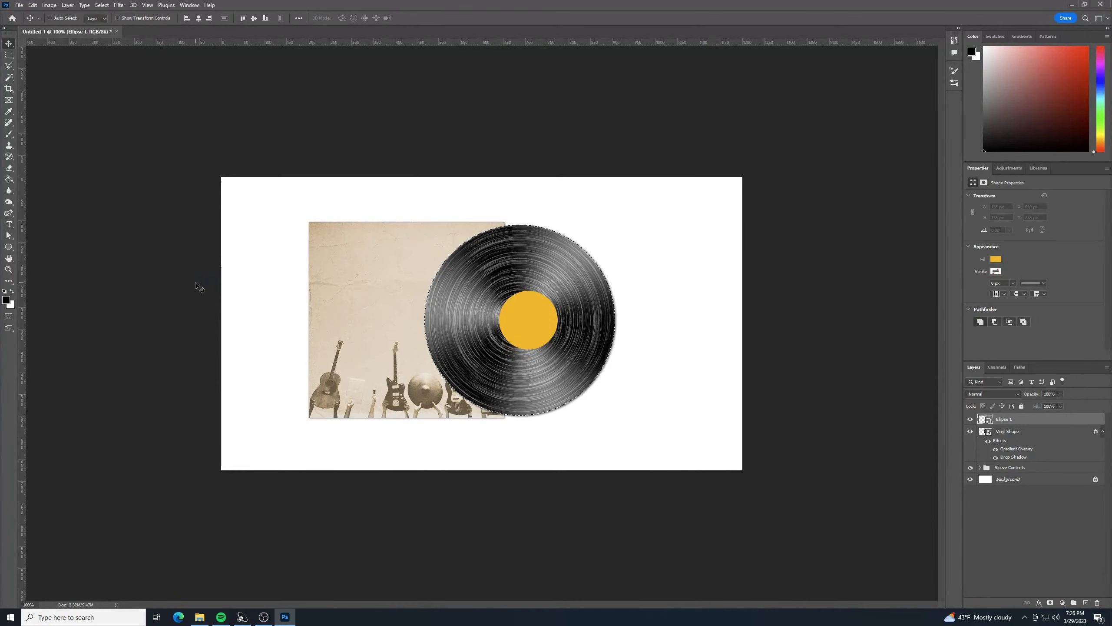
{"action": "left_click", "coordinate": [67, 5]}
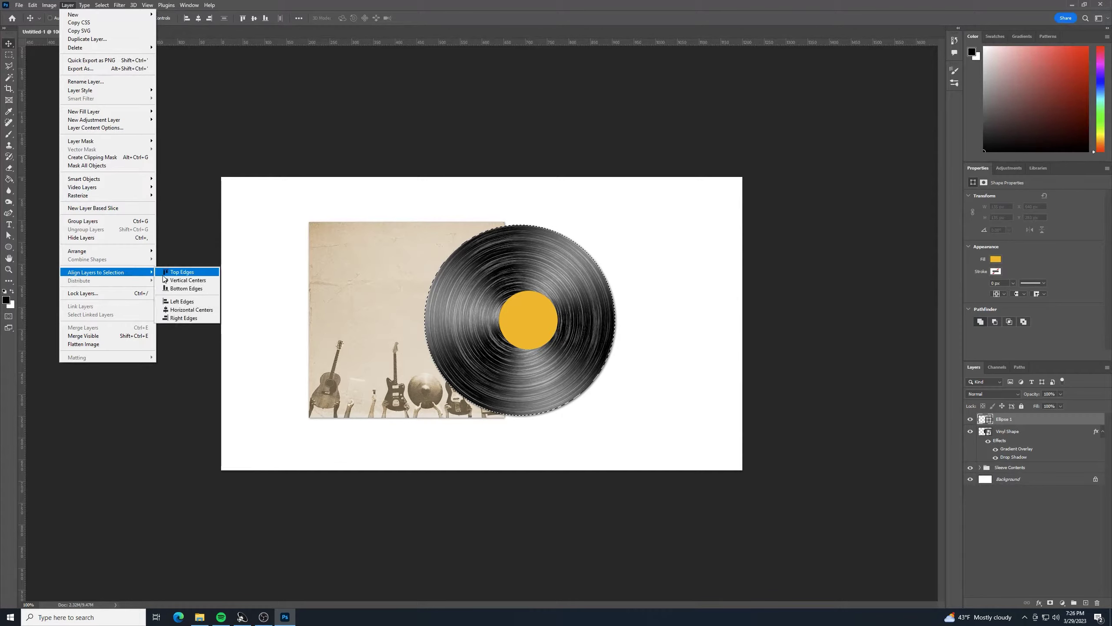
{"action": "left_click", "coordinate": [198, 313]}
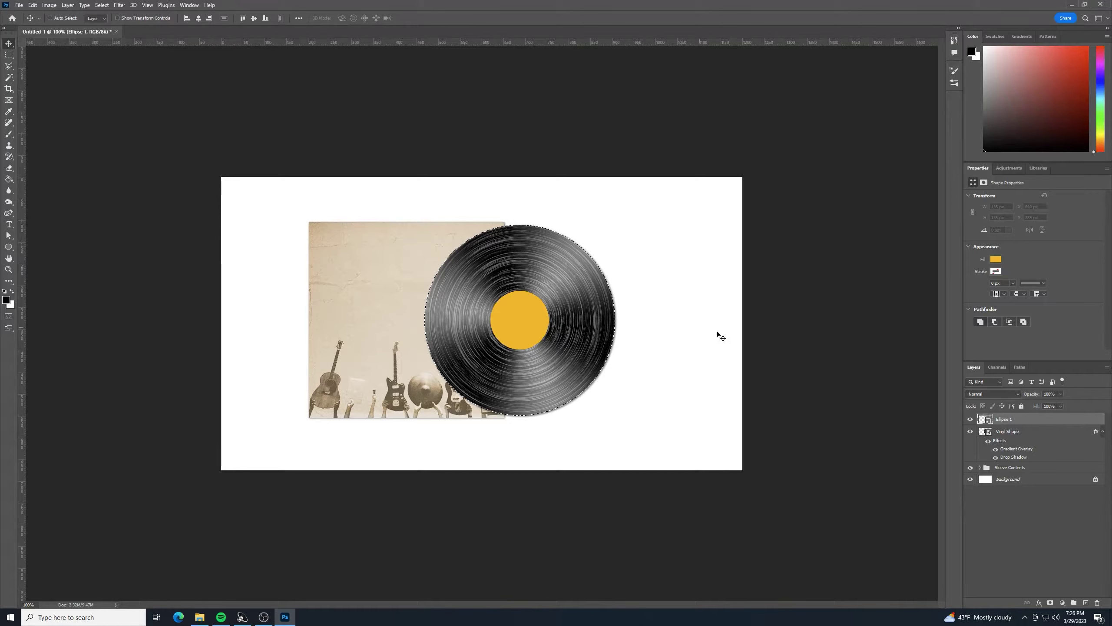
{"action": "key", "text": "ctrl"}
{"action": "key", "text": "ctrl+d"}
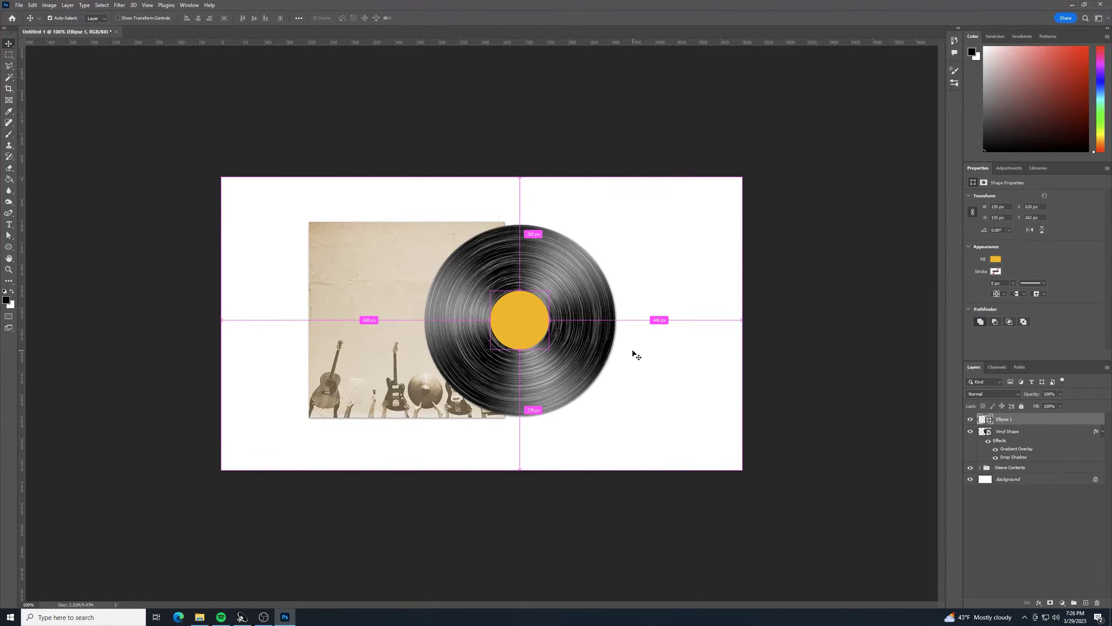